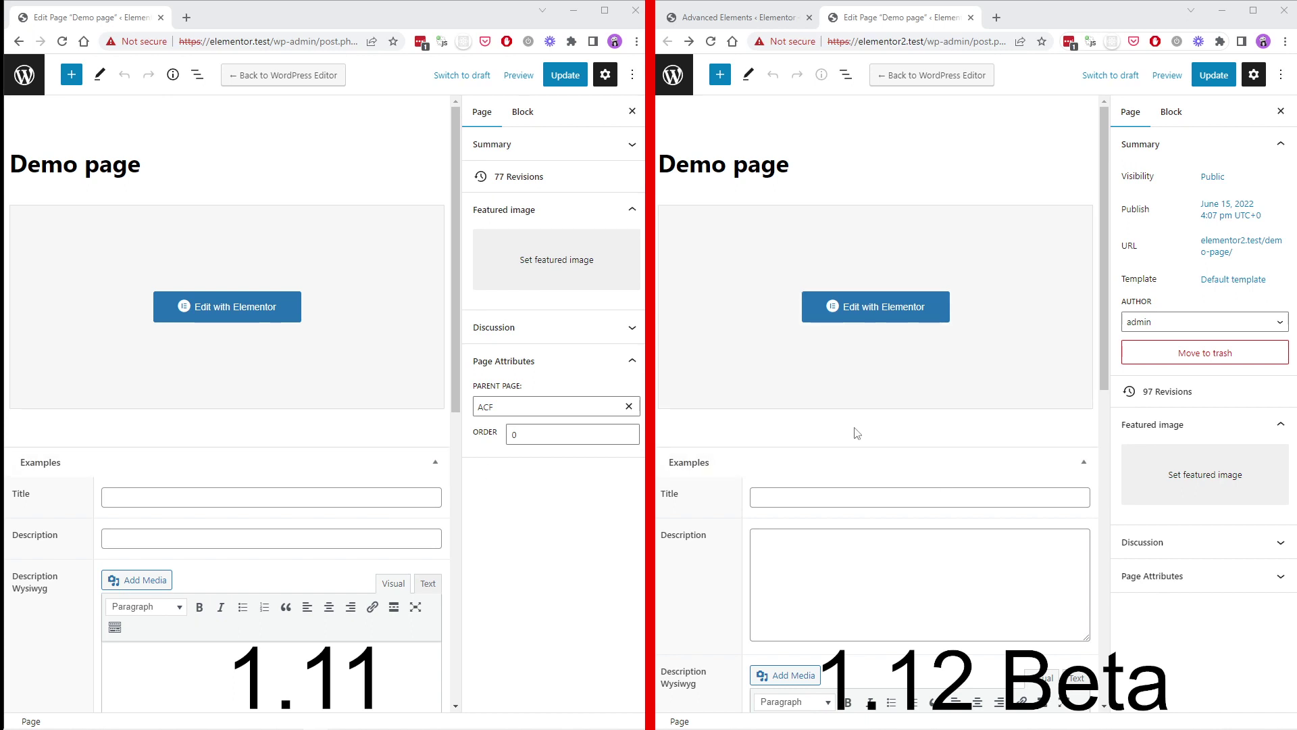
Step: Open the Demo page in Elementor on both the 1.11 and 1.12 Beta sites
{"action": "left_click", "coordinate": [761, 18]}
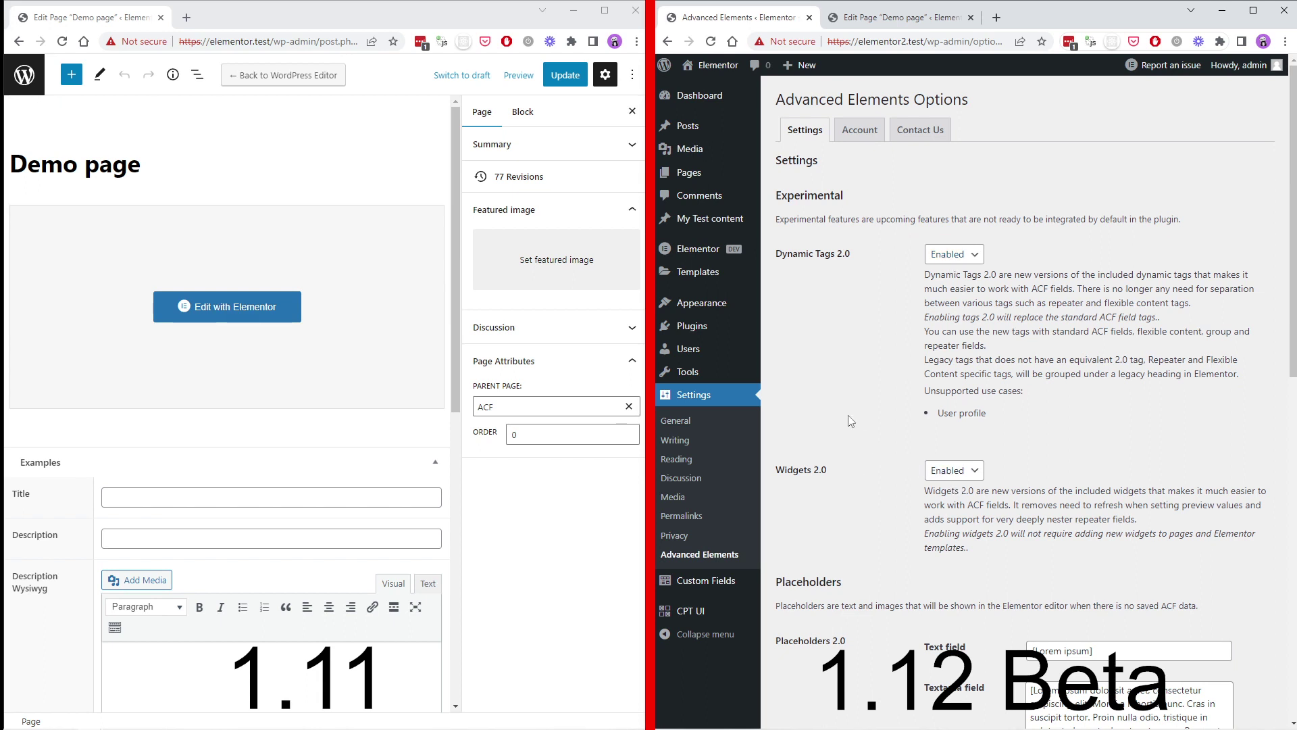
{"action": "left_click", "coordinate": [262, 312]}
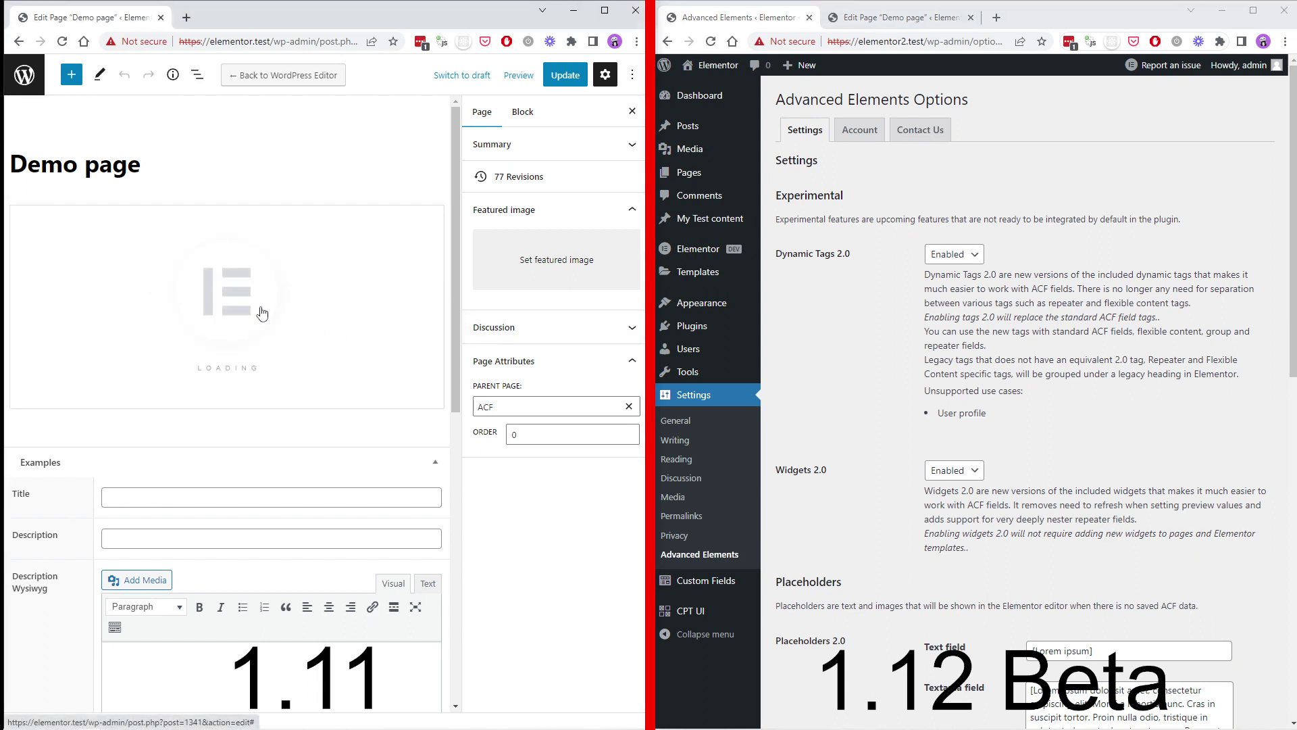
{"action": "left_click", "coordinate": [887, 22]}
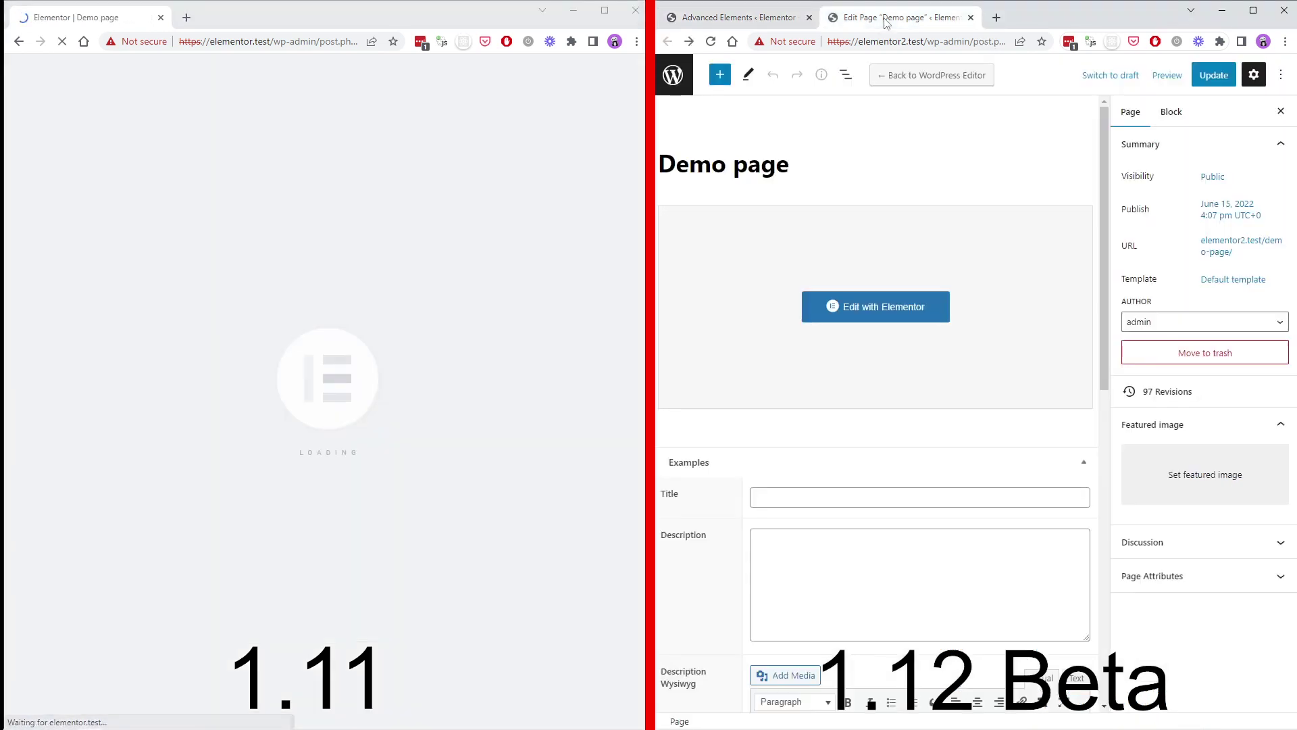
{"action": "left_click", "coordinate": [868, 309]}
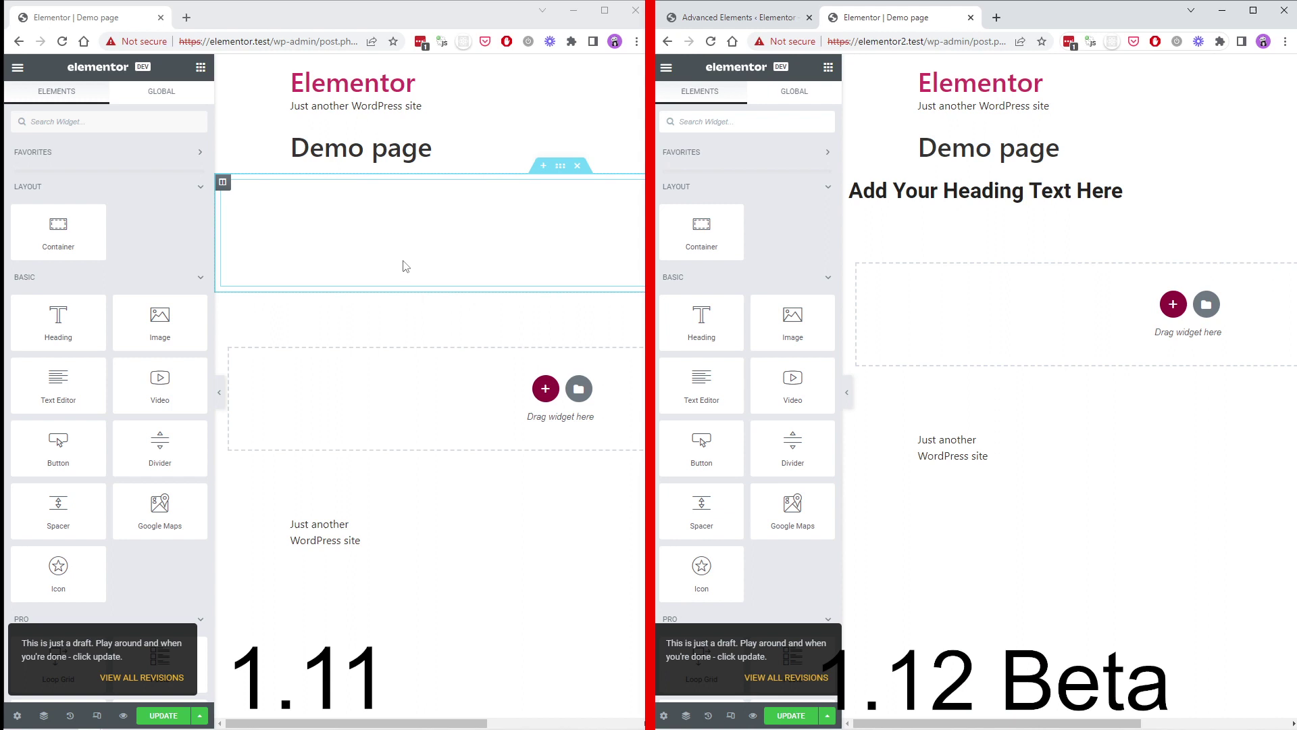
Step: Delete the empty Text Editor widget on the 1.11 page and drop in a Heading widget
{"action": "right_click", "coordinate": [403, 267]}
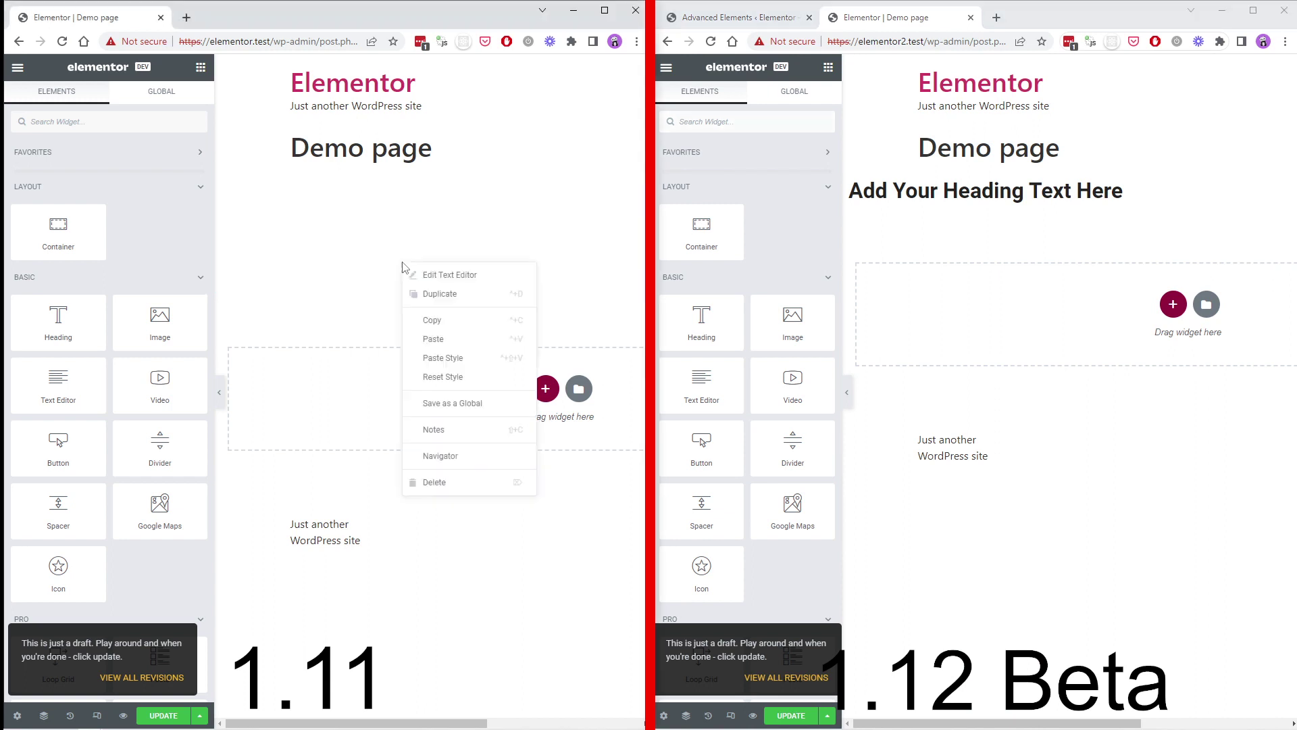
{"action": "left_click", "coordinate": [430, 492]}
{"action": "left_click_drag", "start_coordinate": [58, 319], "coordinate": [346, 202]}
Step: Bind the 1.11 heading's title to the ACF Text dynamic tag with Field set to Title
{"action": "left_click", "coordinate": [1066, 194]}
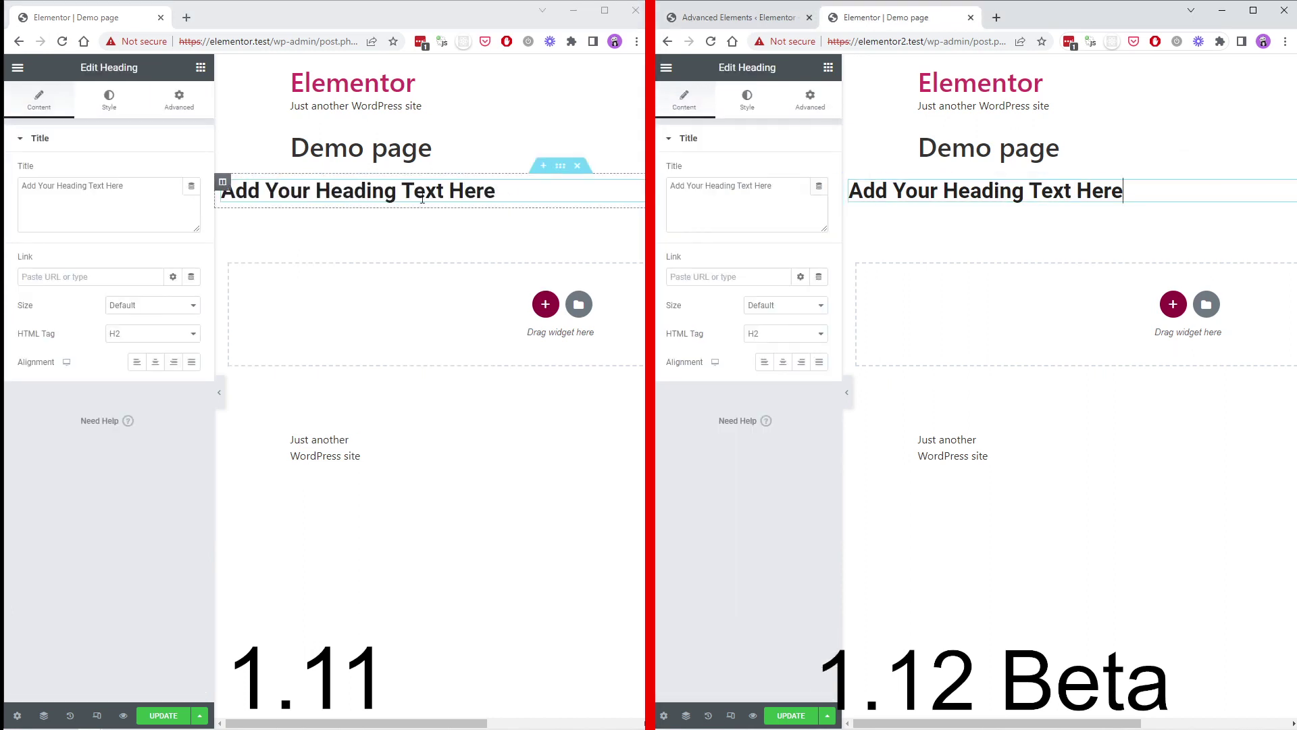
{"action": "left_click", "coordinate": [395, 192]}
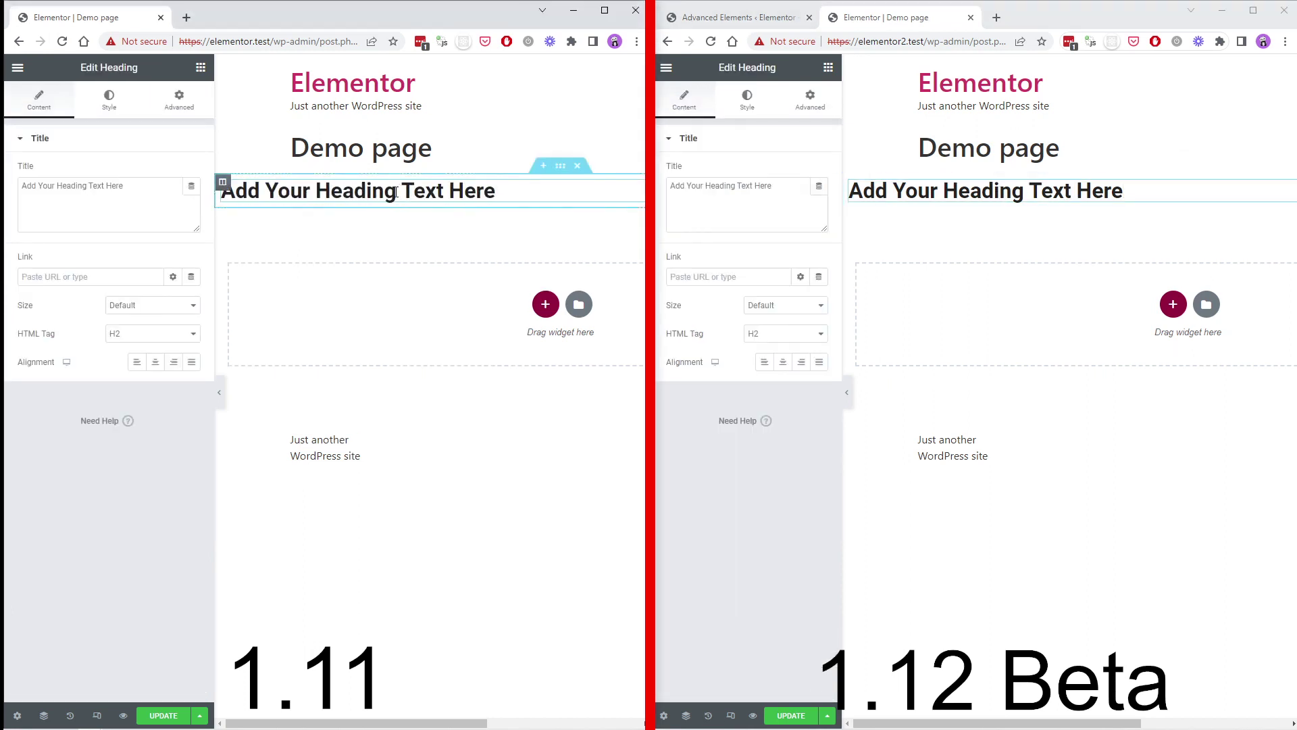
{"action": "left_click", "coordinate": [191, 187]}
{"action": "left_click", "coordinate": [98, 229]}
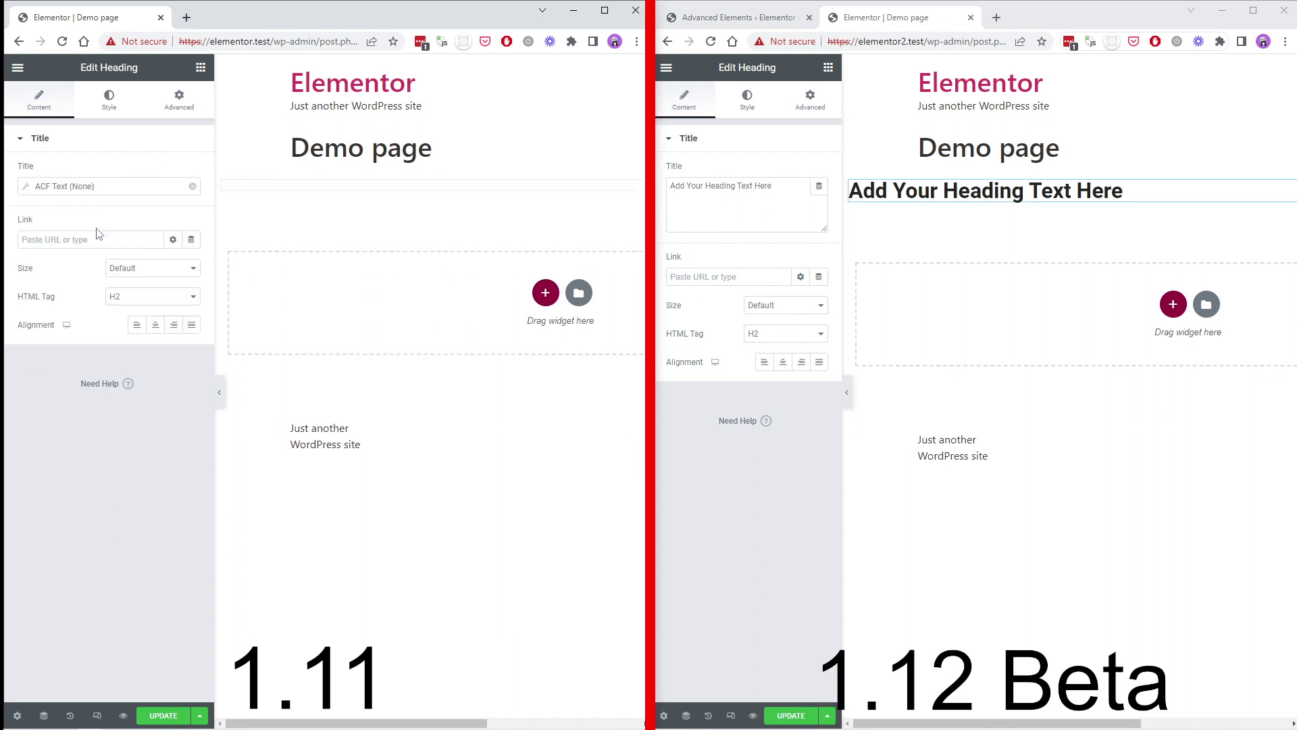
{"action": "left_click", "coordinate": [104, 188]}
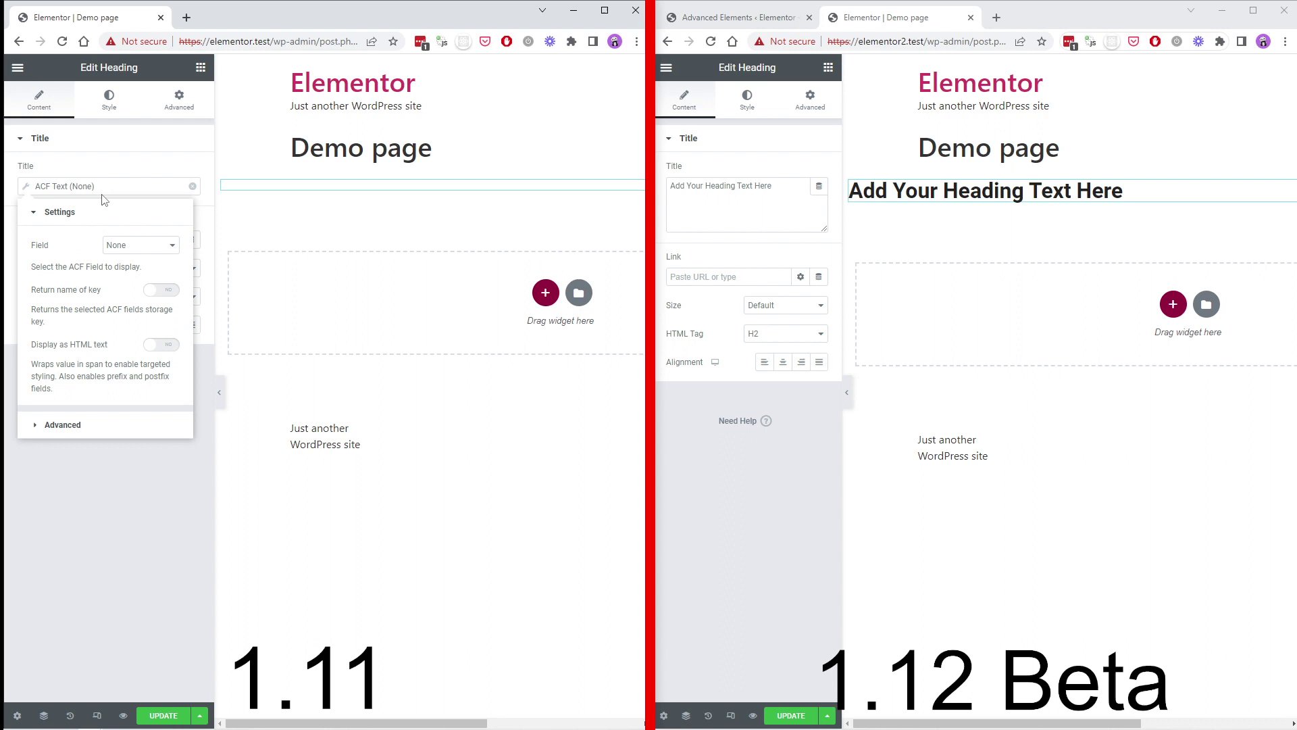
{"action": "left_click", "coordinate": [124, 246]}
{"action": "left_click", "coordinate": [131, 270]}
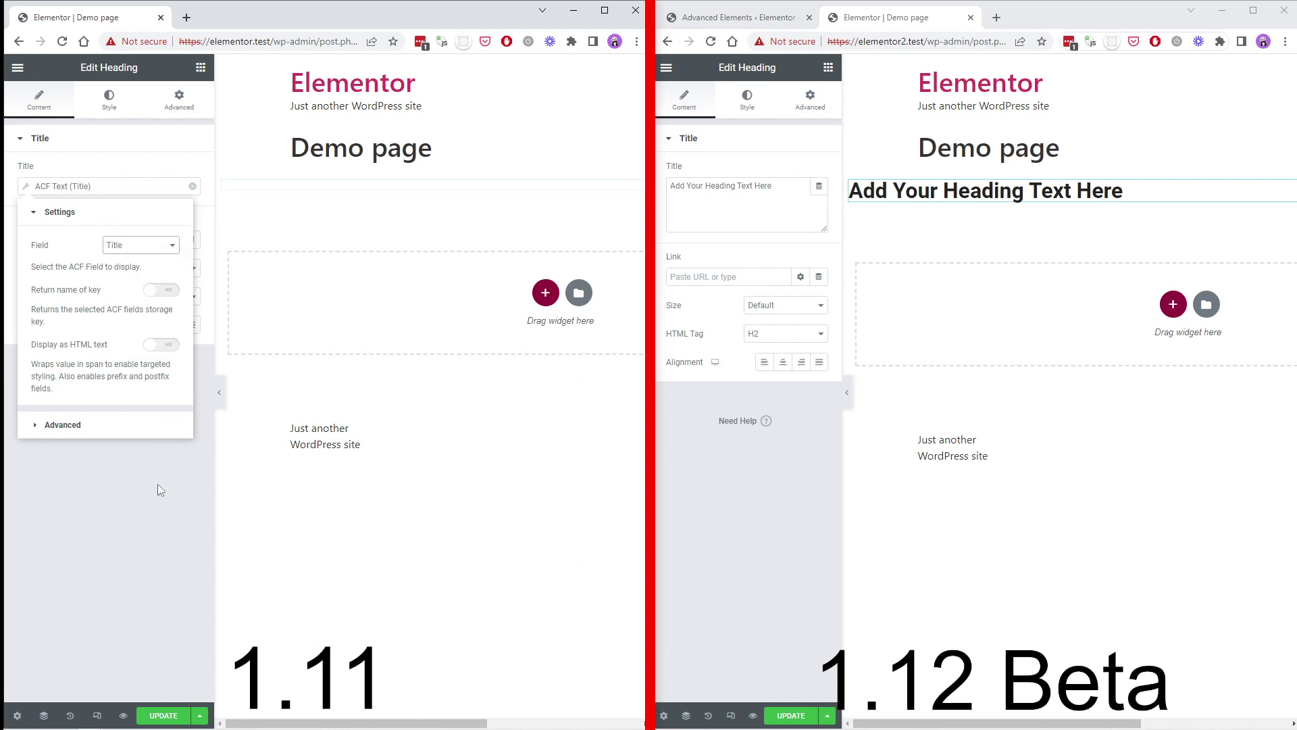
{"action": "left_click", "coordinate": [153, 528]}
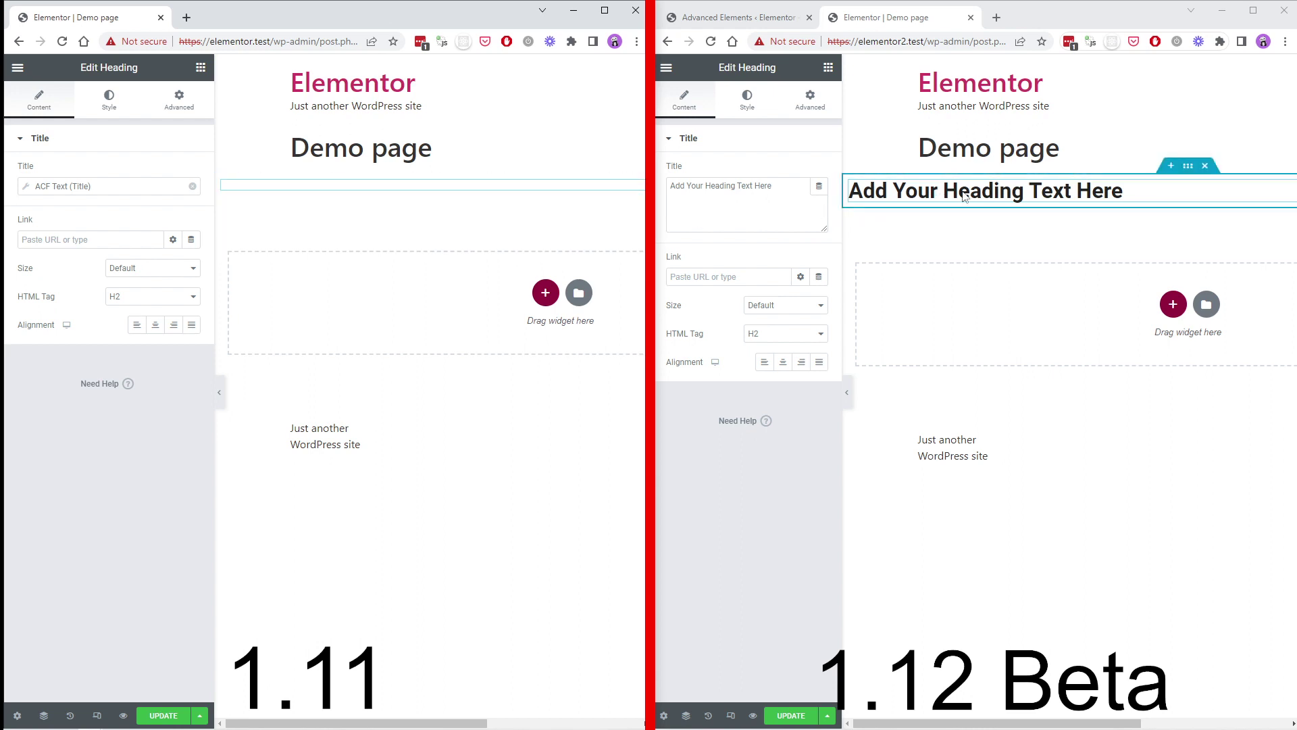
Step: Bind the 1.12 Beta heading to ACF Text with Field Title, showing [Lorem ipsum]
{"action": "left_click", "coordinate": [818, 189]}
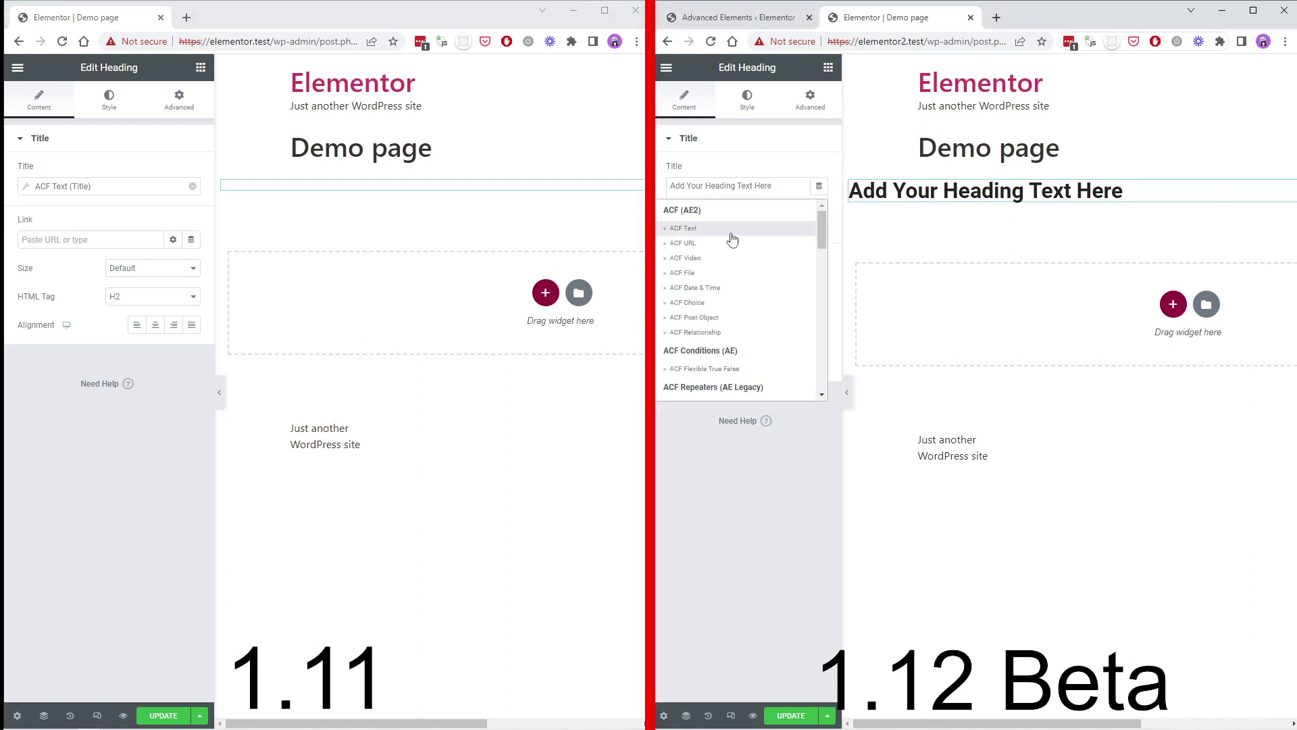
{"action": "left_click", "coordinate": [695, 229]}
{"action": "left_click", "coordinate": [751, 192]}
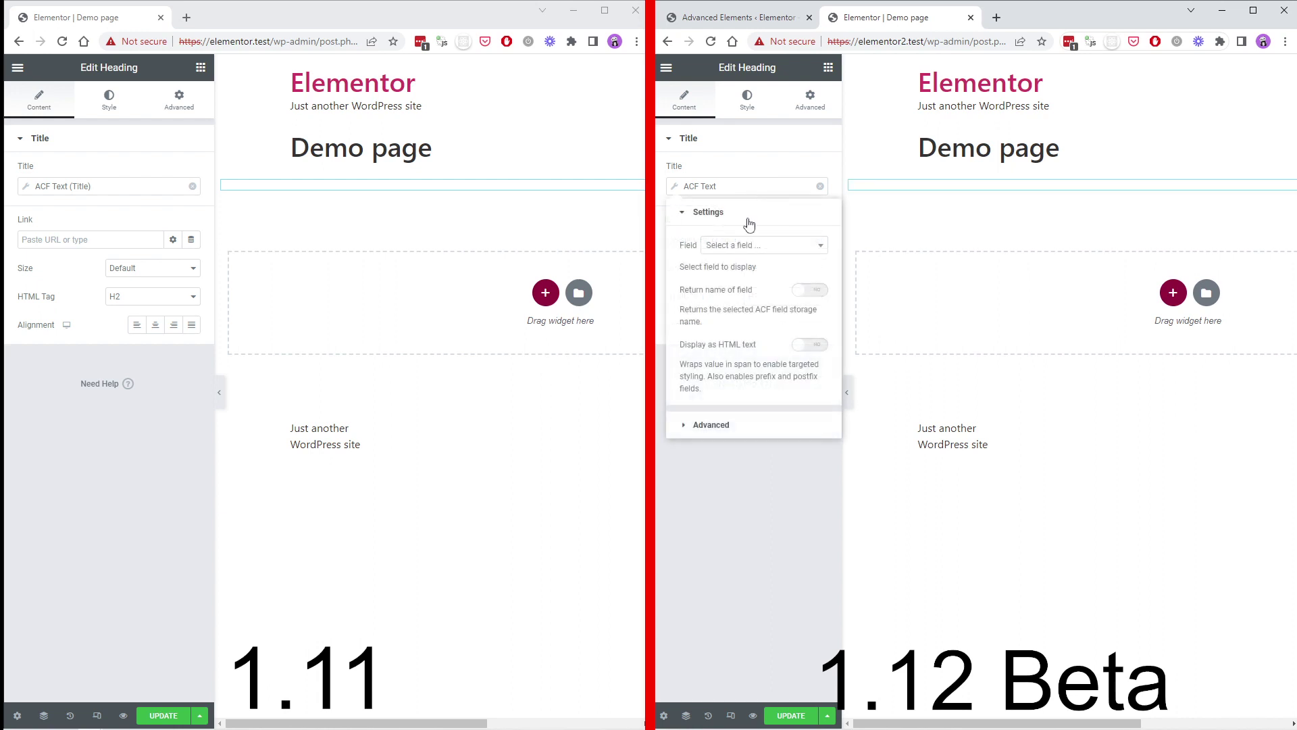
{"action": "left_click", "coordinate": [749, 246]}
{"action": "left_click", "coordinate": [736, 284]}
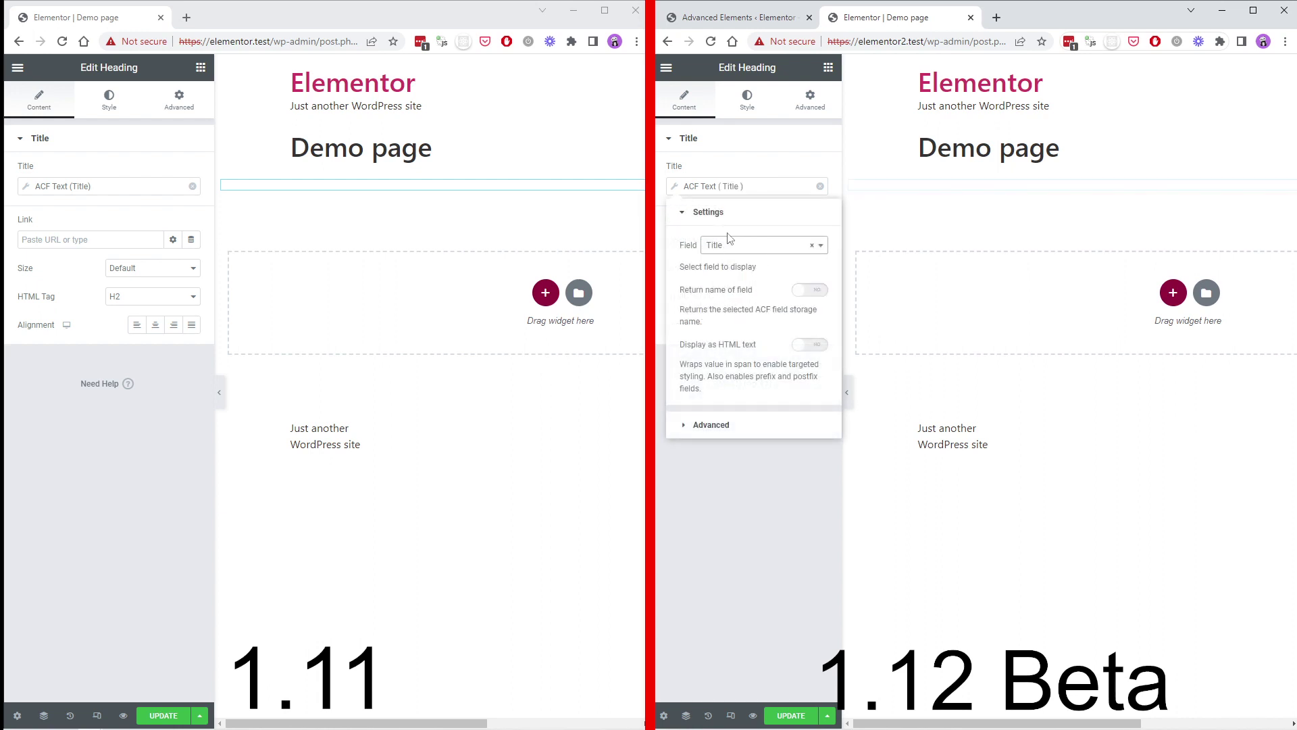
{"action": "left_click", "coordinate": [768, 224]}
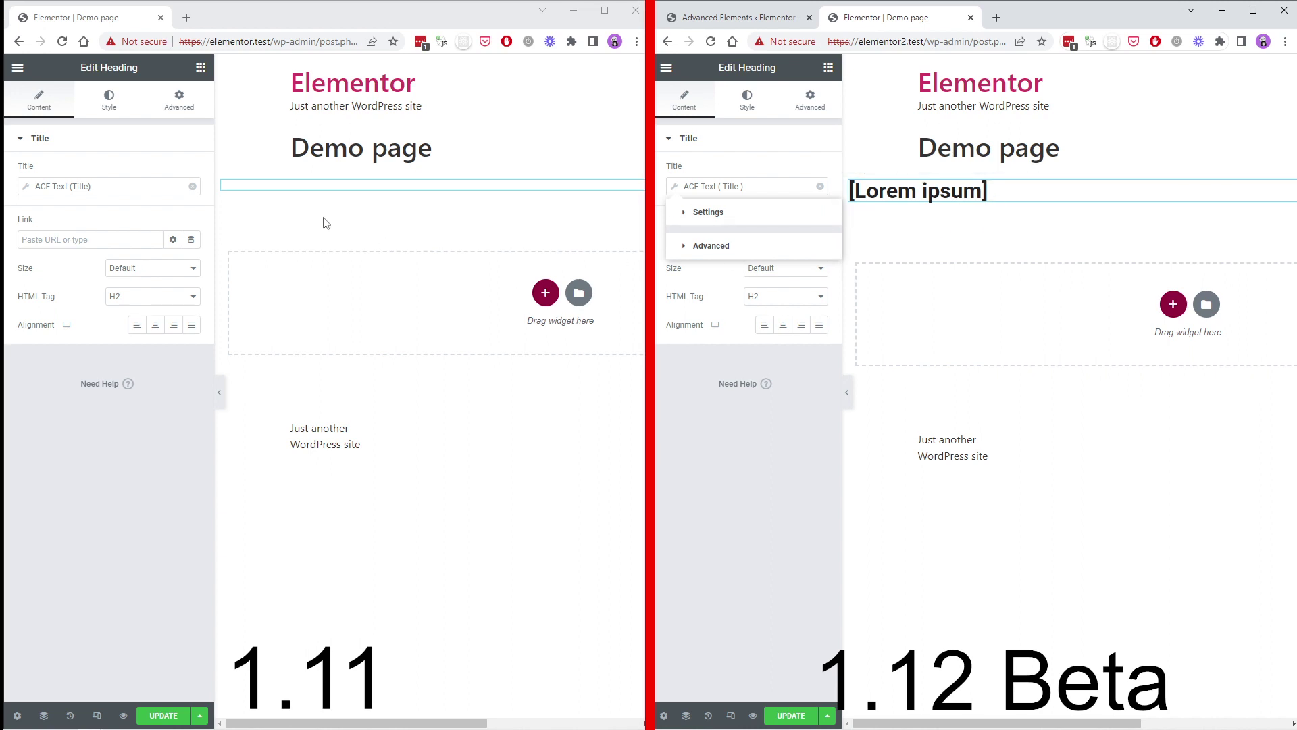
{"action": "left_click", "coordinate": [361, 224]}
{"action": "left_click", "coordinate": [969, 236]}
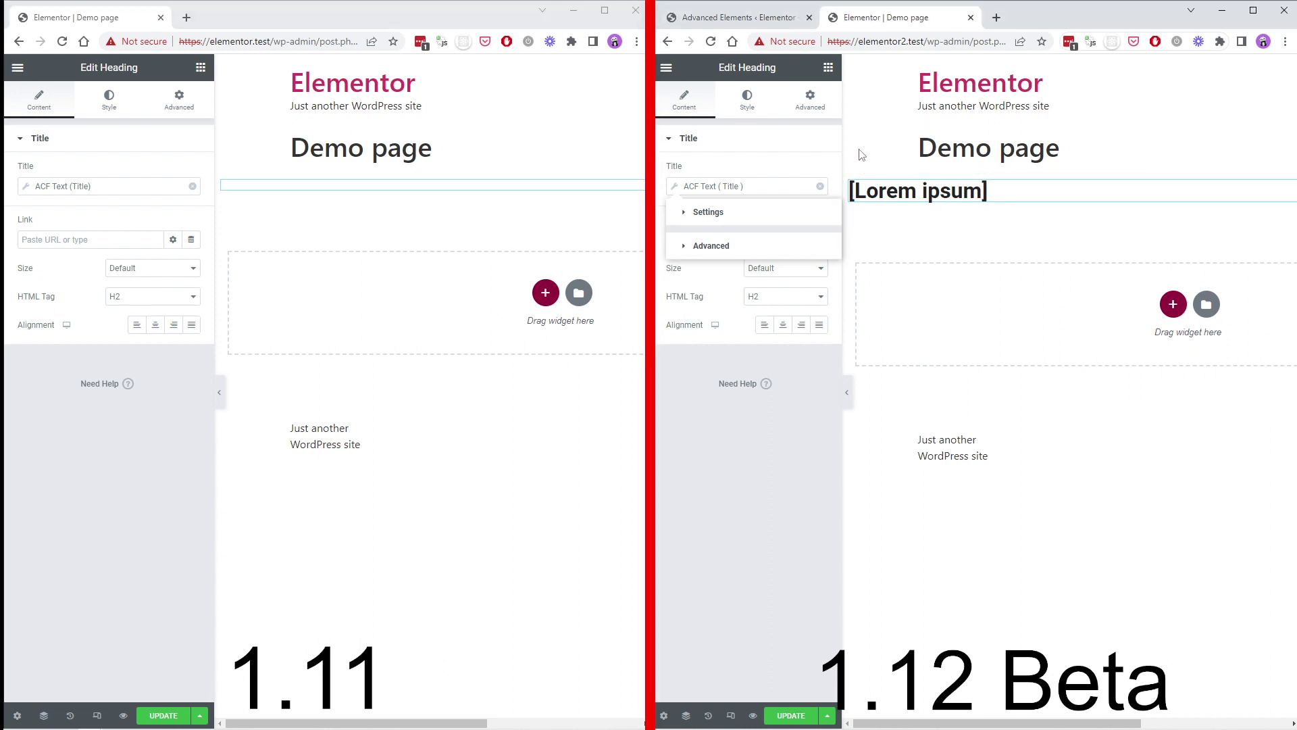
{"action": "left_click", "coordinate": [828, 67]}
Step: Add a Text Editor below the heading bound to ACF Text with the Description field
{"action": "left_click_drag", "start_coordinate": [702, 385], "coordinate": [958, 201]}
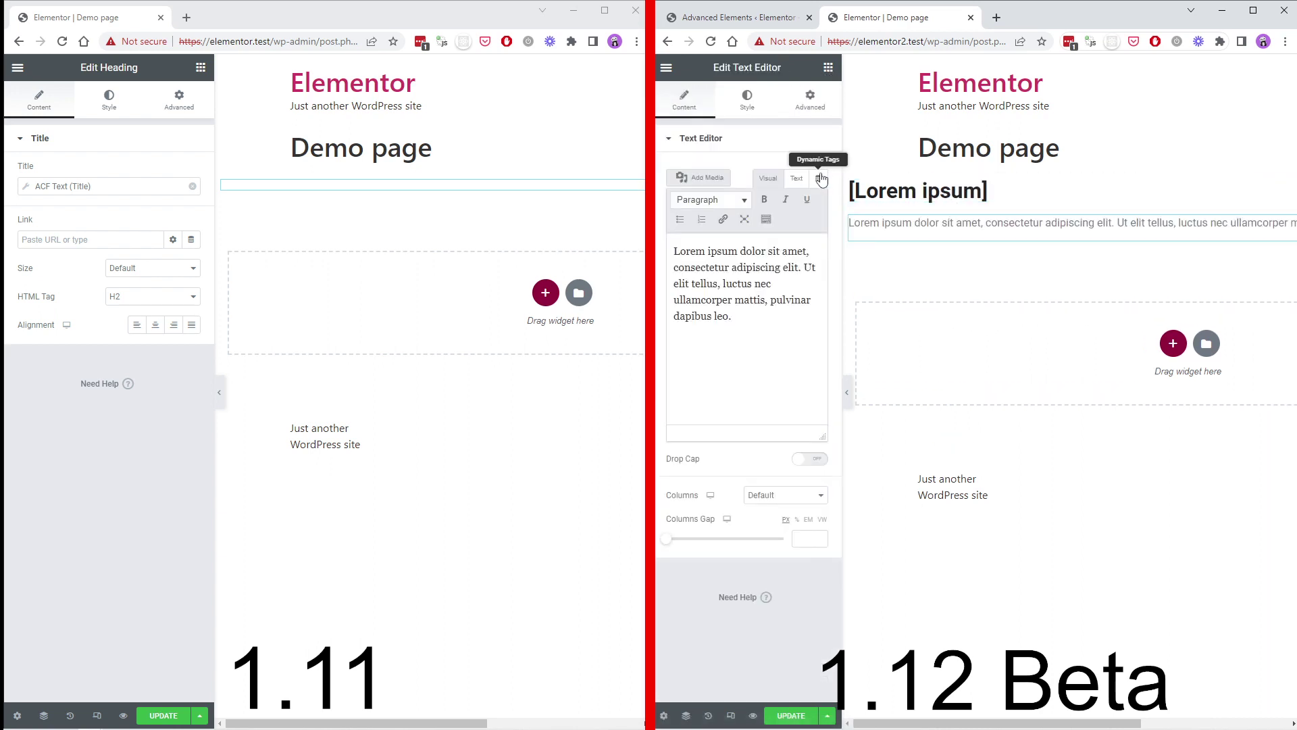
{"action": "left_click", "coordinate": [816, 177]}
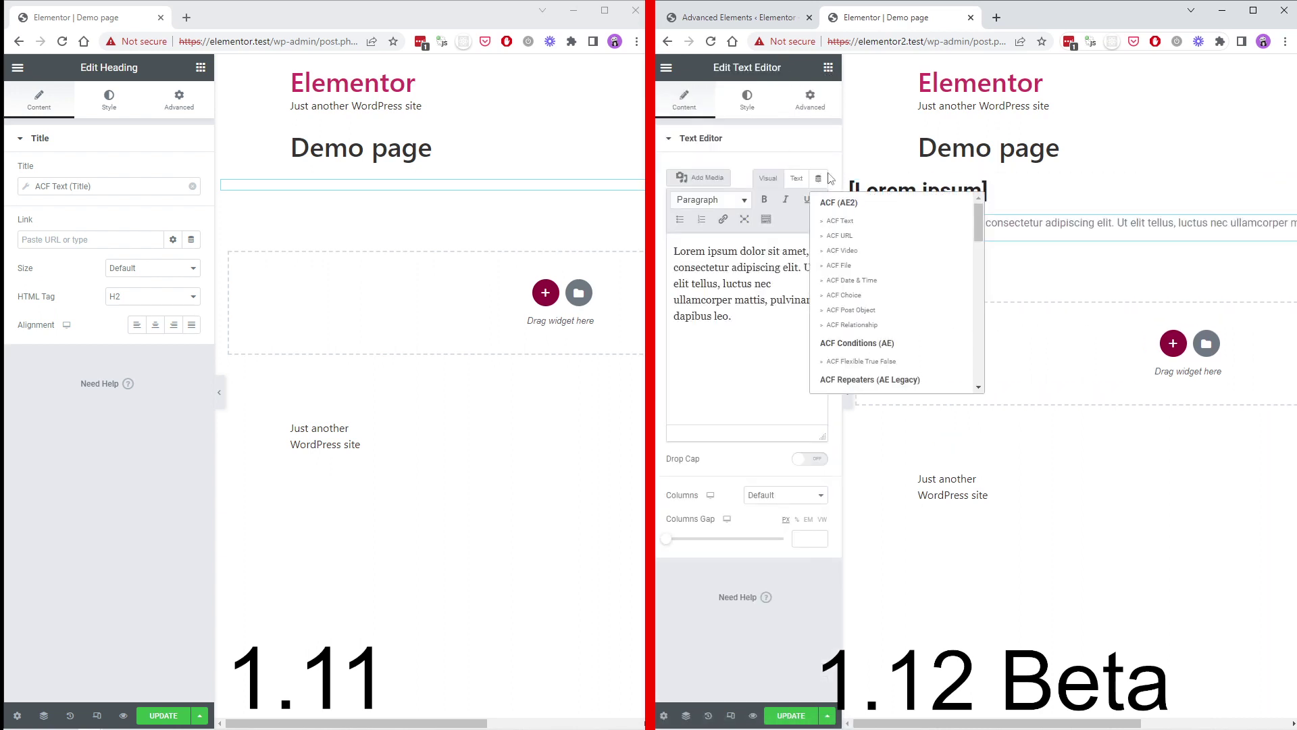
{"action": "left_click", "coordinate": [847, 224]}
{"action": "left_click", "coordinate": [748, 179]}
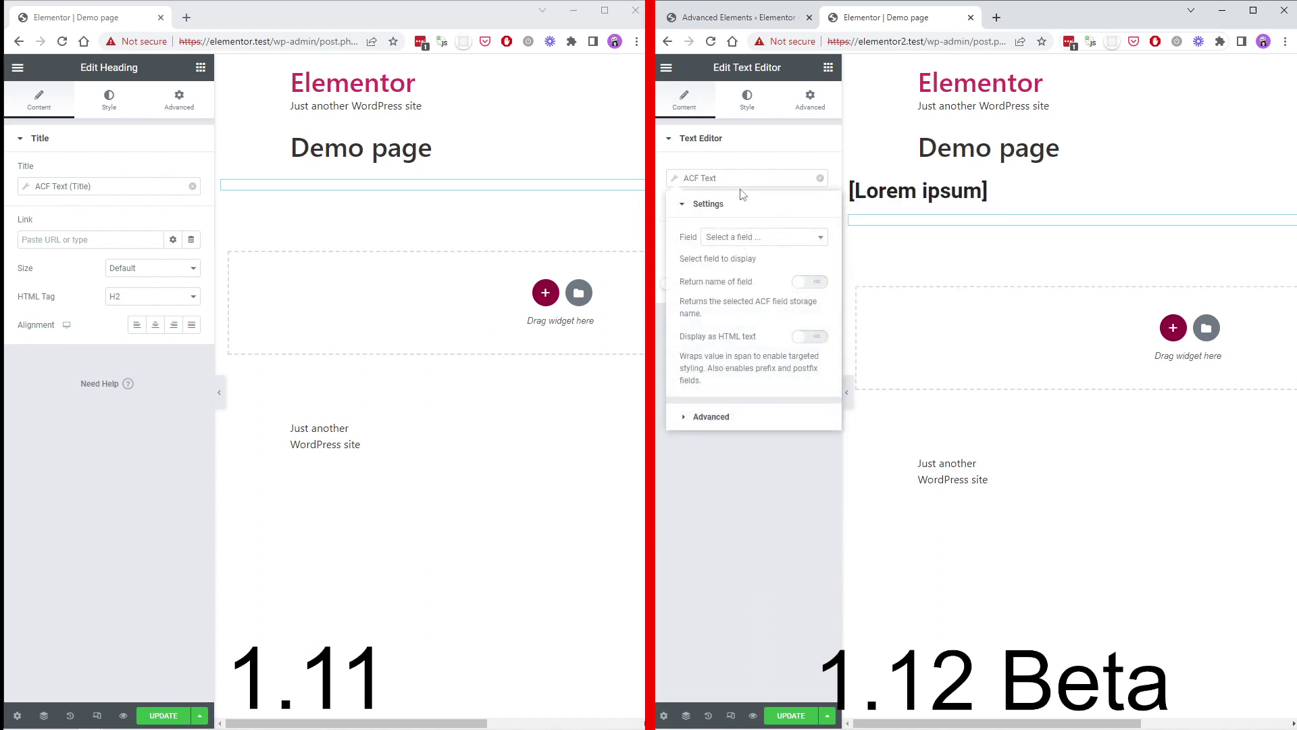
{"action": "left_click", "coordinate": [755, 237]}
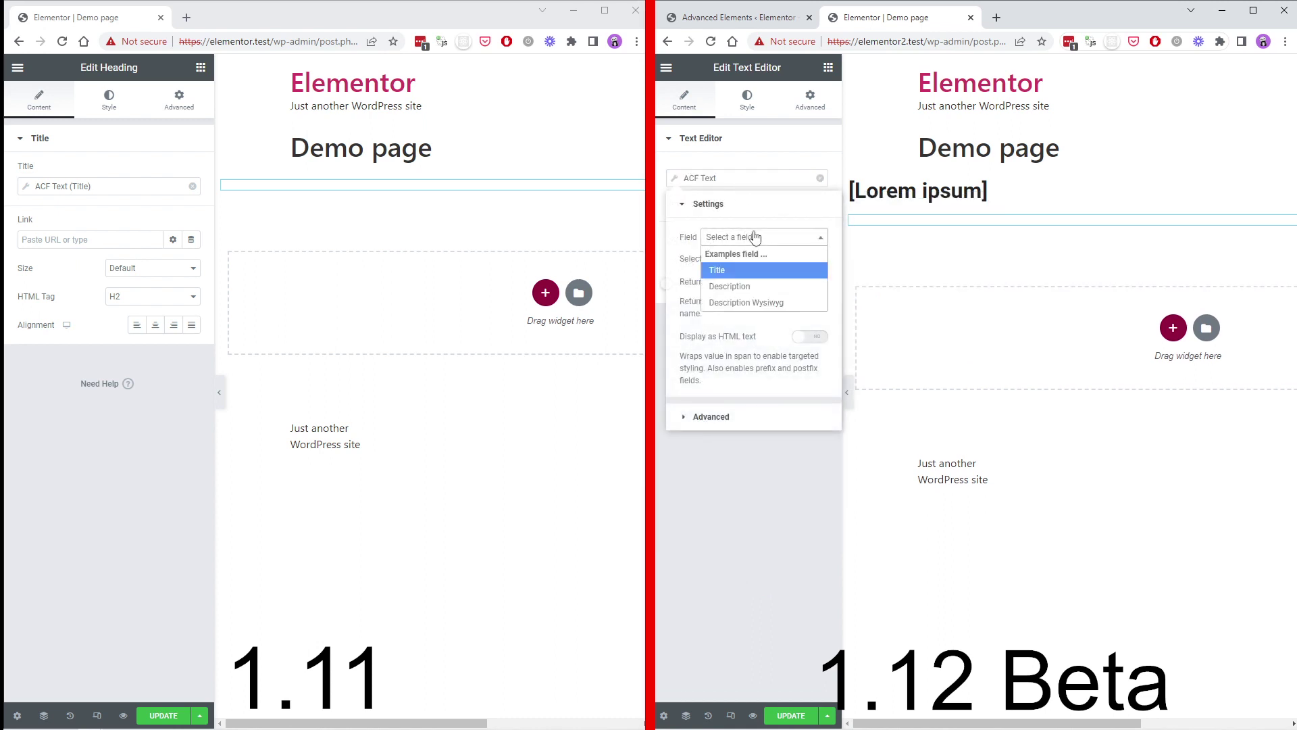
{"action": "left_click", "coordinate": [746, 288]}
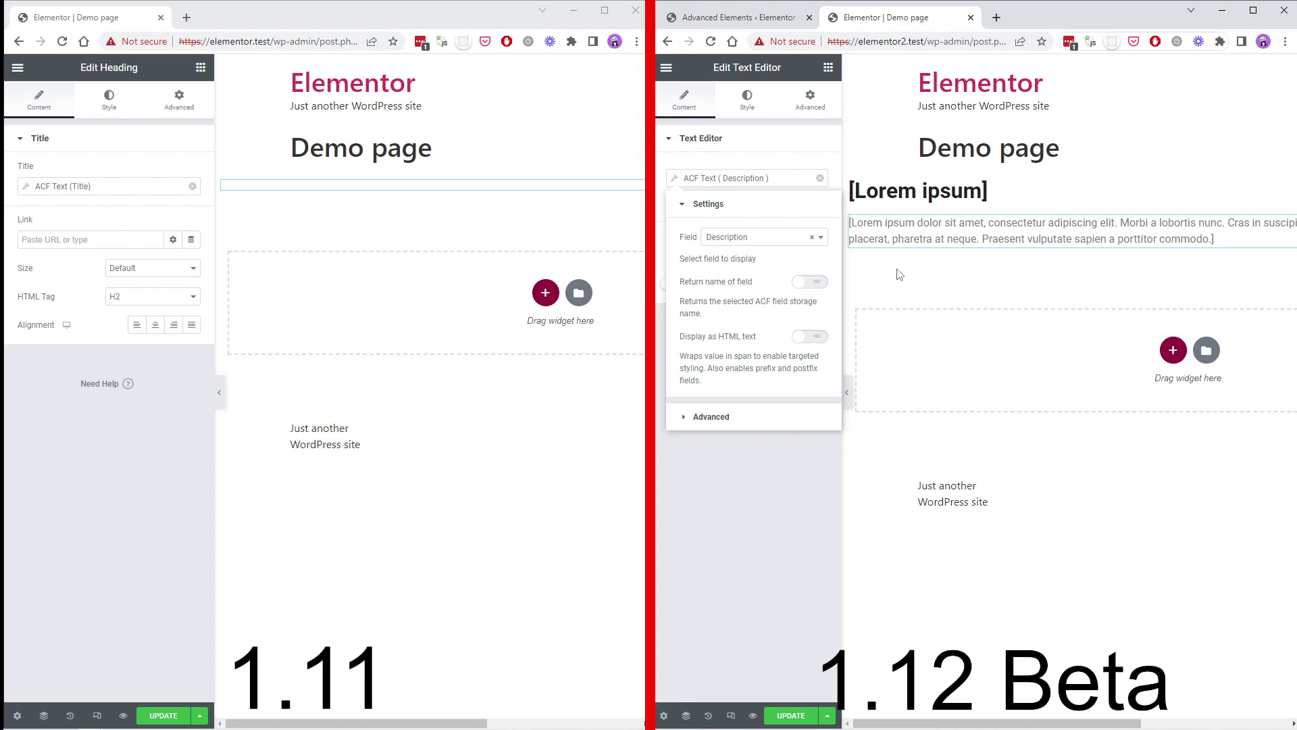
Step: Duplicate the description text block and switch the copy to the Description Wysiwyg field
{"action": "right_click", "coordinate": [895, 244]}
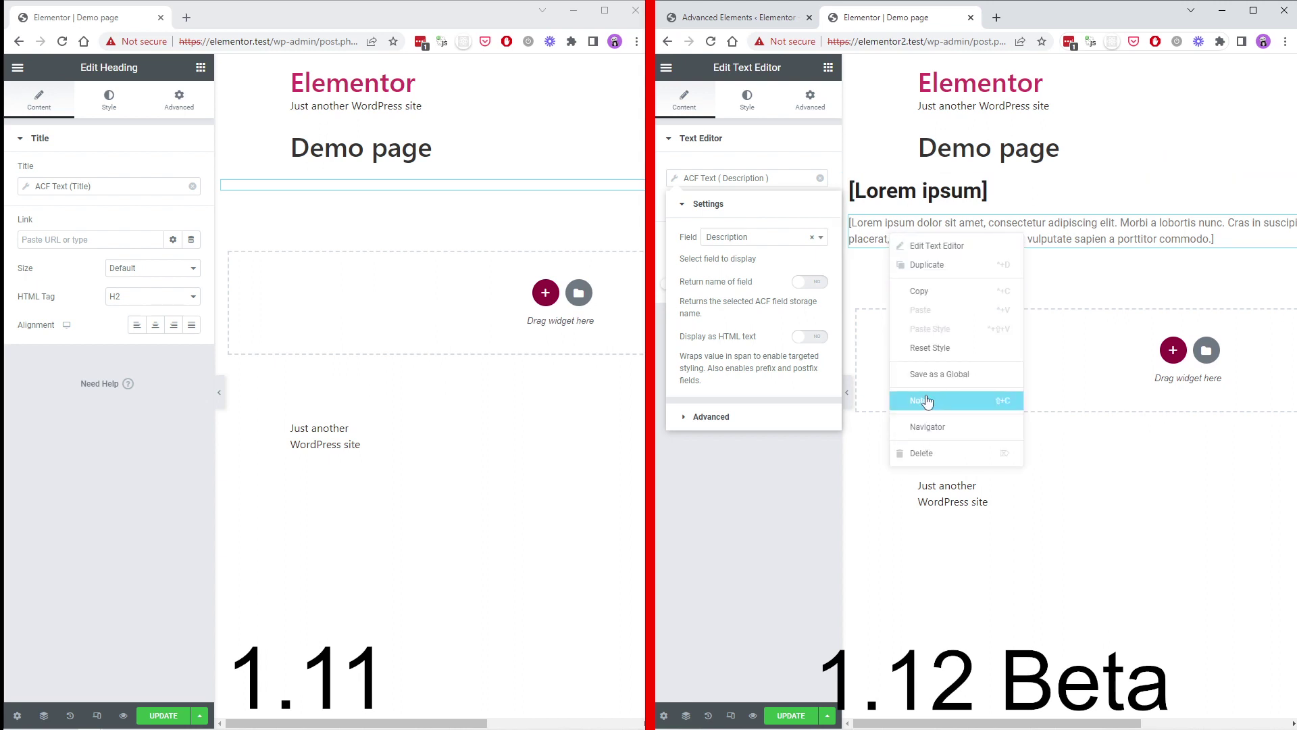
{"action": "left_click", "coordinate": [927, 264]}
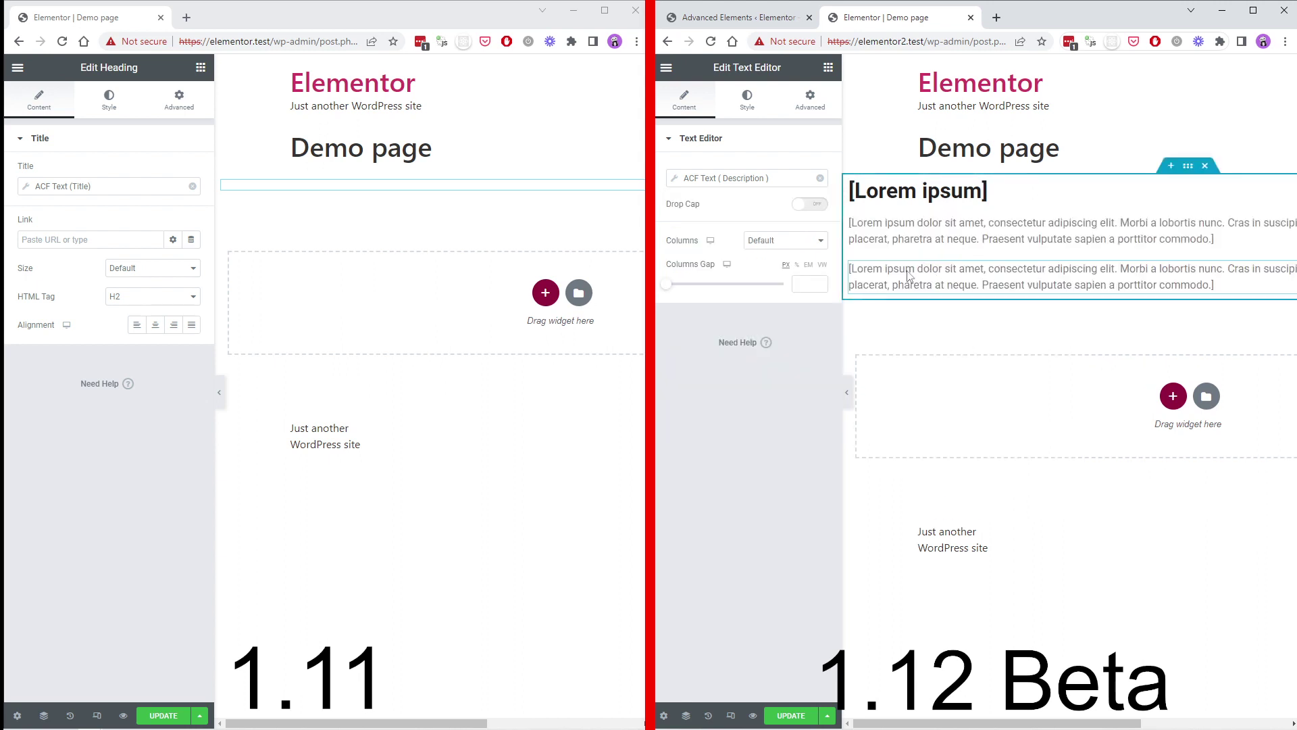
{"action": "left_click", "coordinate": [770, 178]}
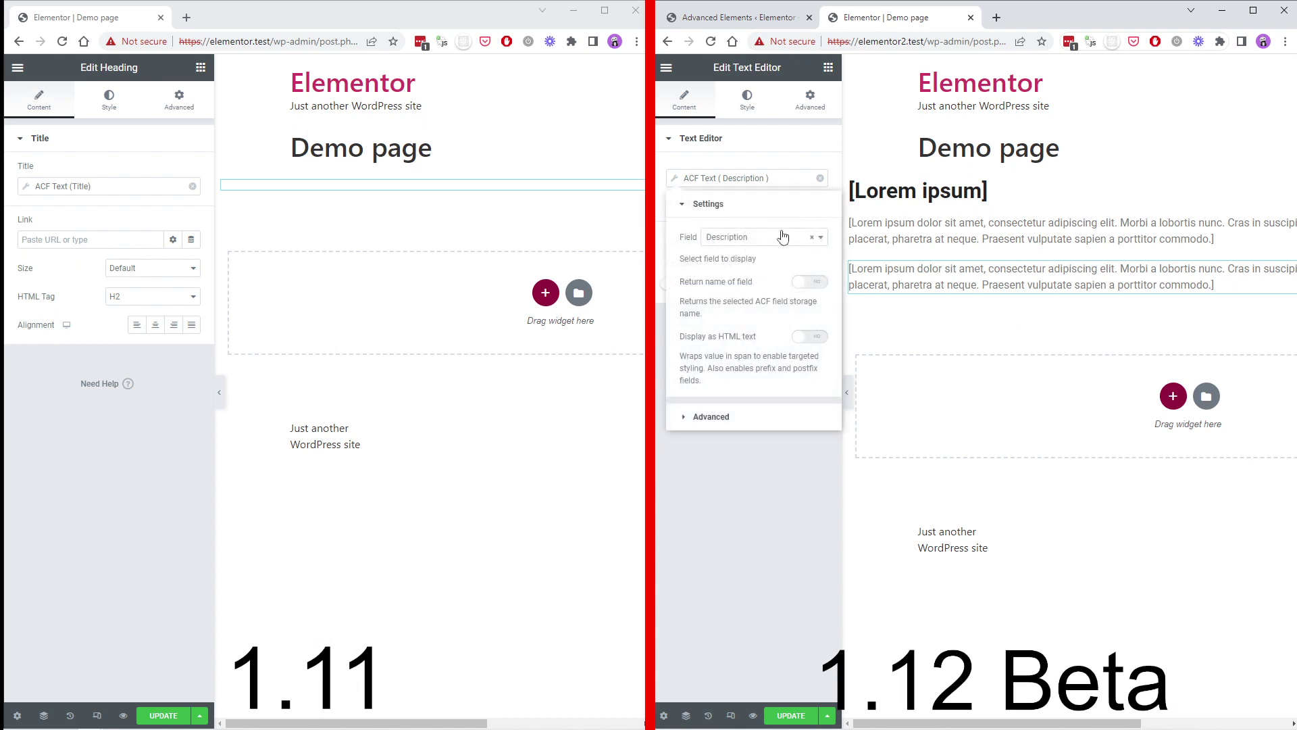
{"action": "left_click", "coordinate": [784, 238]}
{"action": "left_click", "coordinate": [756, 302]}
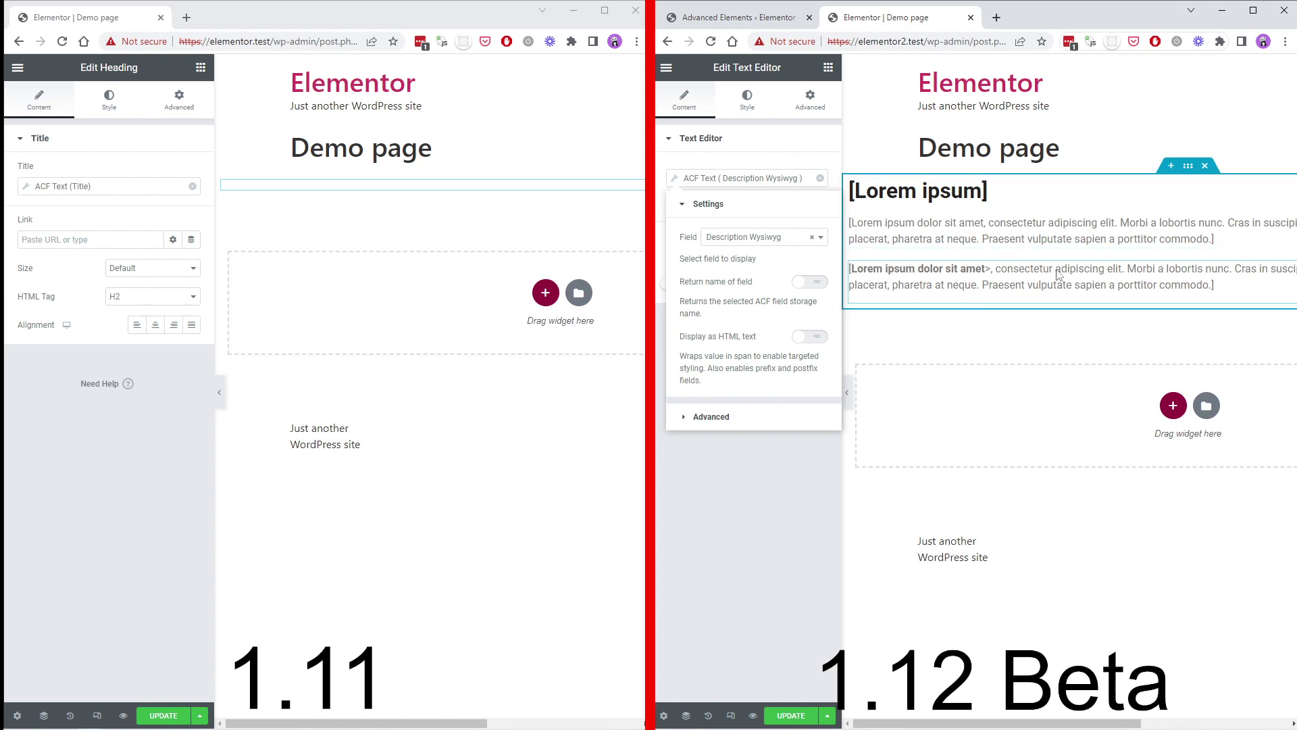
{"action": "left_click", "coordinate": [939, 248]}
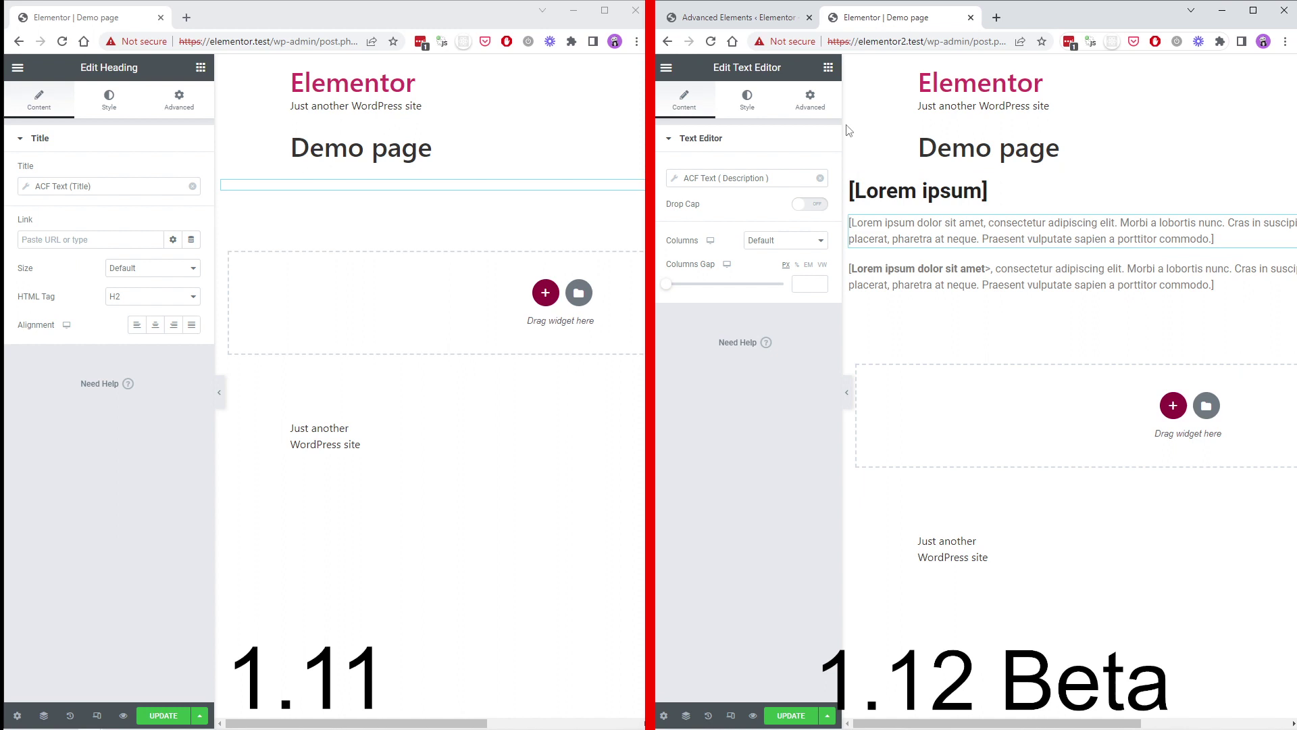
Step: Add an Image widget below the text blocks bound to ACF Image with the Image field
{"action": "left_click", "coordinate": [828, 67]}
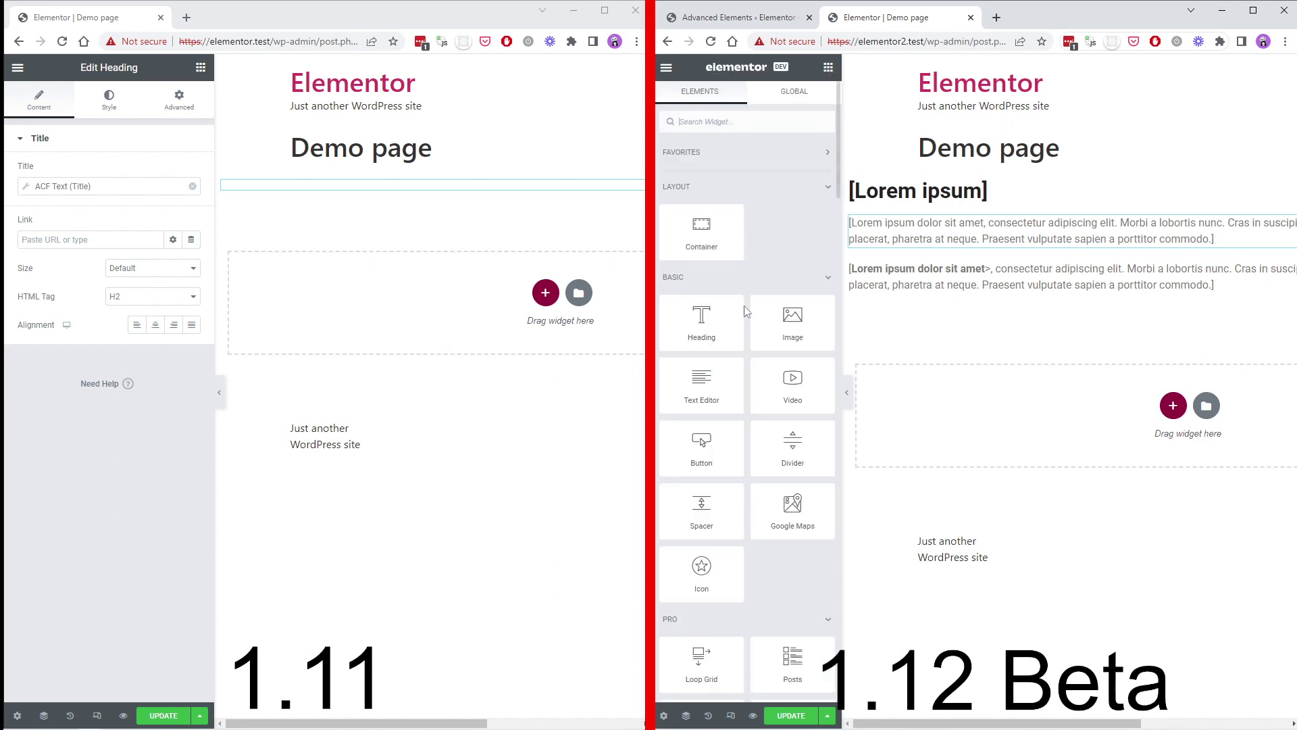
{"action": "left_click_drag", "start_coordinate": [793, 322], "coordinate": [935, 297]}
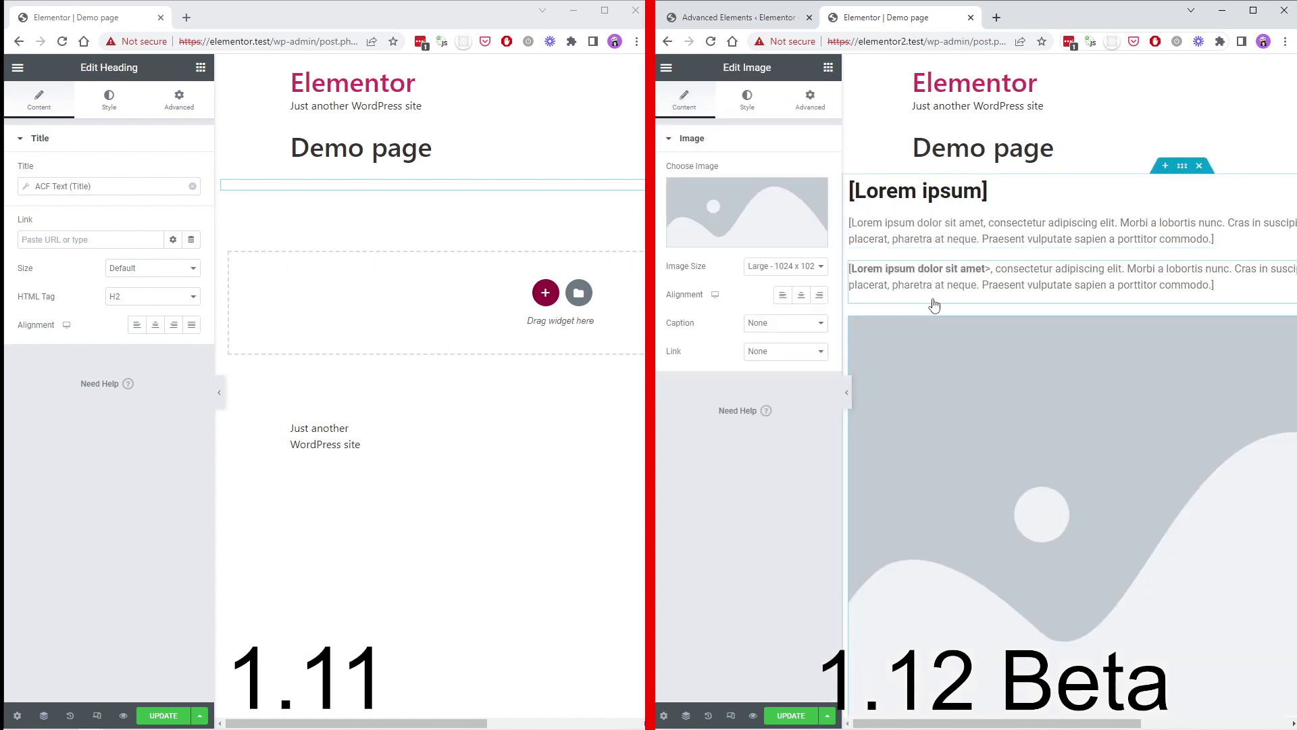
{"action": "left_click", "coordinate": [813, 195]}
{"action": "left_click", "coordinate": [847, 282]}
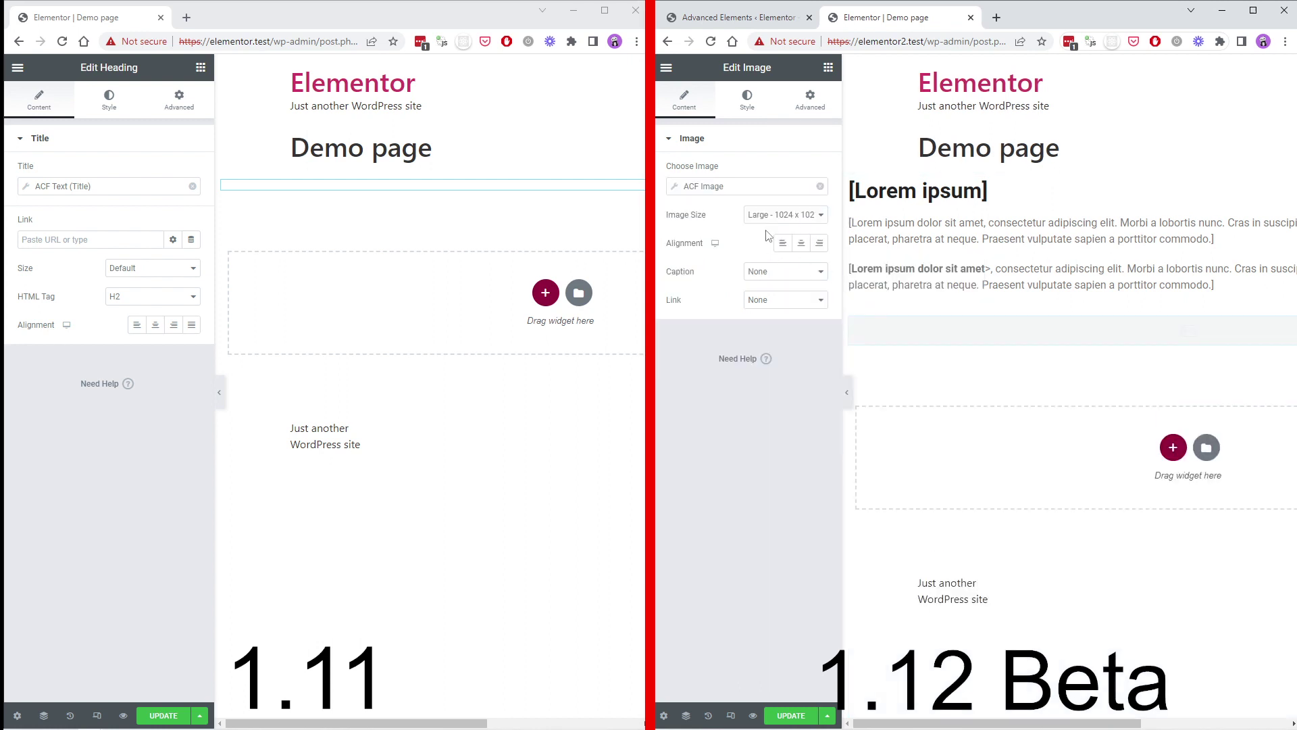
{"action": "left_click", "coordinate": [762, 190]}
{"action": "left_click", "coordinate": [764, 245]}
{"action": "left_click", "coordinate": [723, 274]}
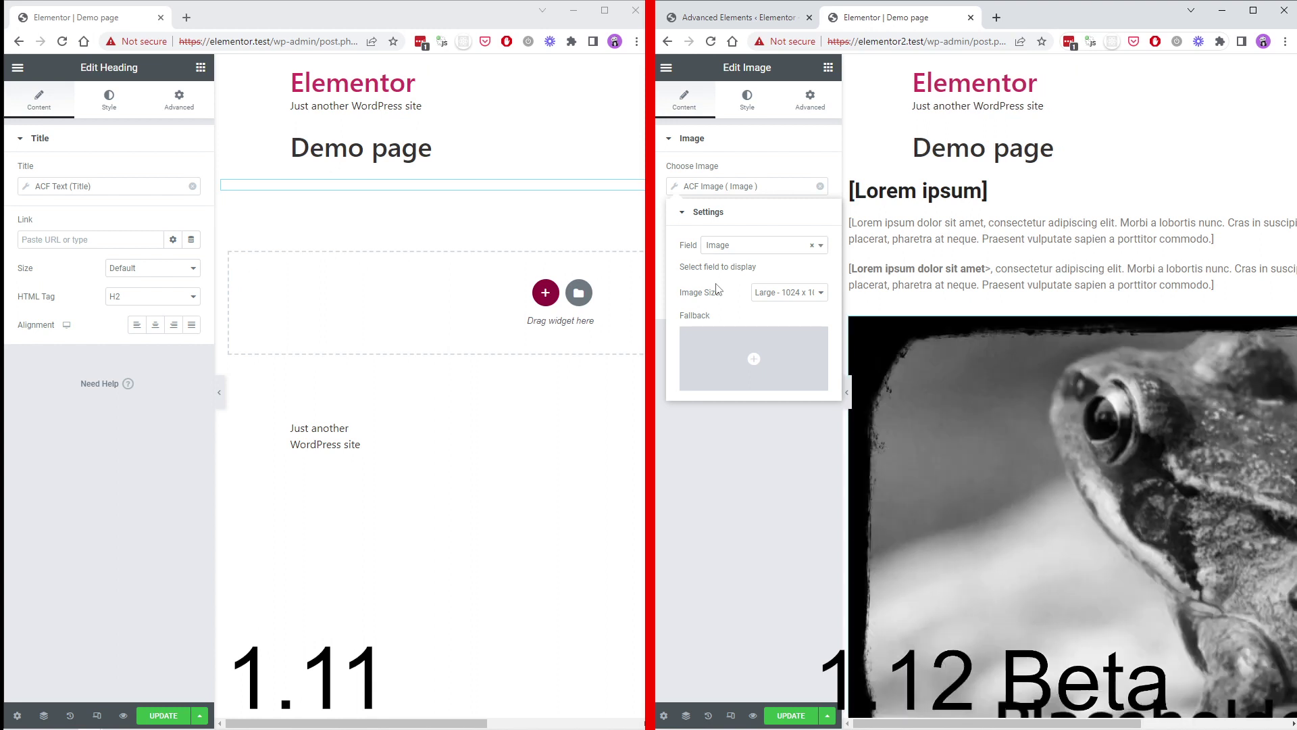
Step: Set the image size to Thumbnail - 150 x 150
{"action": "left_click", "coordinate": [778, 293]}
{"action": "left_click", "coordinate": [786, 308]}
{"action": "left_click", "coordinate": [787, 293]}
{"action": "left_click", "coordinate": [785, 319]}
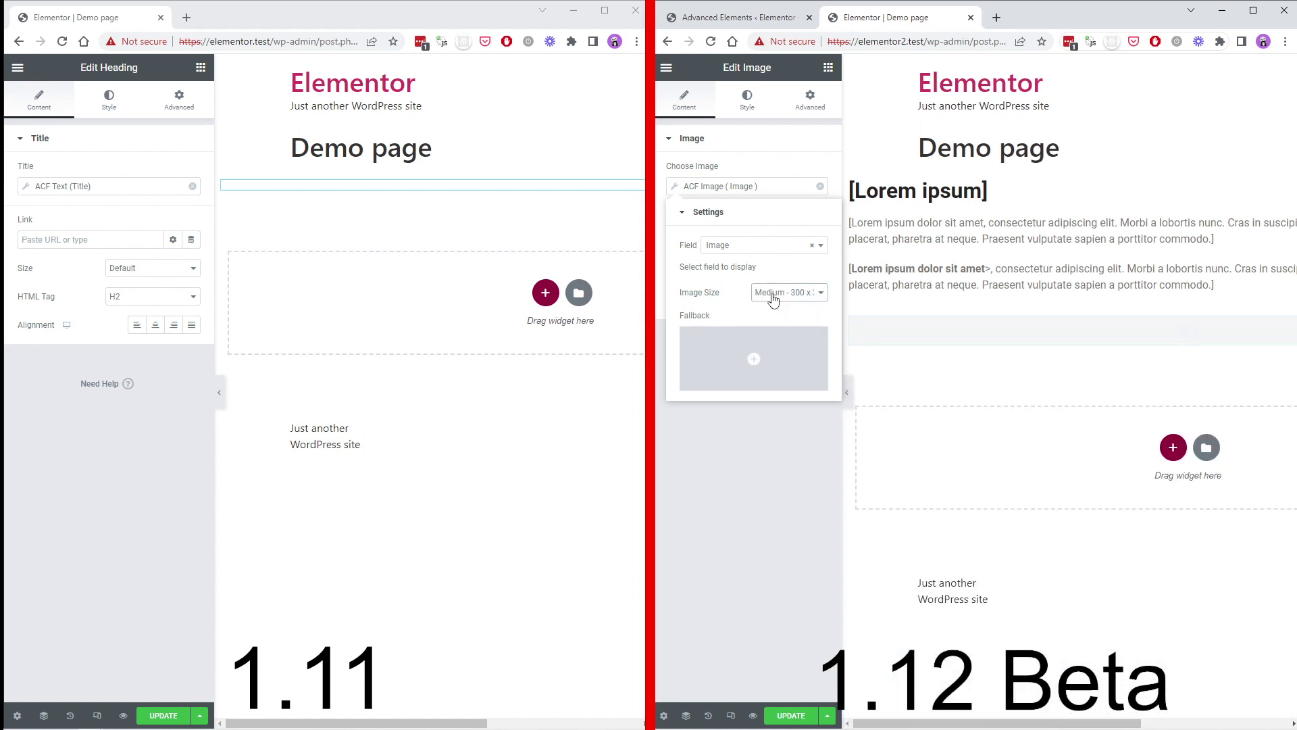
{"action": "left_click", "coordinate": [766, 298]}
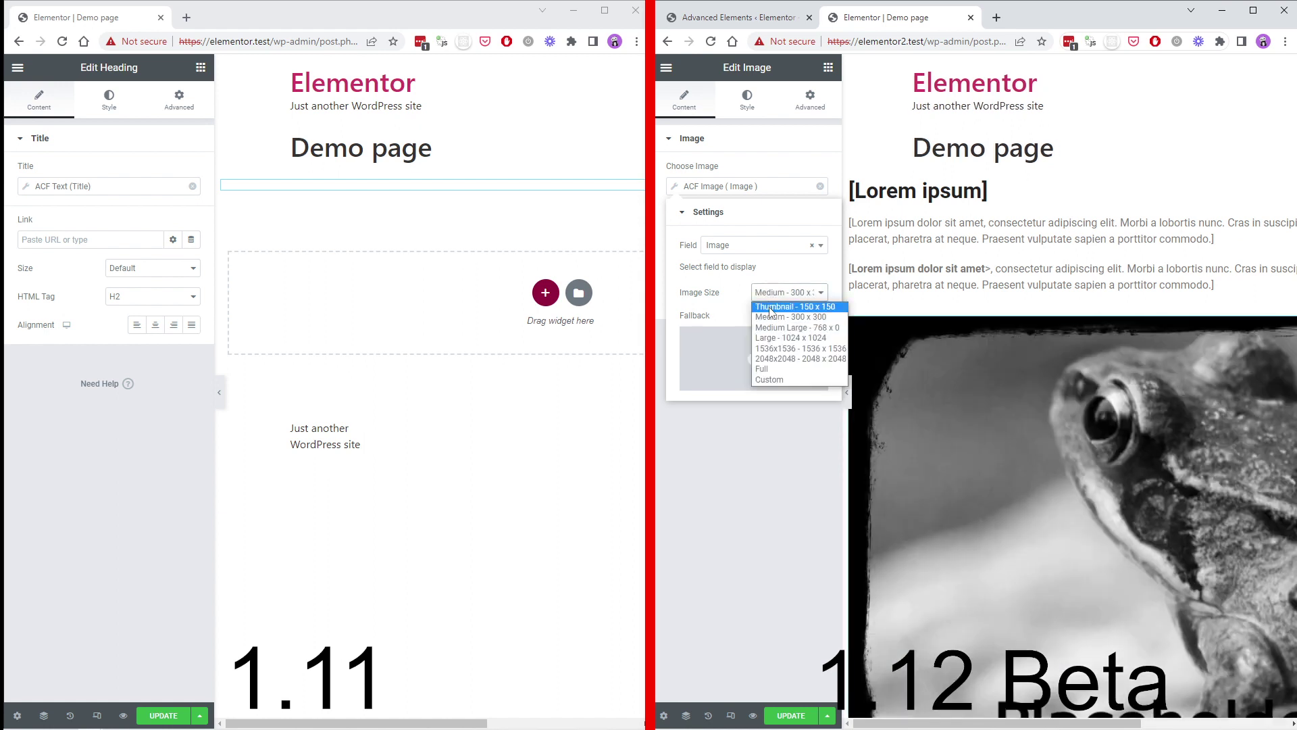
{"action": "left_click", "coordinate": [773, 308]}
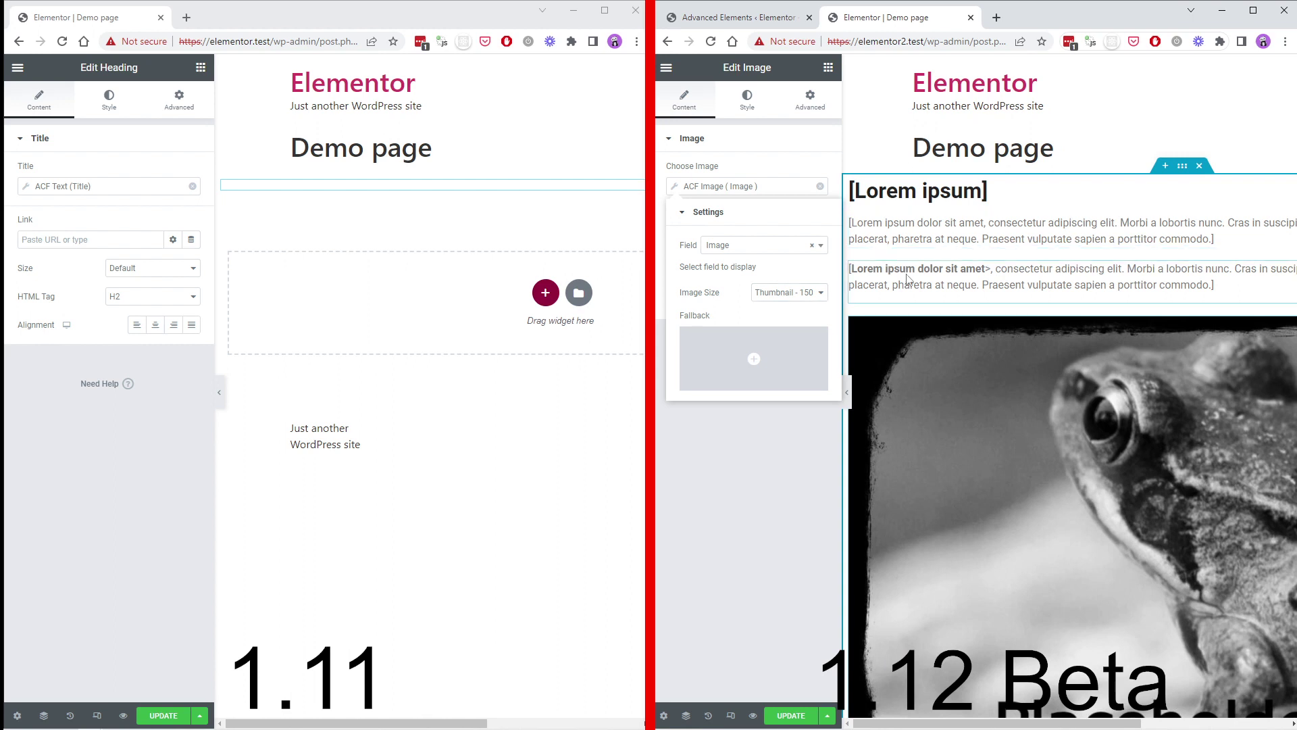
{"action": "left_click", "coordinate": [968, 289]}
{"action": "scroll", "coordinate": [926, 281], "scroll_direction": "down", "scroll_amount": 4}
{"action": "scroll", "coordinate": [905, 270], "scroll_direction": "up", "scroll_amount": 2}
{"action": "left_click", "coordinate": [888, 269]}
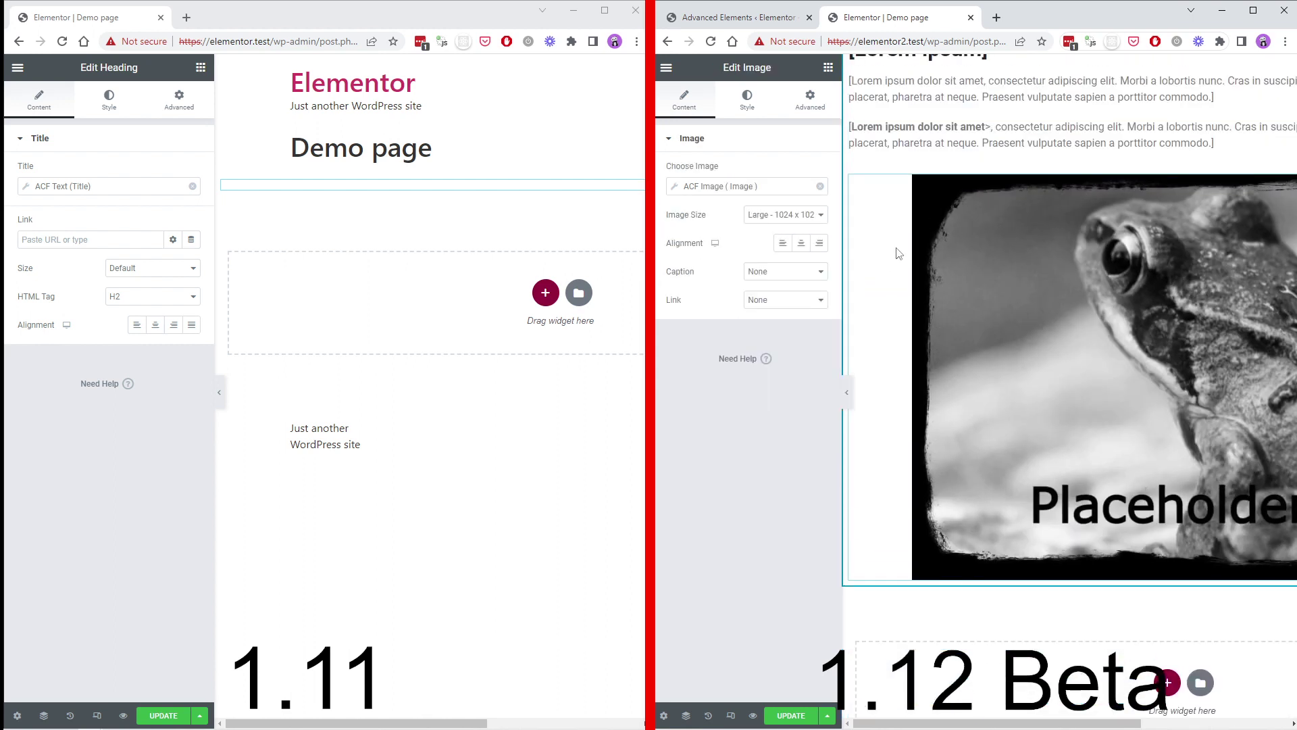
{"action": "scroll", "coordinate": [900, 255], "scroll_direction": "up", "scroll_amount": 2}
{"action": "left_click", "coordinate": [784, 215]}
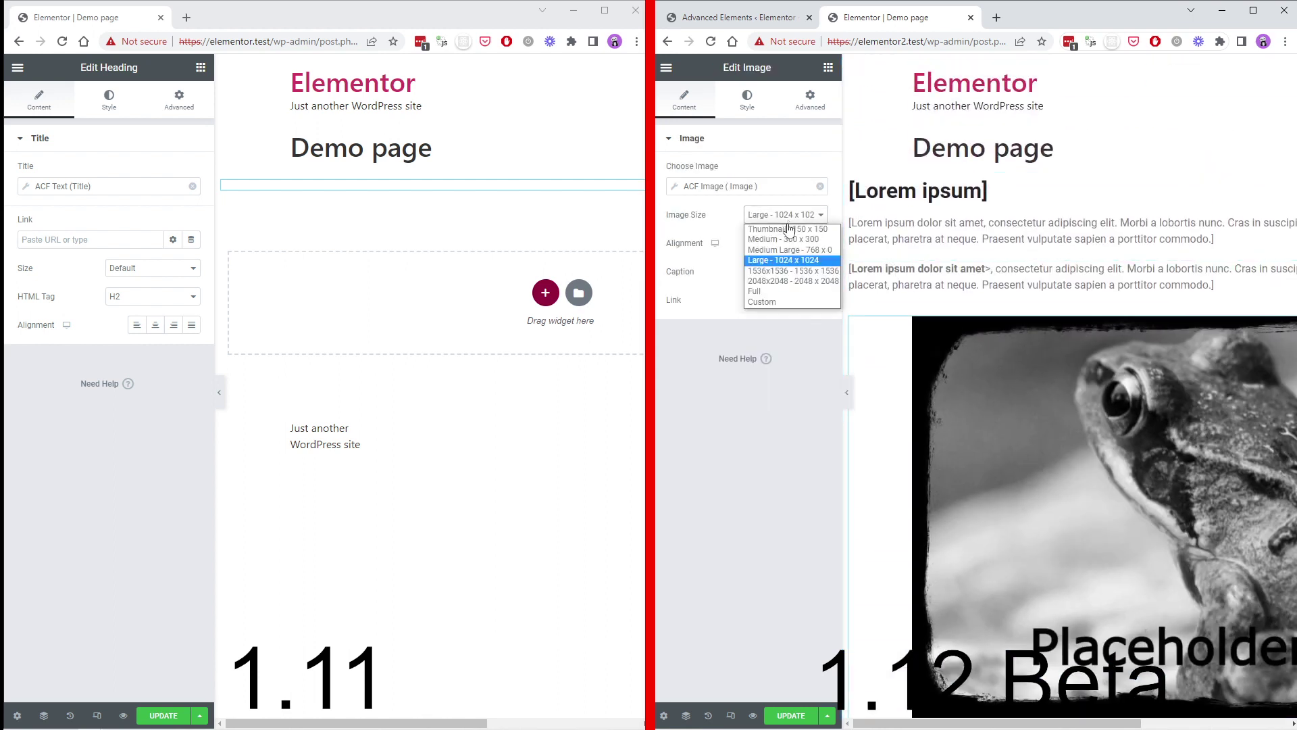
{"action": "left_click", "coordinate": [777, 226]}
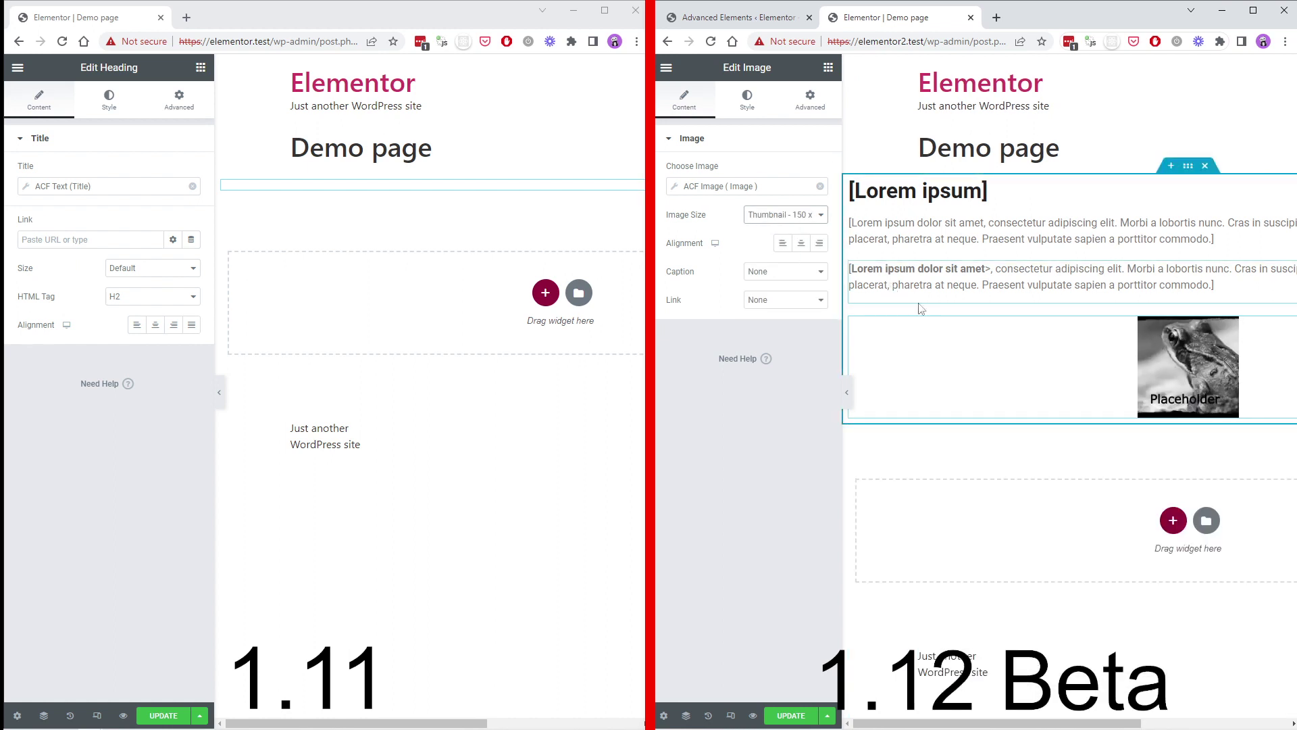
Step: Add a Basic Gallery below the image, bound to ACF Gallery with Field = Gallery
{"action": "left_click", "coordinate": [828, 69]}
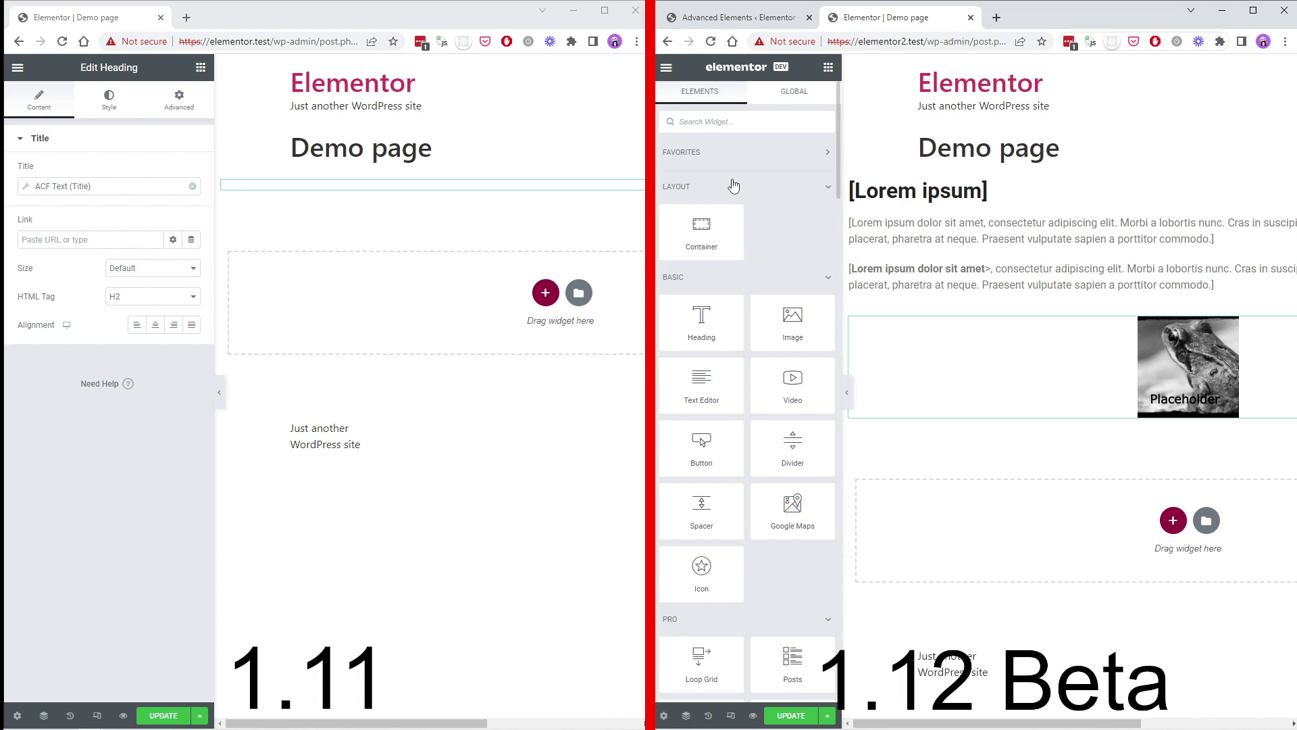
{"action": "left_click", "coordinate": [712, 122]}
{"action": "type", "text": "galler"}
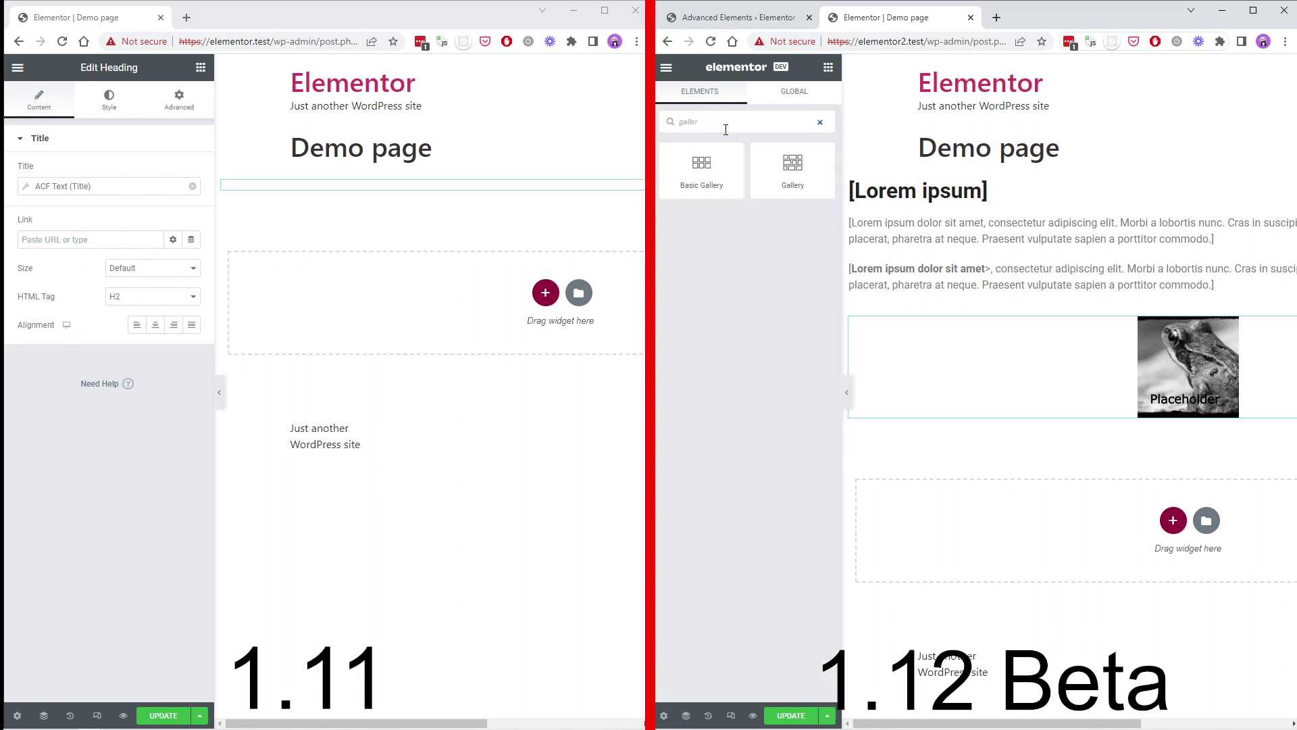
{"action": "left_click_drag", "start_coordinate": [701, 168], "coordinate": [1065, 416]}
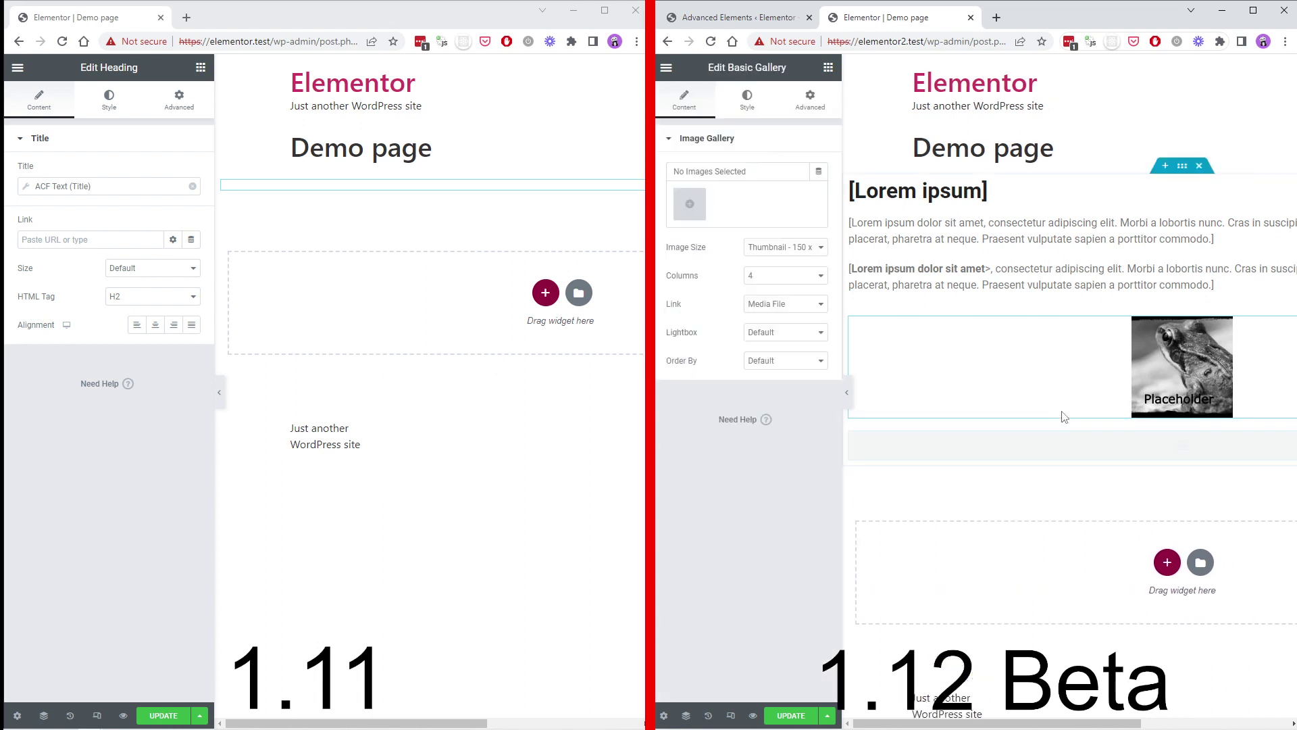
{"action": "left_click", "coordinate": [819, 173]}
{"action": "left_click", "coordinate": [844, 214]}
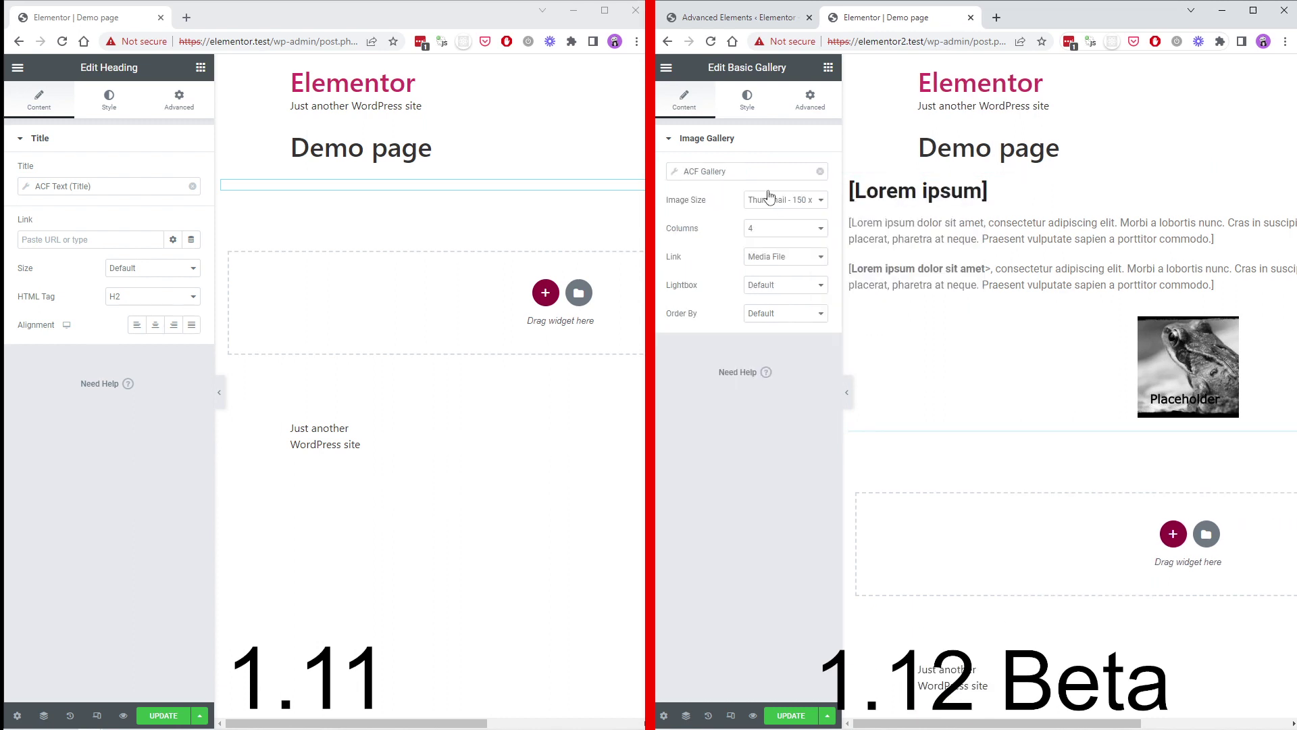
{"action": "left_click", "coordinate": [732, 171]}
{"action": "left_click", "coordinate": [764, 230]}
{"action": "left_click", "coordinate": [756, 265]}
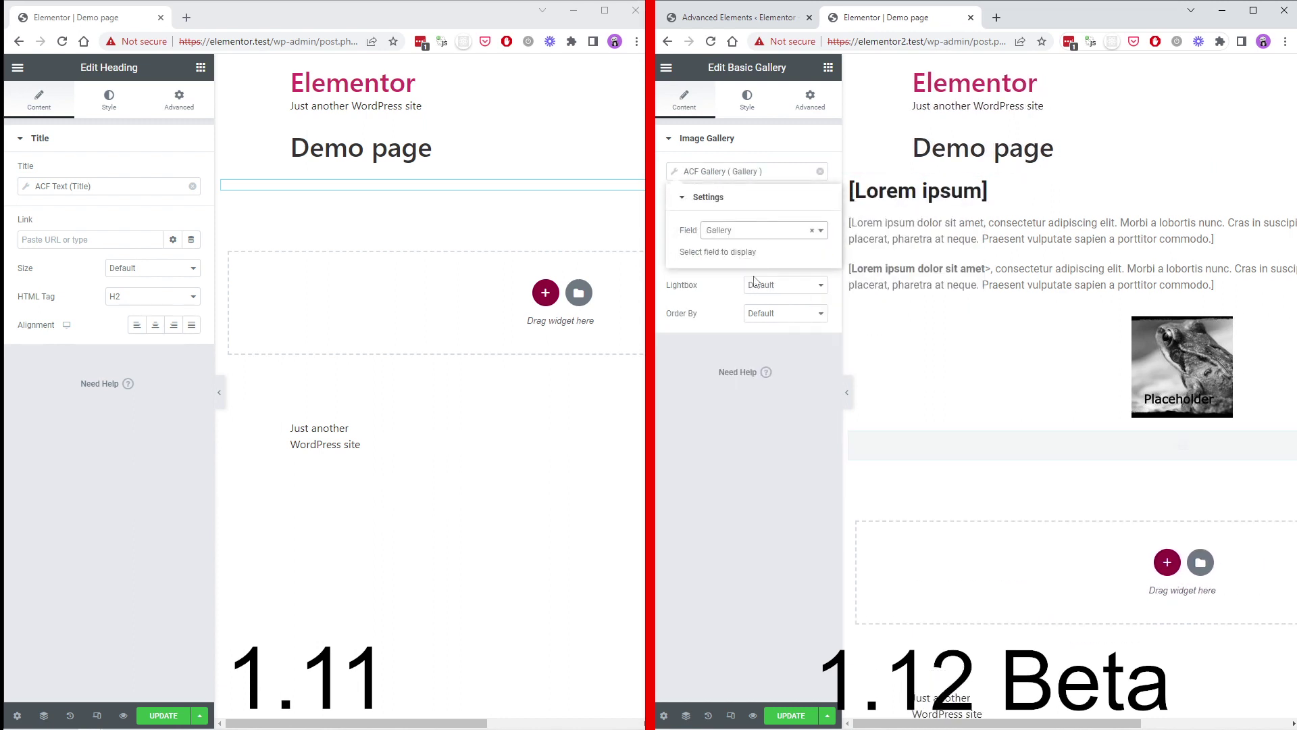
{"action": "left_click", "coordinate": [757, 443]}
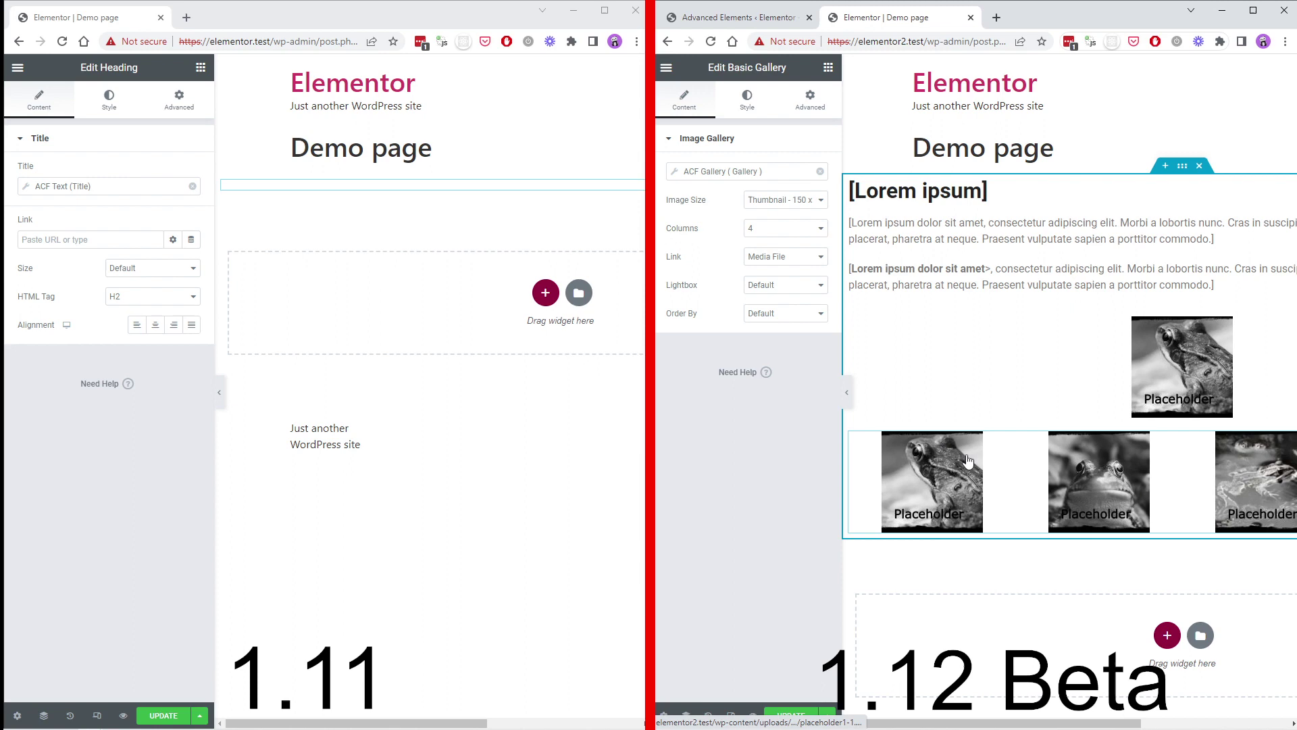
Step: Review the Advanced Elements settings page, then return to the Demo page editor
{"action": "left_click", "coordinate": [739, 19]}
{"action": "scroll", "coordinate": [842, 440], "scroll_direction": "down", "scroll_amount": 6}
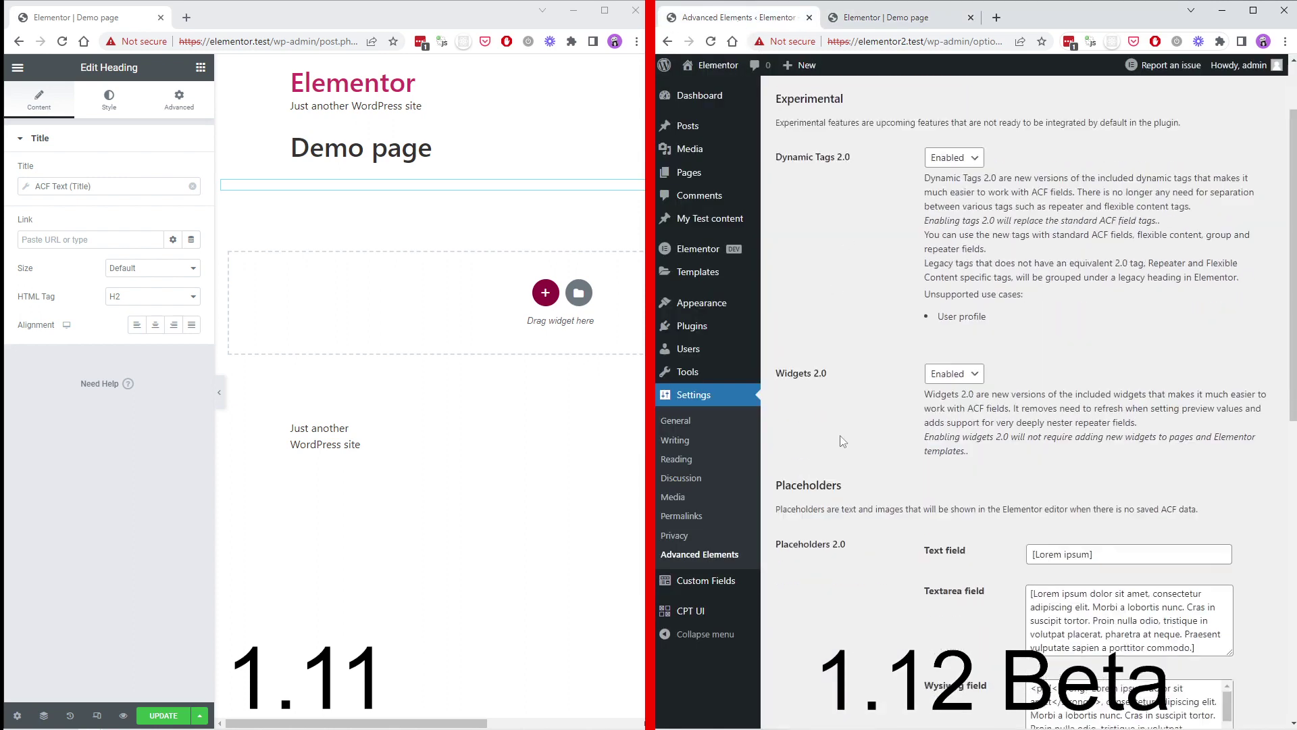
{"action": "scroll", "coordinate": [843, 439], "scroll_direction": "down", "scroll_amount": 3}
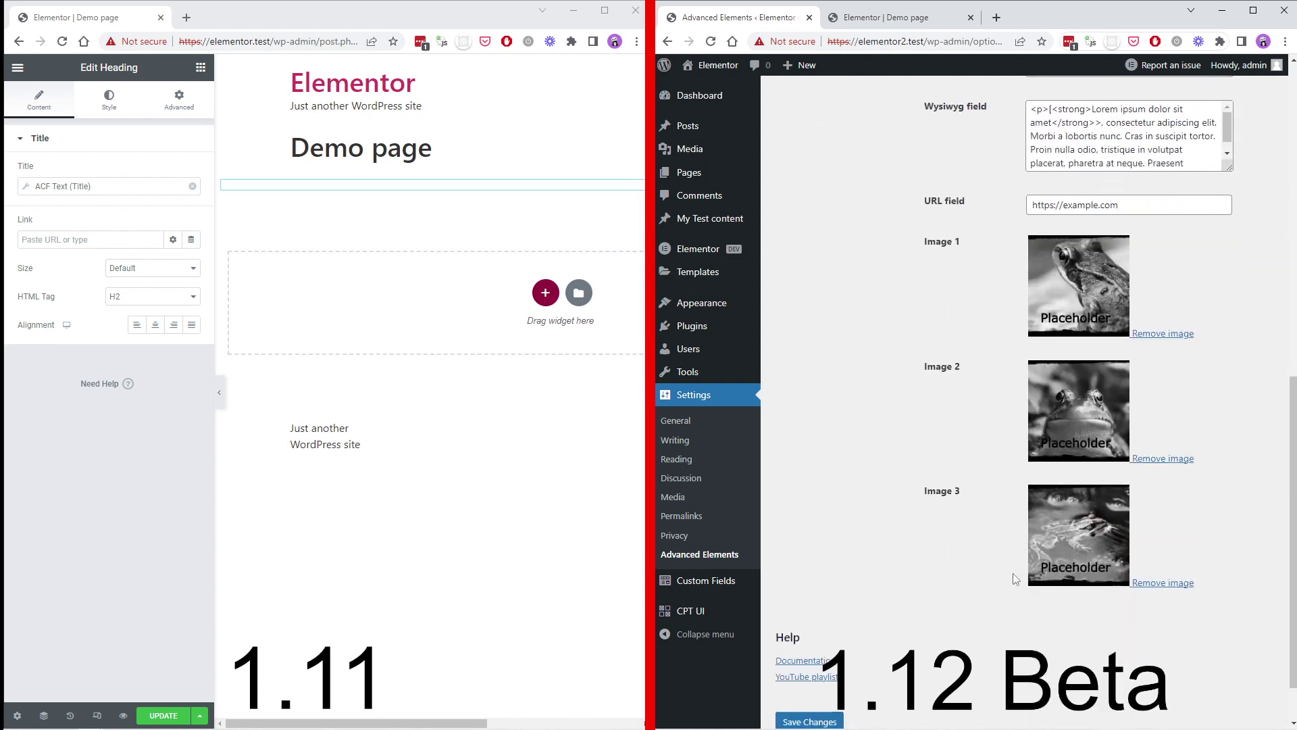
{"action": "scroll", "coordinate": [850, 362], "scroll_direction": "up", "scroll_amount": 5}
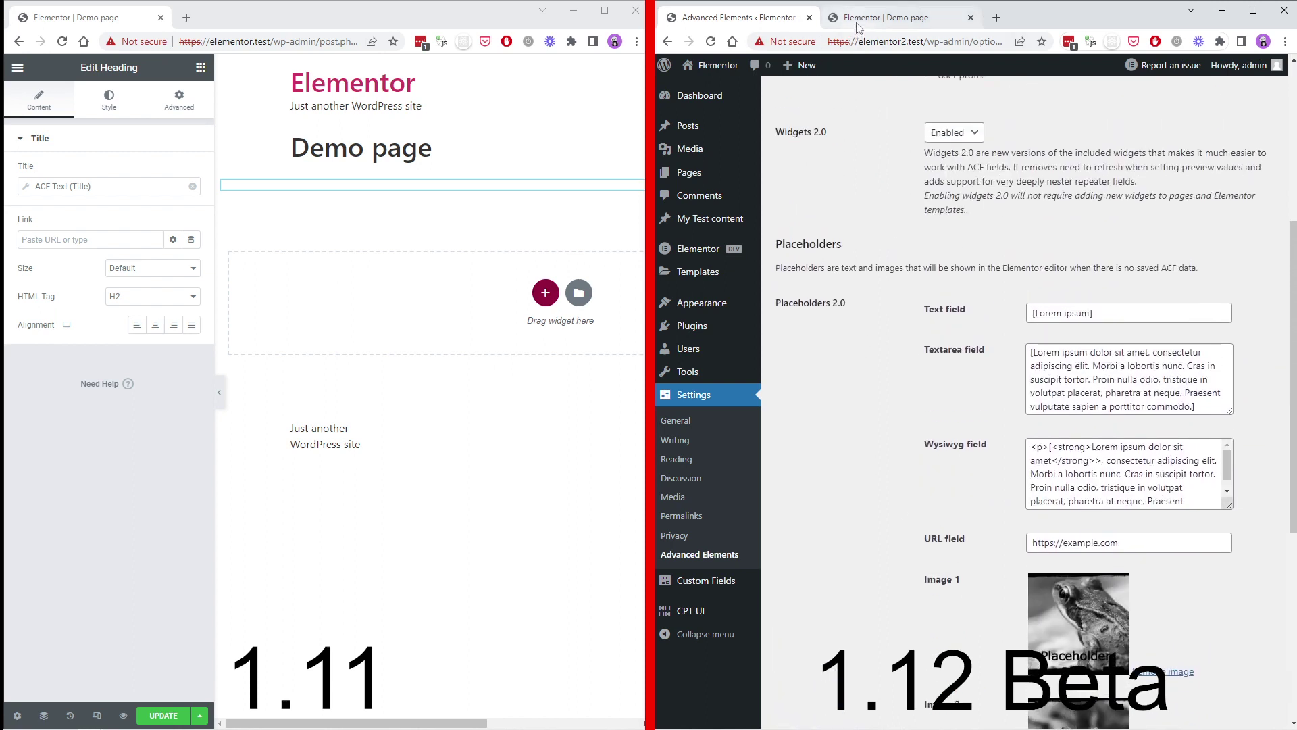
{"action": "left_click", "coordinate": [857, 23]}
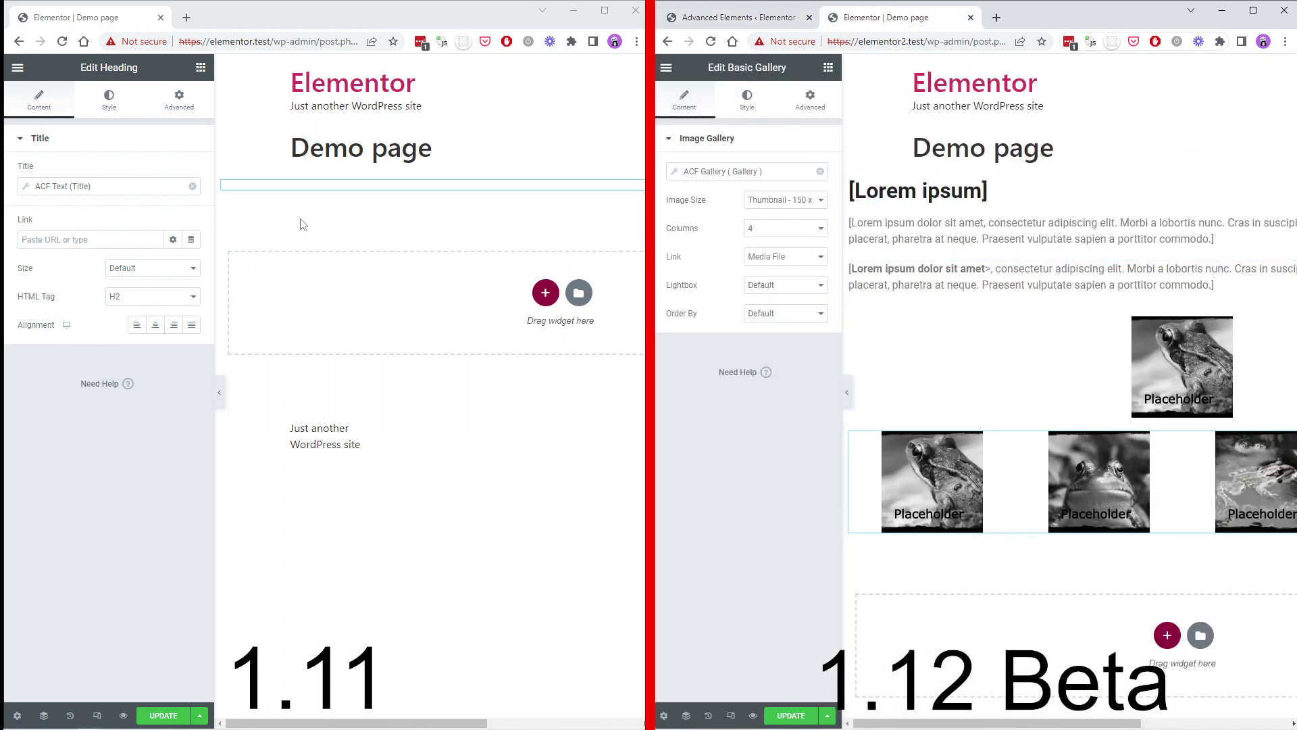
Step: Save the 1.12 Beta Demo page and then the 1.11 Demo page with UPDATE
{"action": "left_click", "coordinate": [324, 220]}
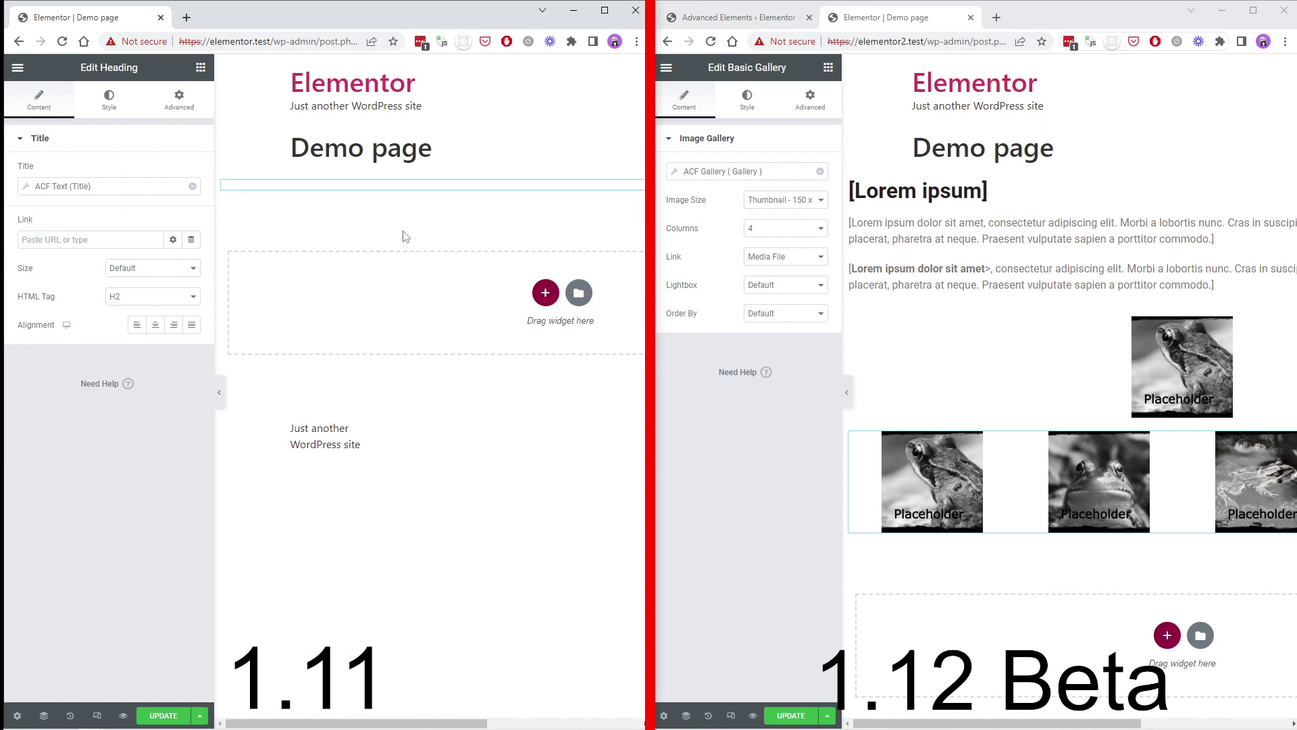
{"action": "left_click", "coordinate": [785, 721]}
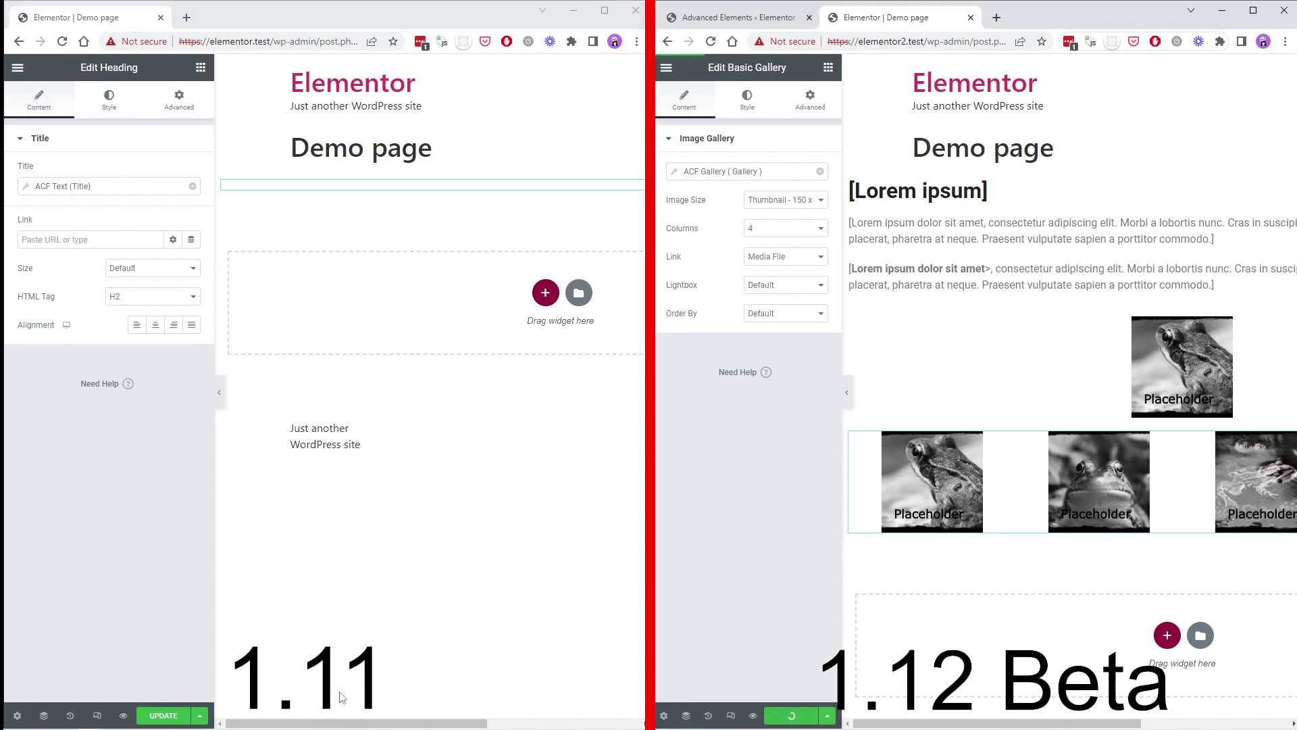
{"action": "left_click", "coordinate": [164, 716]}
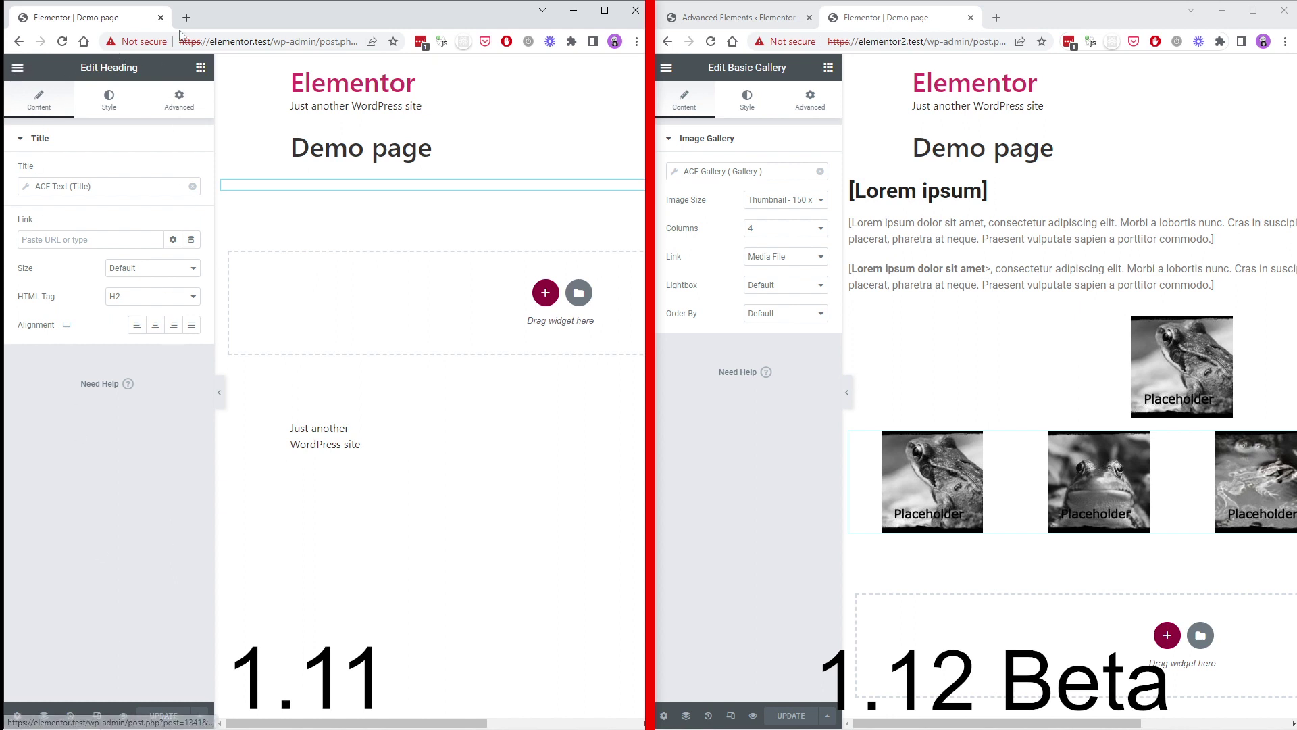
Step: Exit the 1.11 Elementor editor and go to Templates > Saved Templates
{"action": "left_click", "coordinate": [18, 68]}
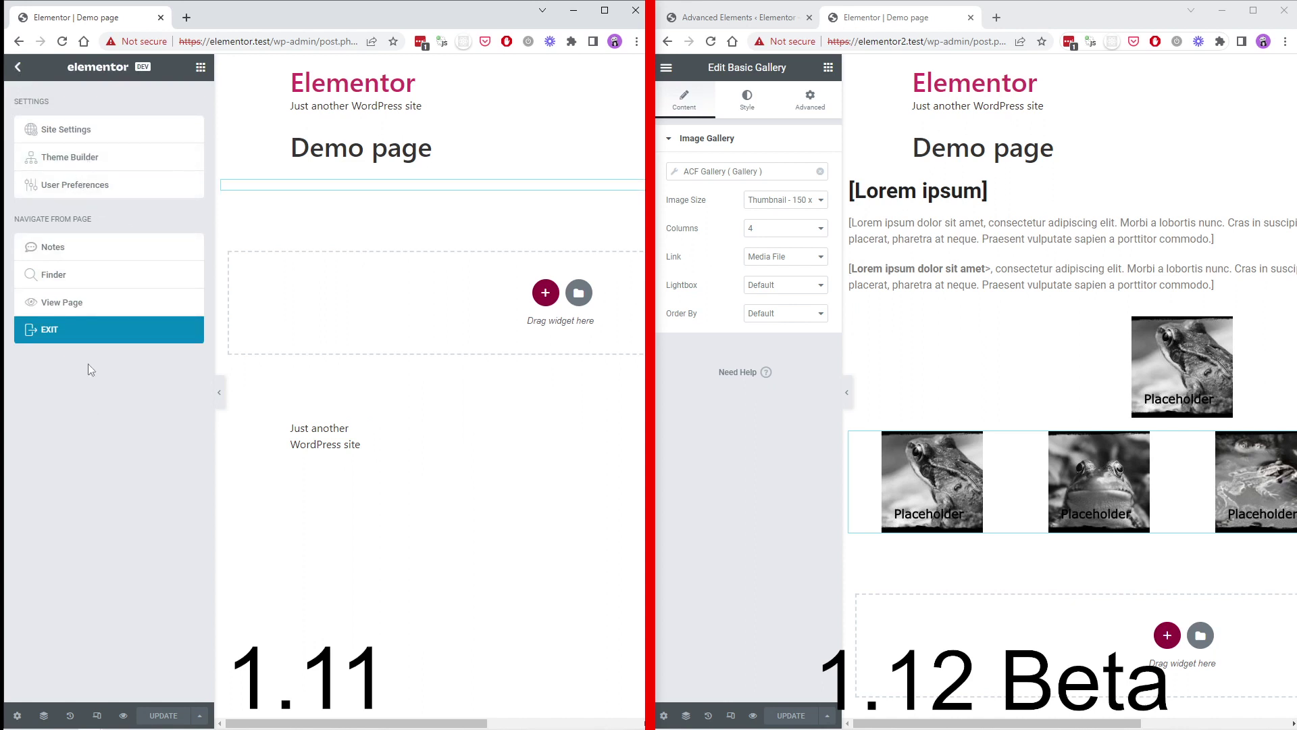
{"action": "left_click", "coordinate": [102, 330]}
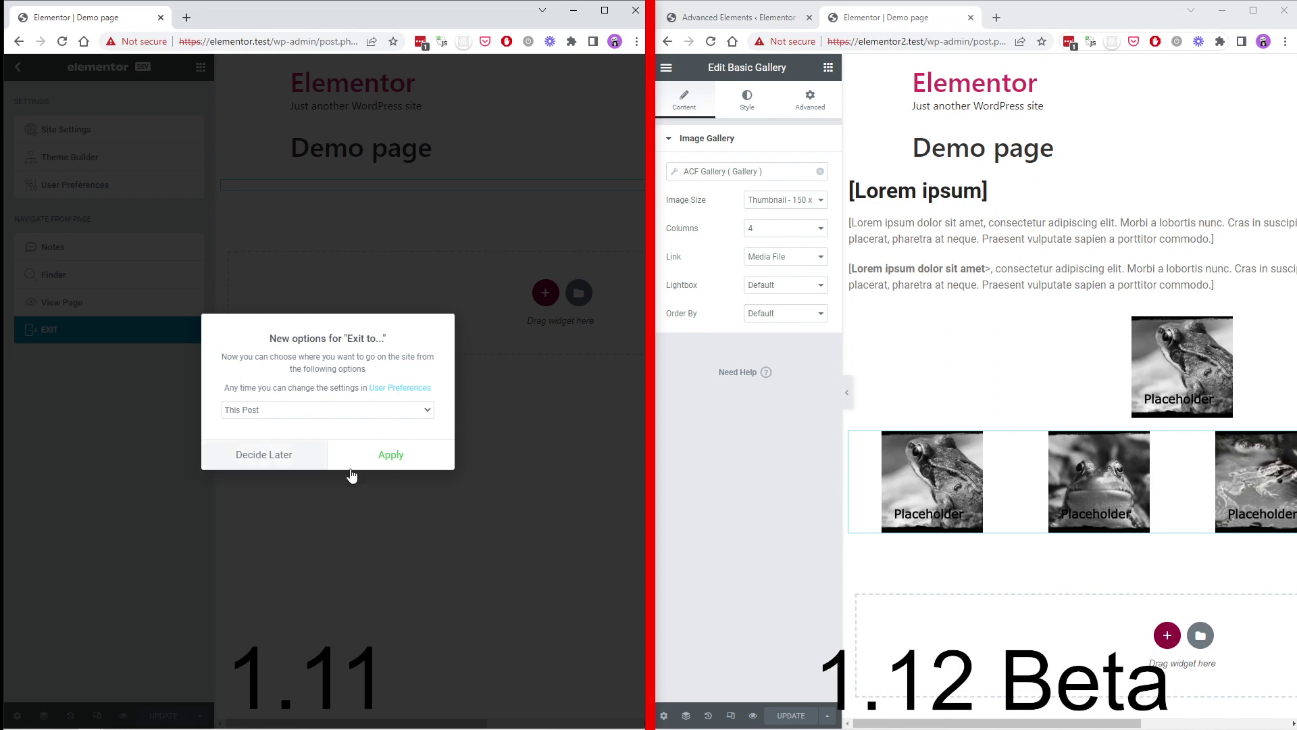
{"action": "left_click", "coordinate": [290, 455]}
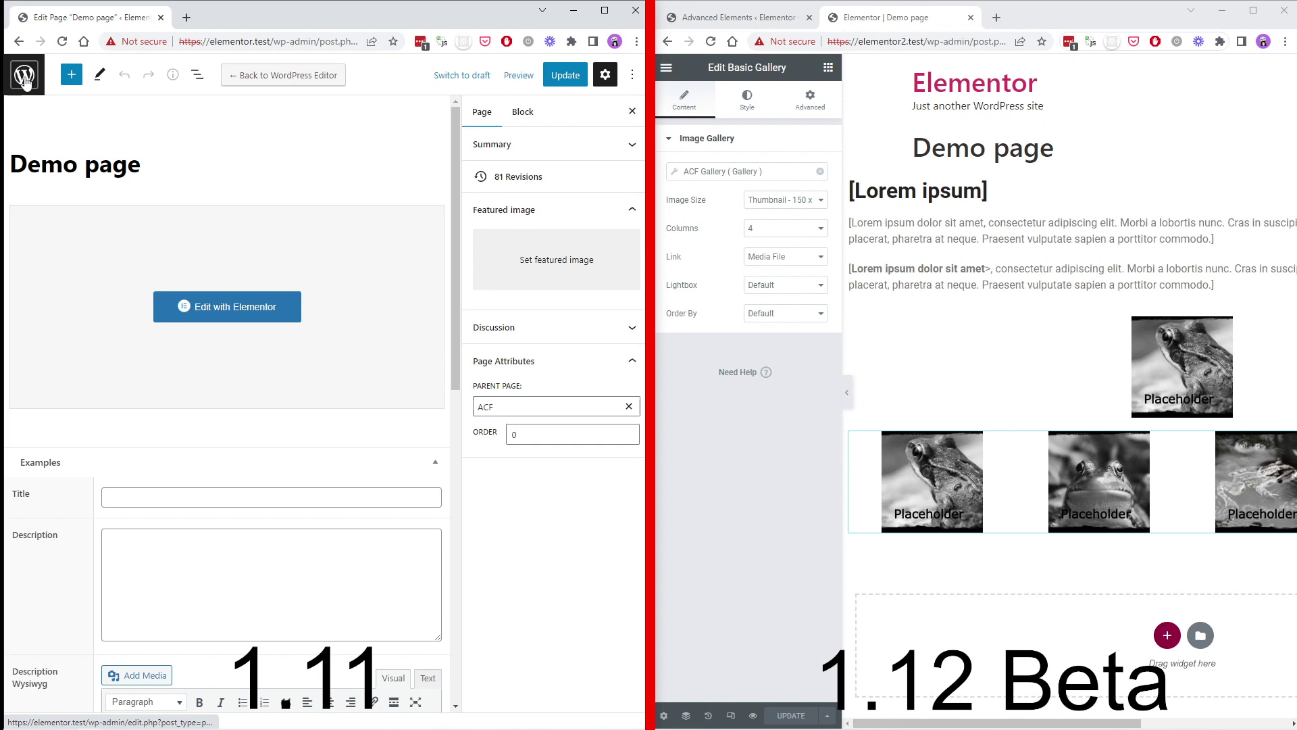
{"action": "left_click", "coordinate": [22, 79]}
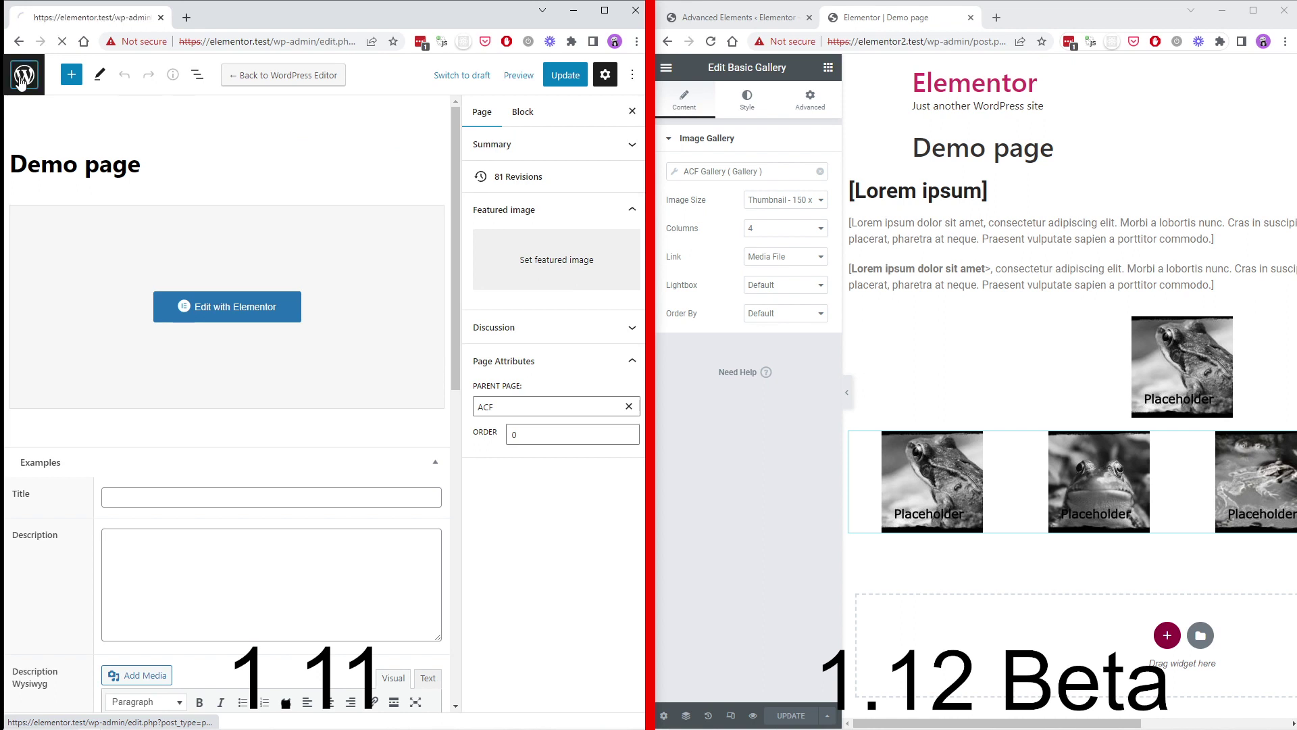
{"action": "mouse_move", "coordinate": [110, 326]}
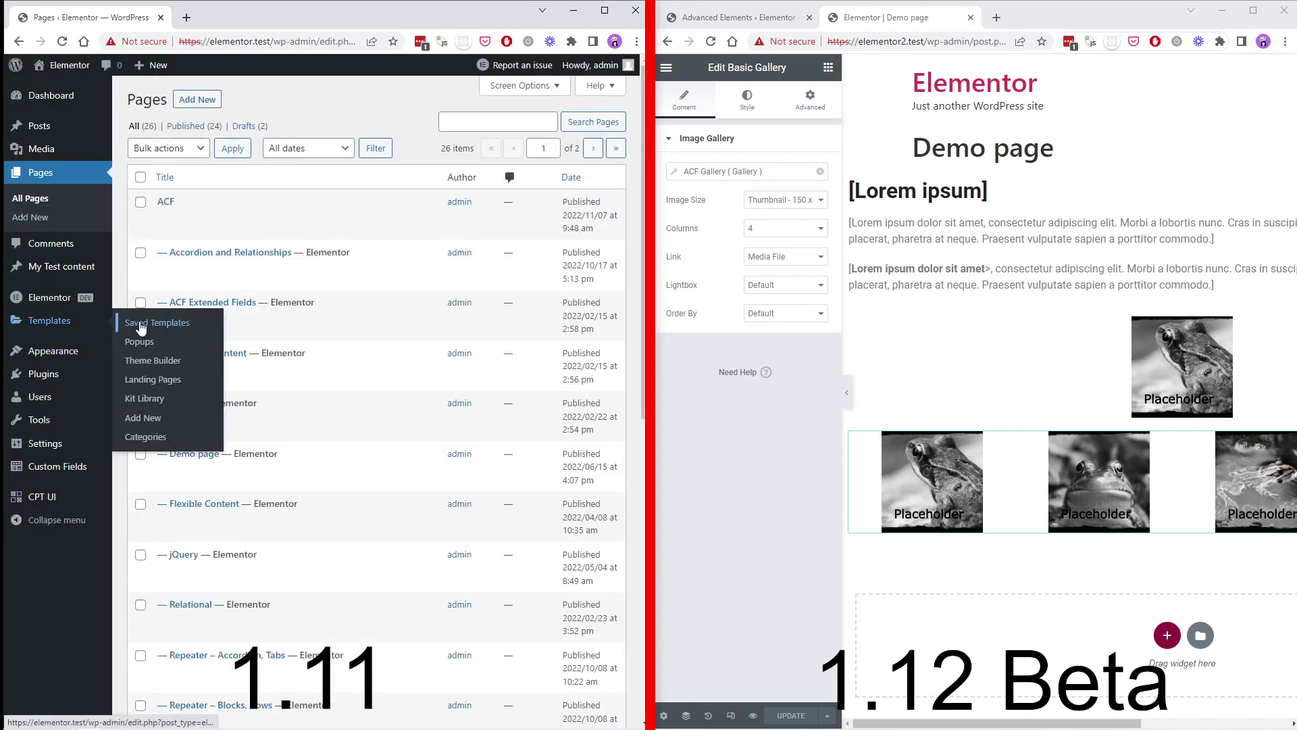
{"action": "left_click", "coordinate": [142, 324]}
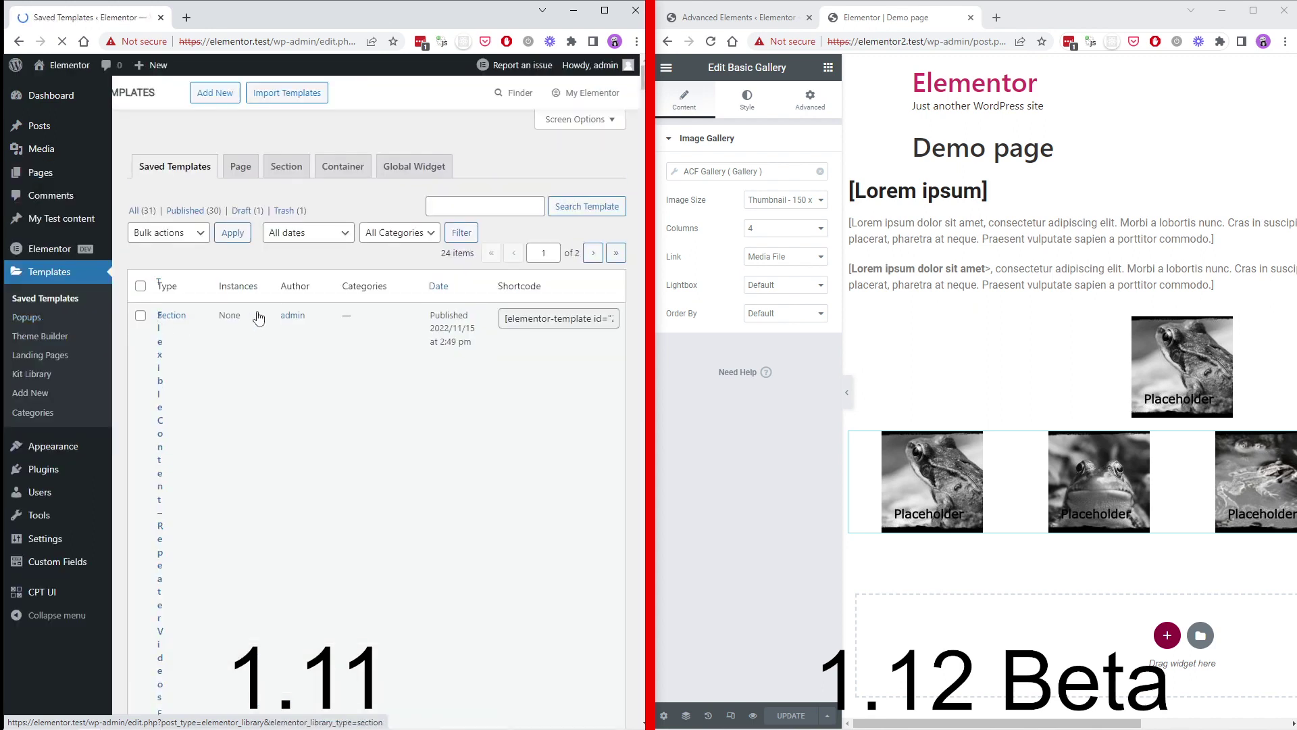
Step: Exit the 1.12 Beta Elementor editor and go to Templates > Saved Templates
{"action": "left_click", "coordinate": [666, 67]}
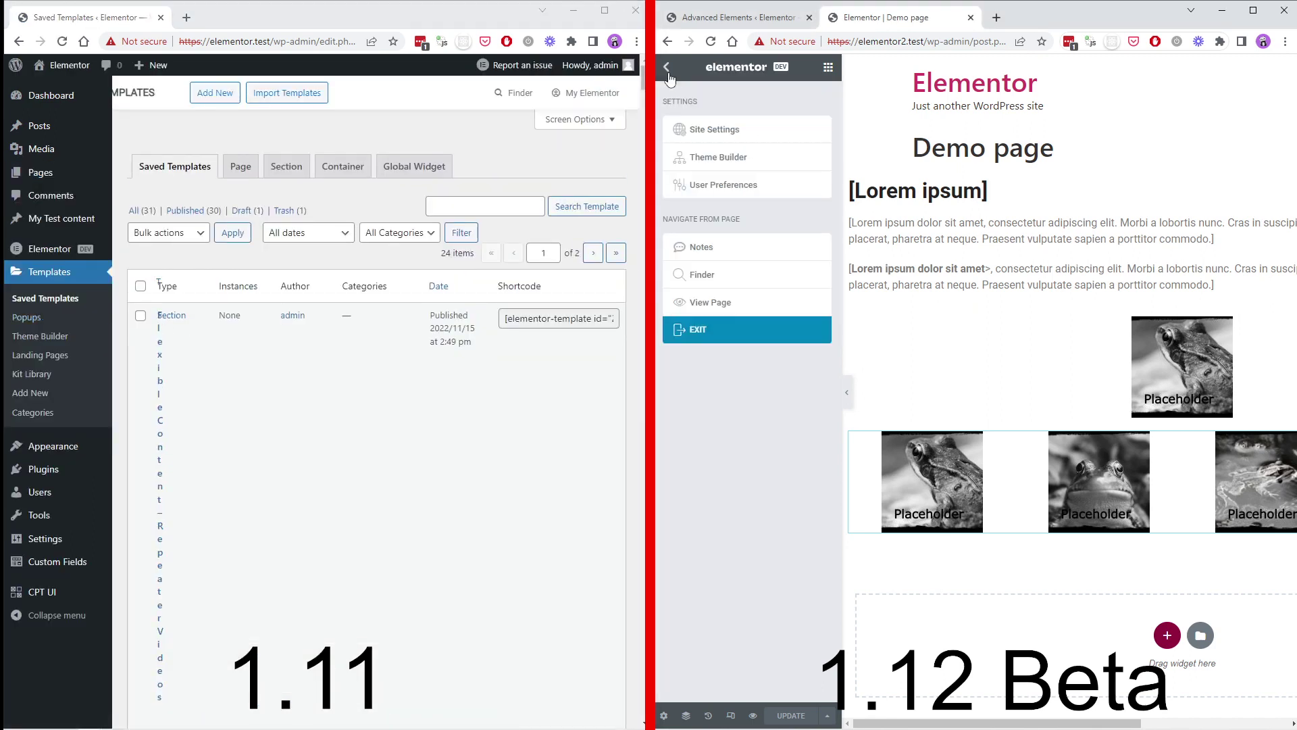
{"action": "left_click", "coordinate": [702, 329]}
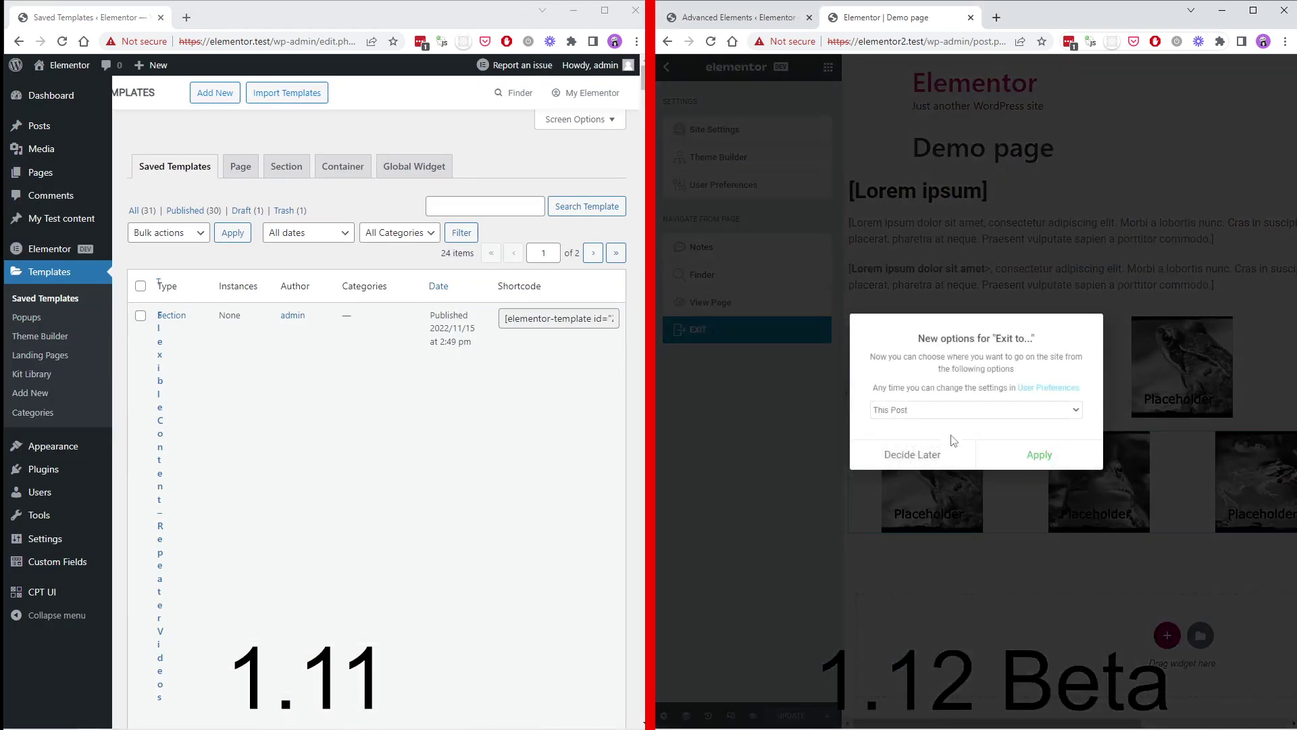
{"action": "left_click", "coordinate": [931, 459]}
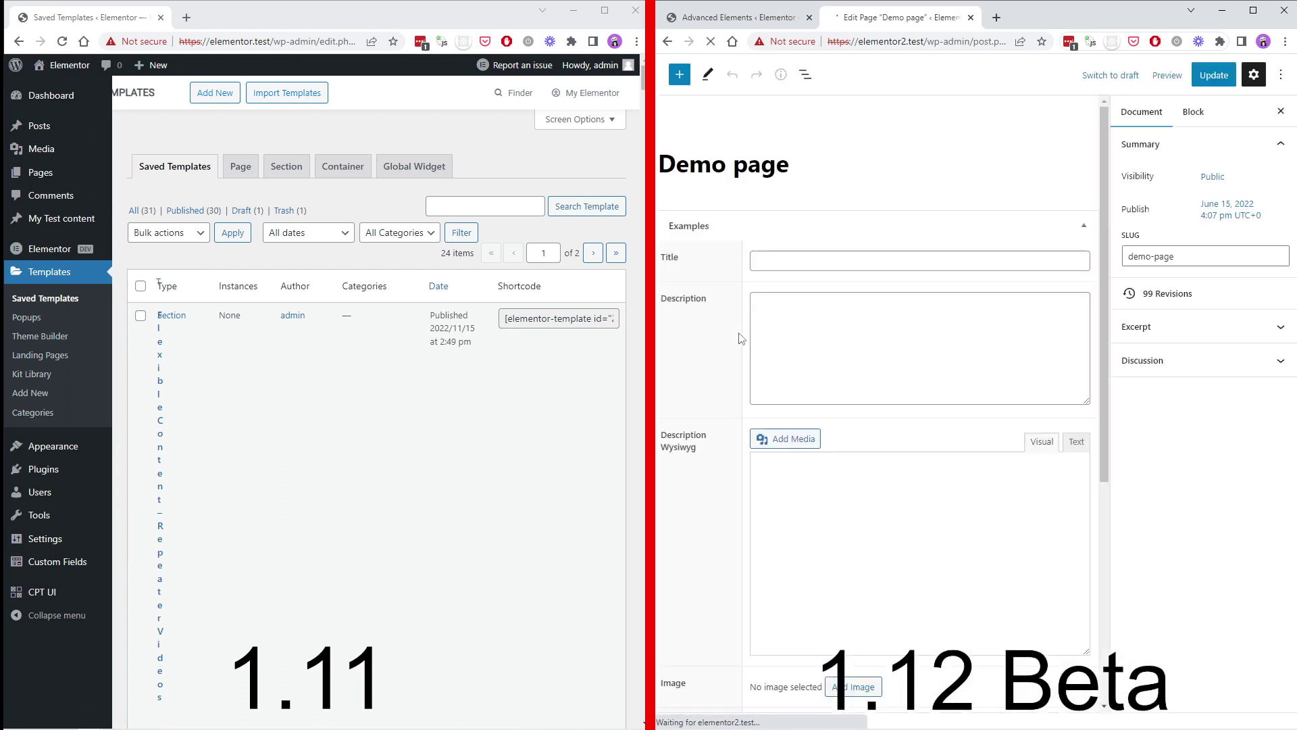
{"action": "left_click", "coordinate": [674, 75]}
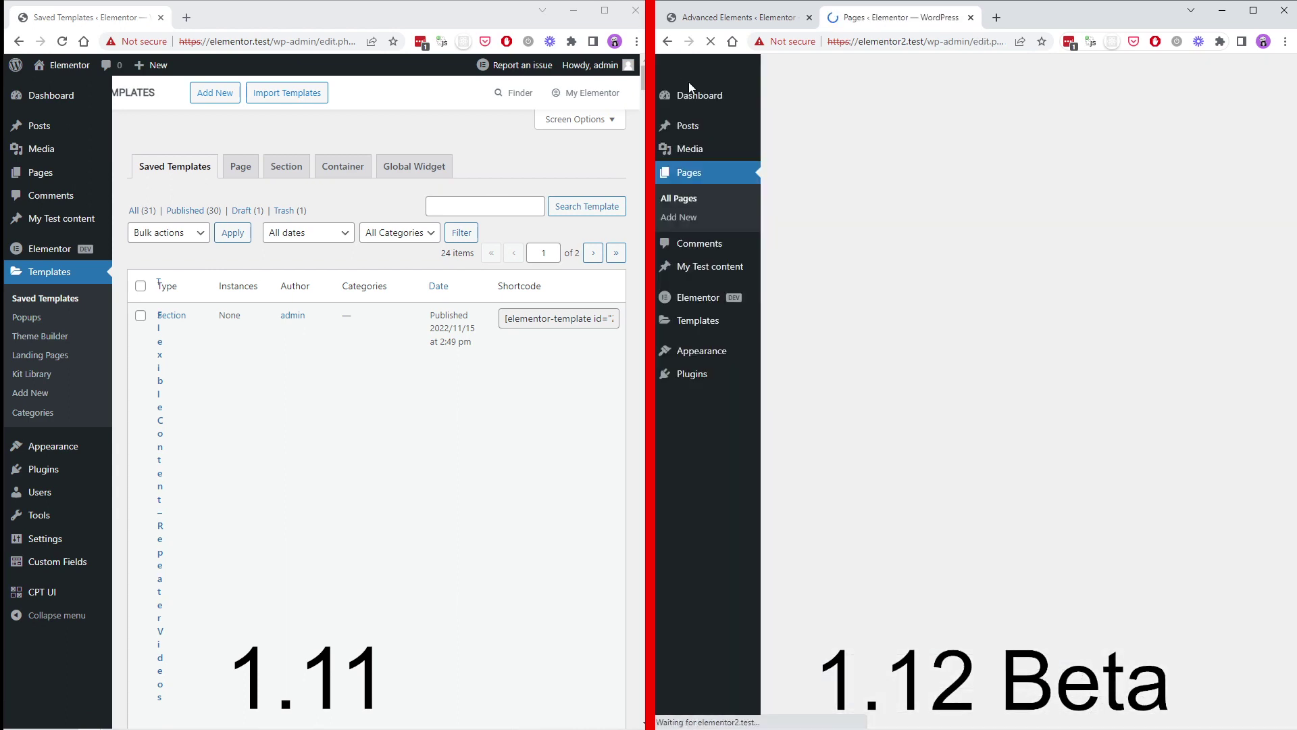
{"action": "mouse_move", "coordinate": [716, 326]}
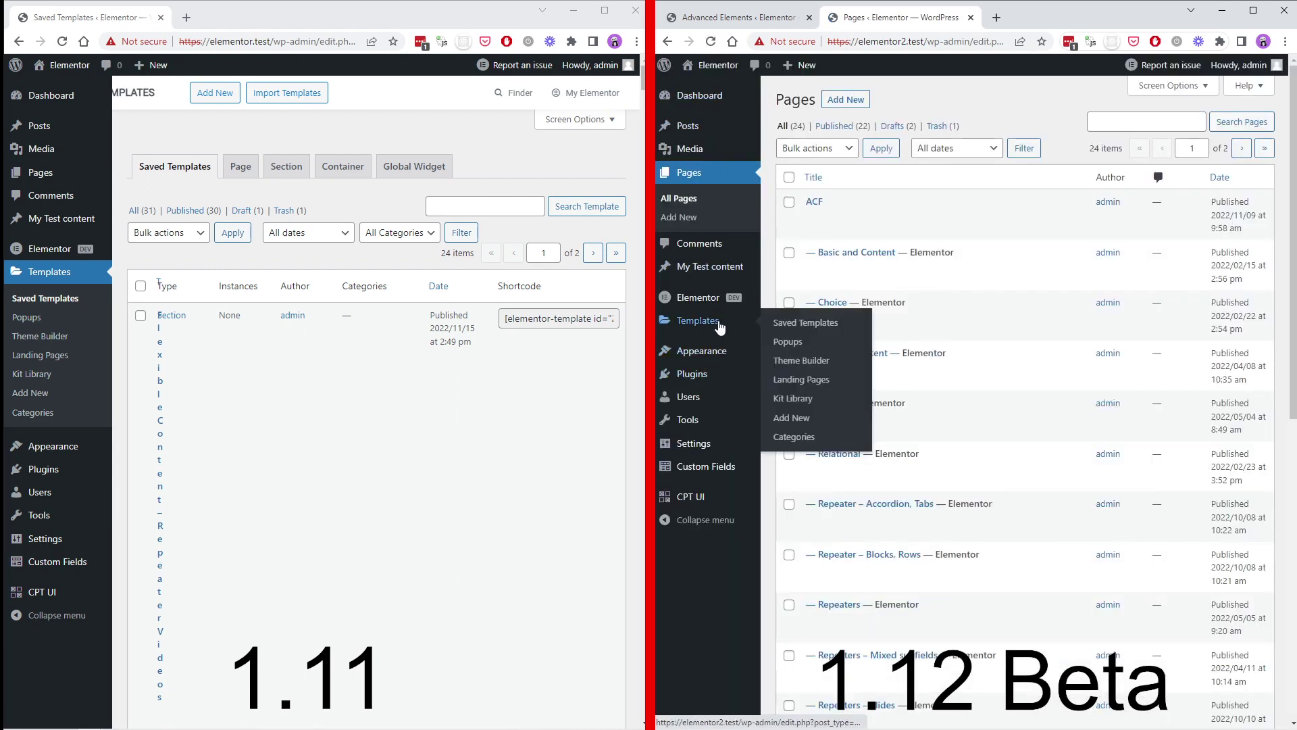
{"action": "left_click", "coordinate": [807, 322]}
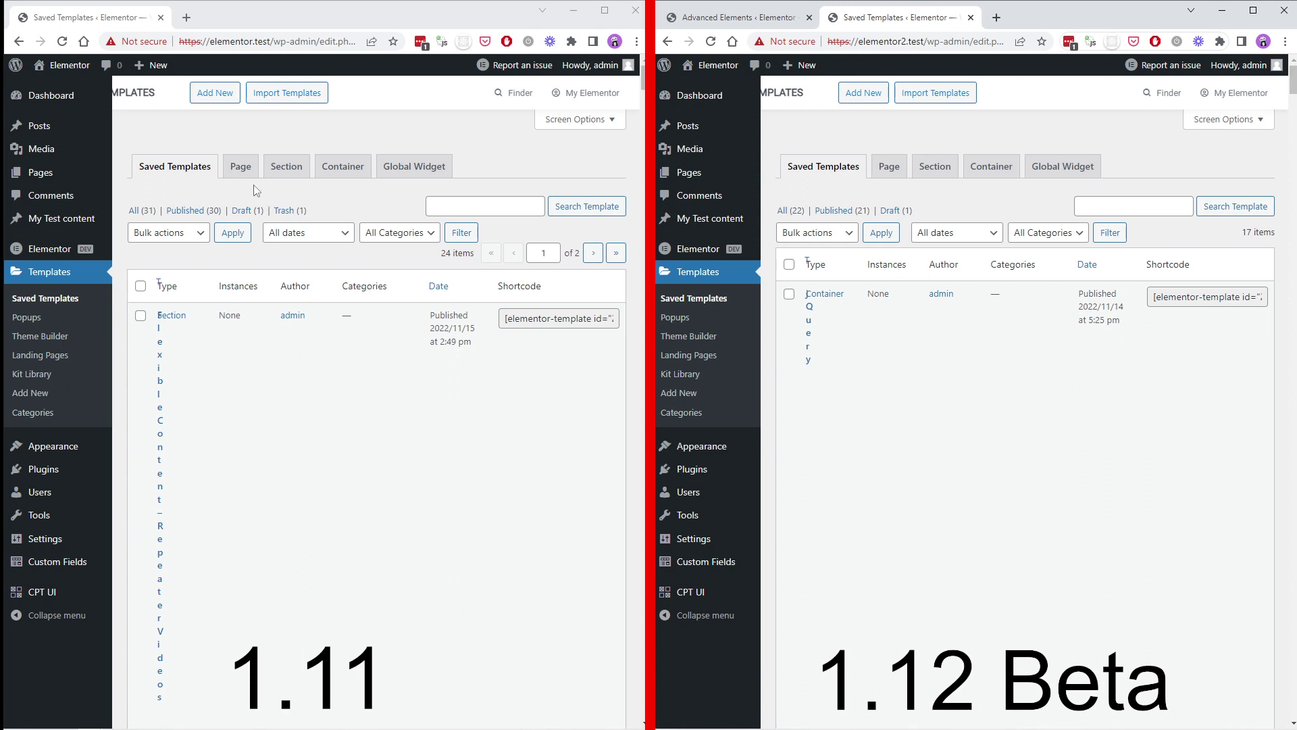
Step: On the first site, create a Section template named 'Demo template'
{"action": "left_click", "coordinate": [215, 95]}
{"action": "left_click", "coordinate": [362, 402]}
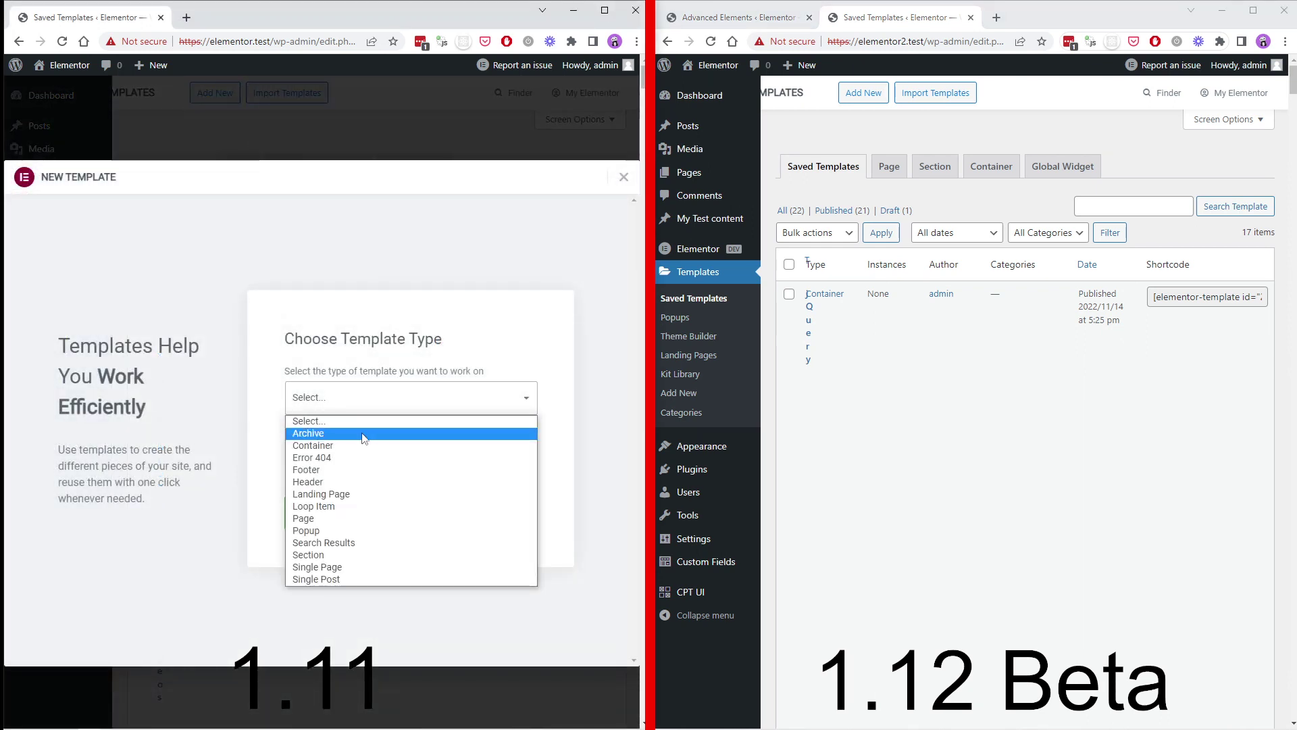
{"action": "left_click", "coordinate": [341, 562]}
{"action": "left_click", "coordinate": [354, 466]}
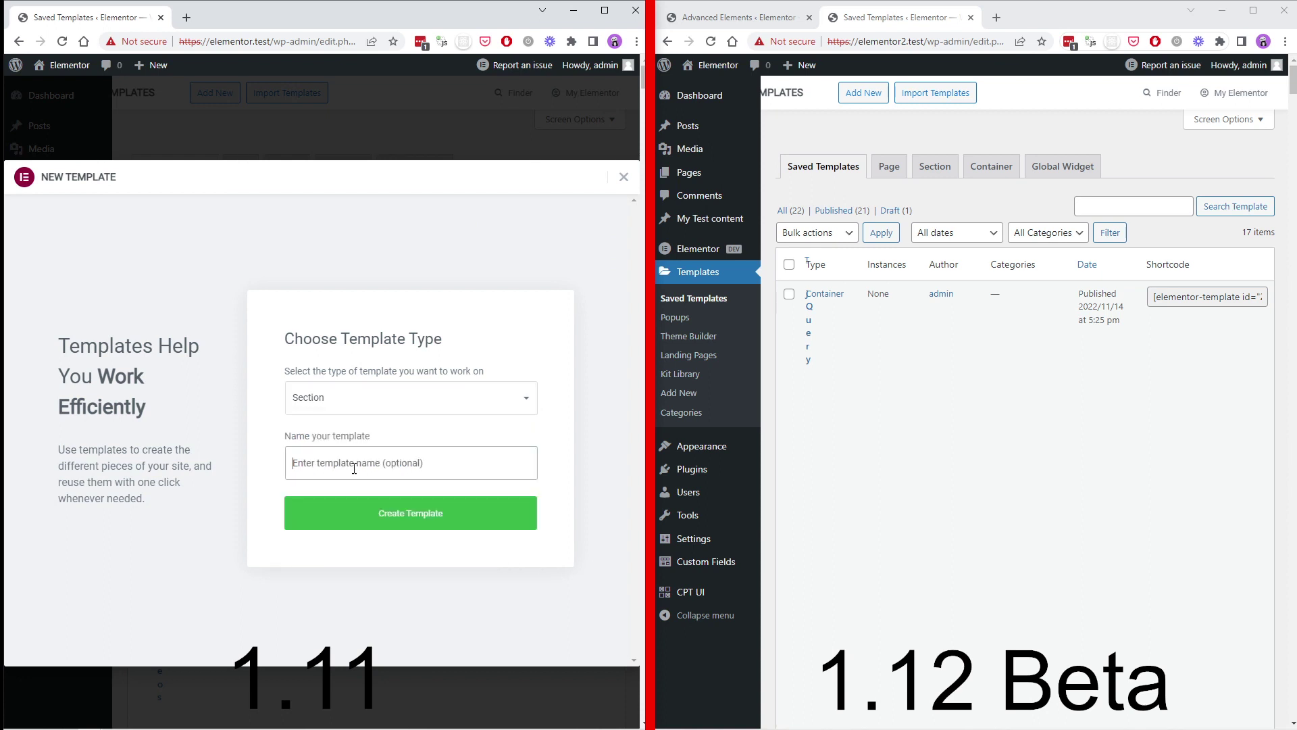
{"action": "type", "text": "Demo template"}
{"action": "left_click", "coordinate": [378, 510]}
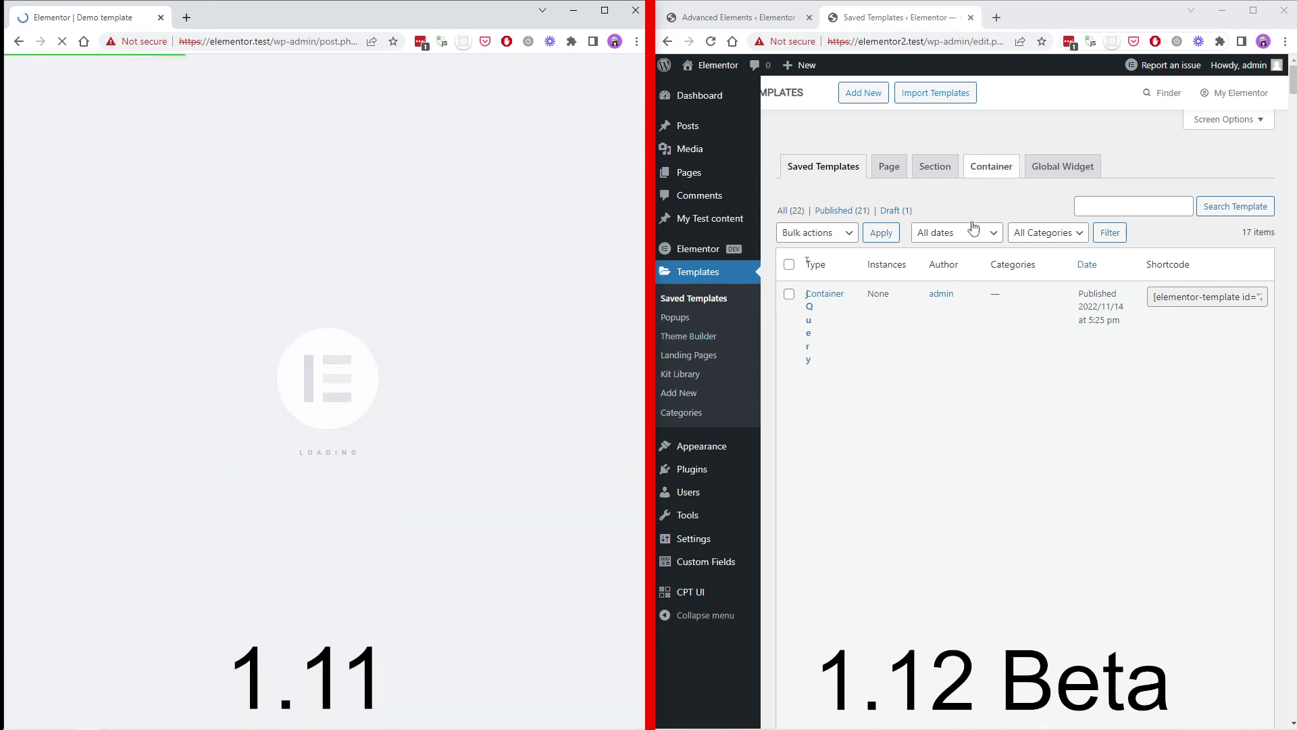
Step: Create a Section template named 'Demo template' on the second site and dismiss the first site's library
{"action": "left_click", "coordinate": [867, 93]}
{"action": "left_click", "coordinate": [993, 403]}
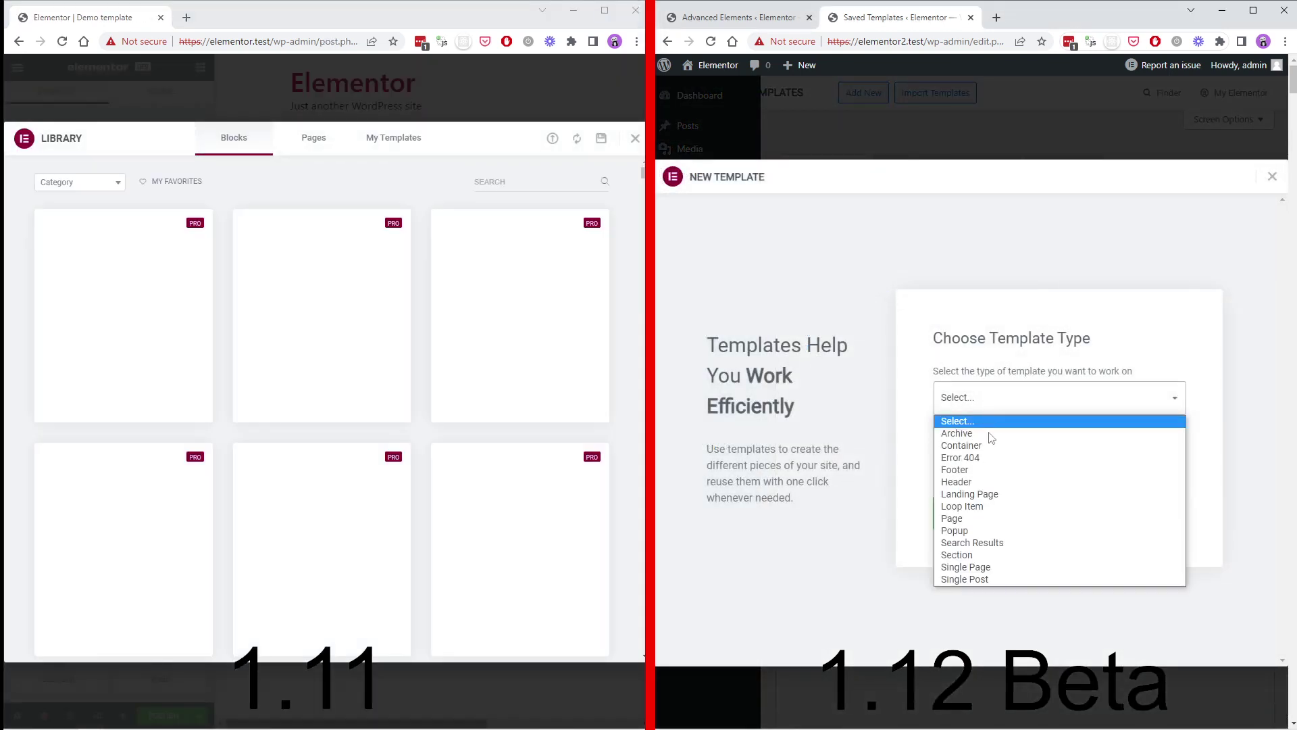
{"action": "left_click", "coordinate": [993, 555]}
{"action": "left_click", "coordinate": [998, 464]}
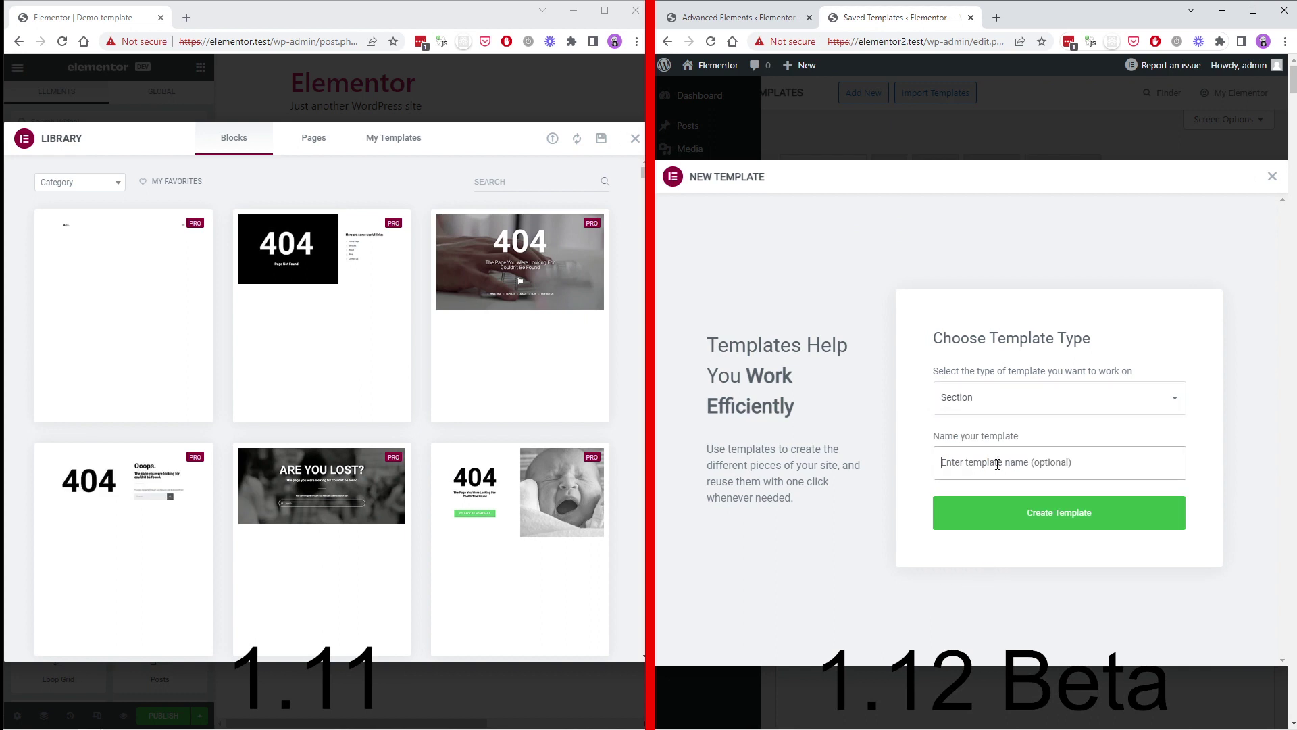
{"action": "type", "text": "Demo template"}
{"action": "left_click", "coordinate": [1007, 517]}
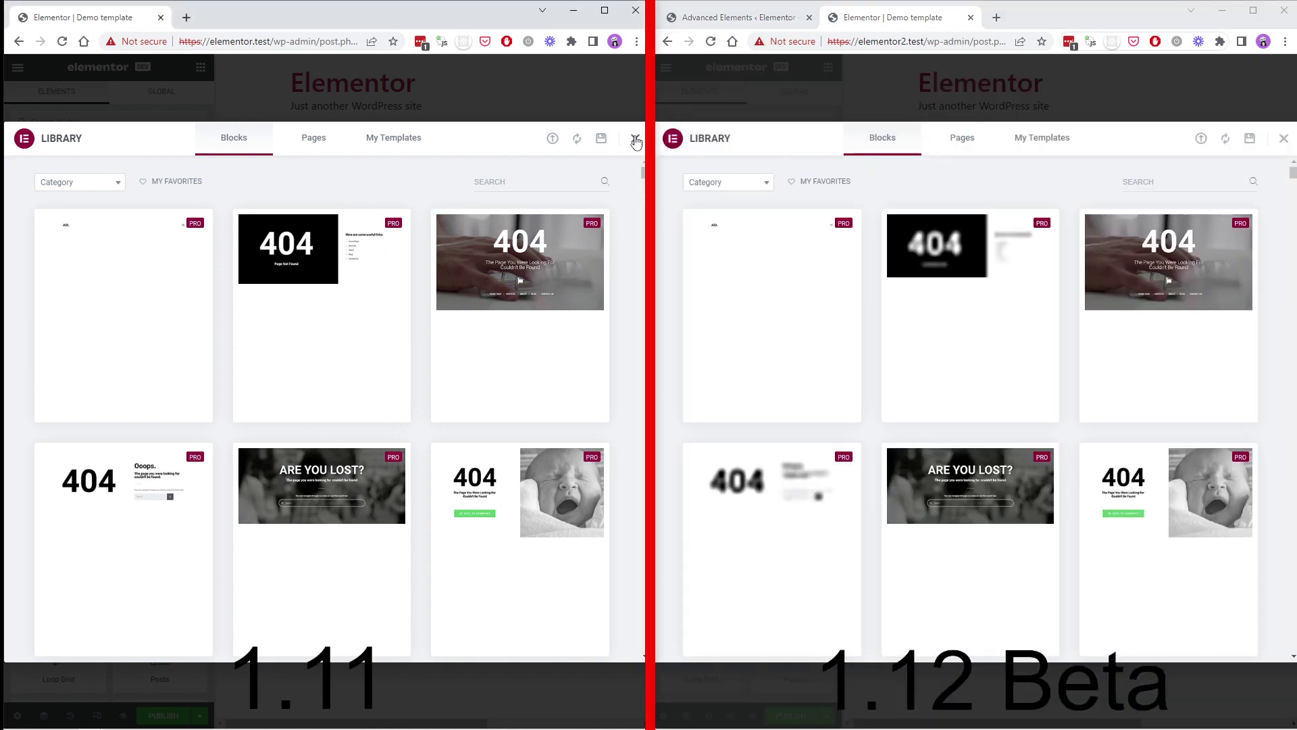
{"action": "left_click", "coordinate": [636, 139]}
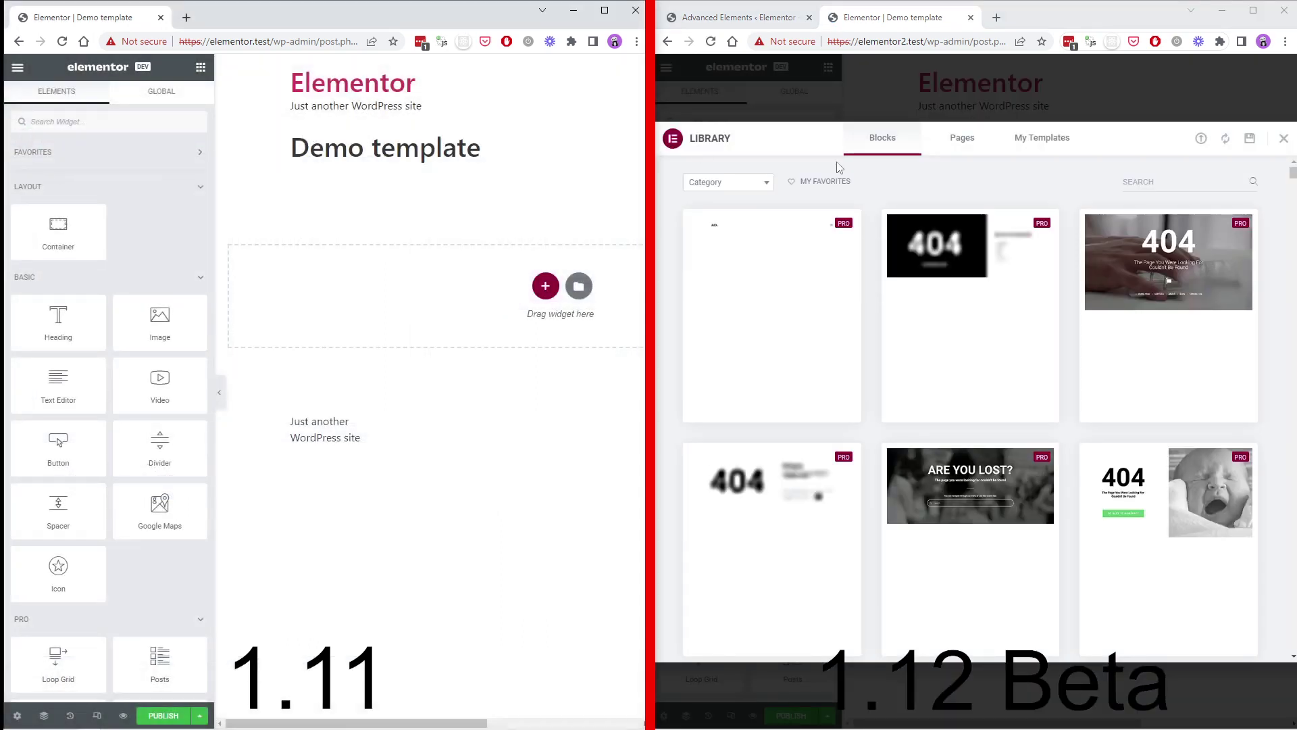
Step: Add a single-container section to the Demo template on each site
{"action": "left_click", "coordinate": [1284, 138]}
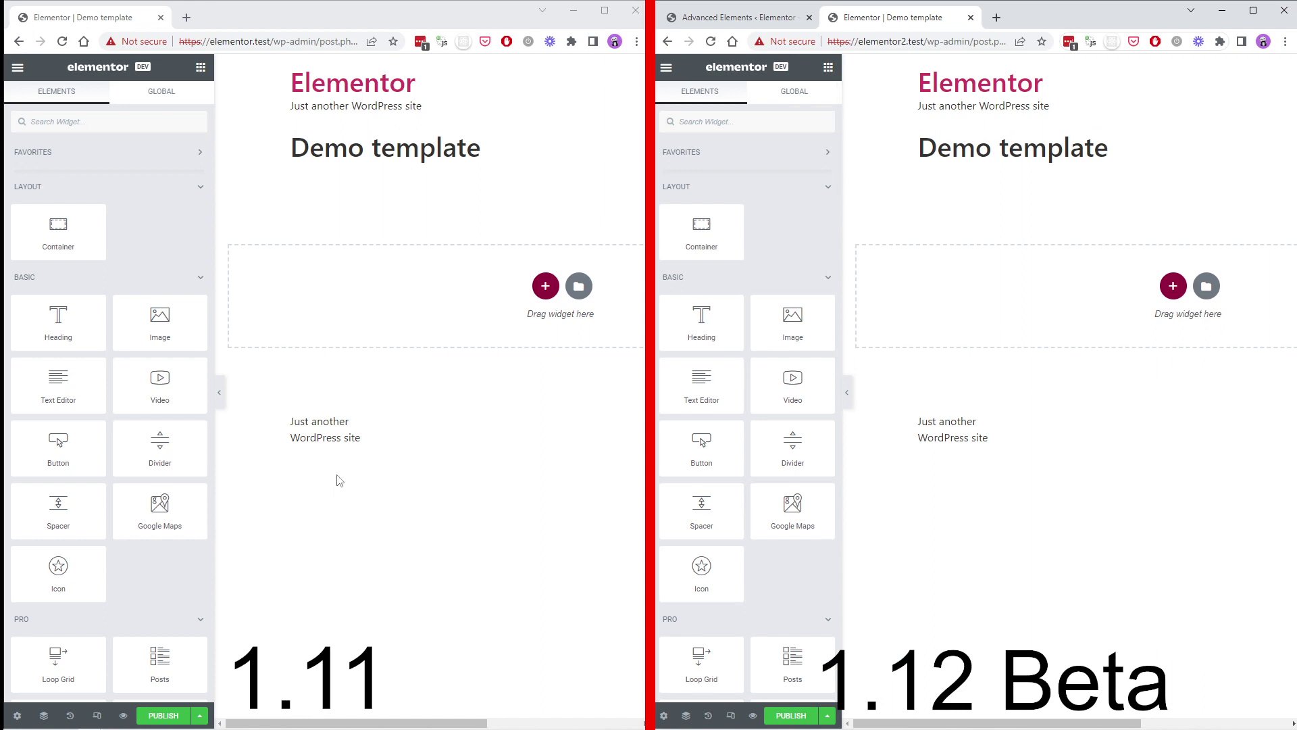
{"action": "left_click", "coordinate": [545, 286]}
{"action": "left_click", "coordinate": [361, 327]}
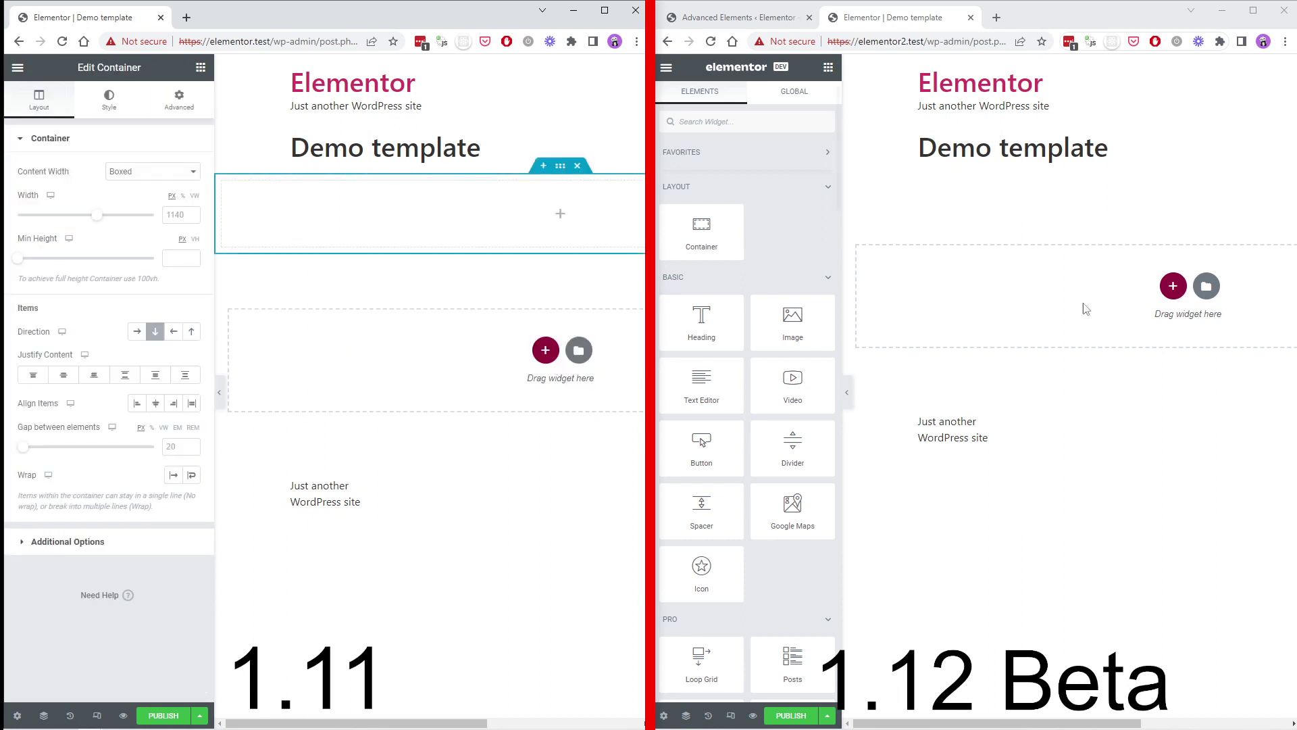
{"action": "left_click", "coordinate": [1173, 285]}
{"action": "left_click", "coordinate": [1013, 321]}
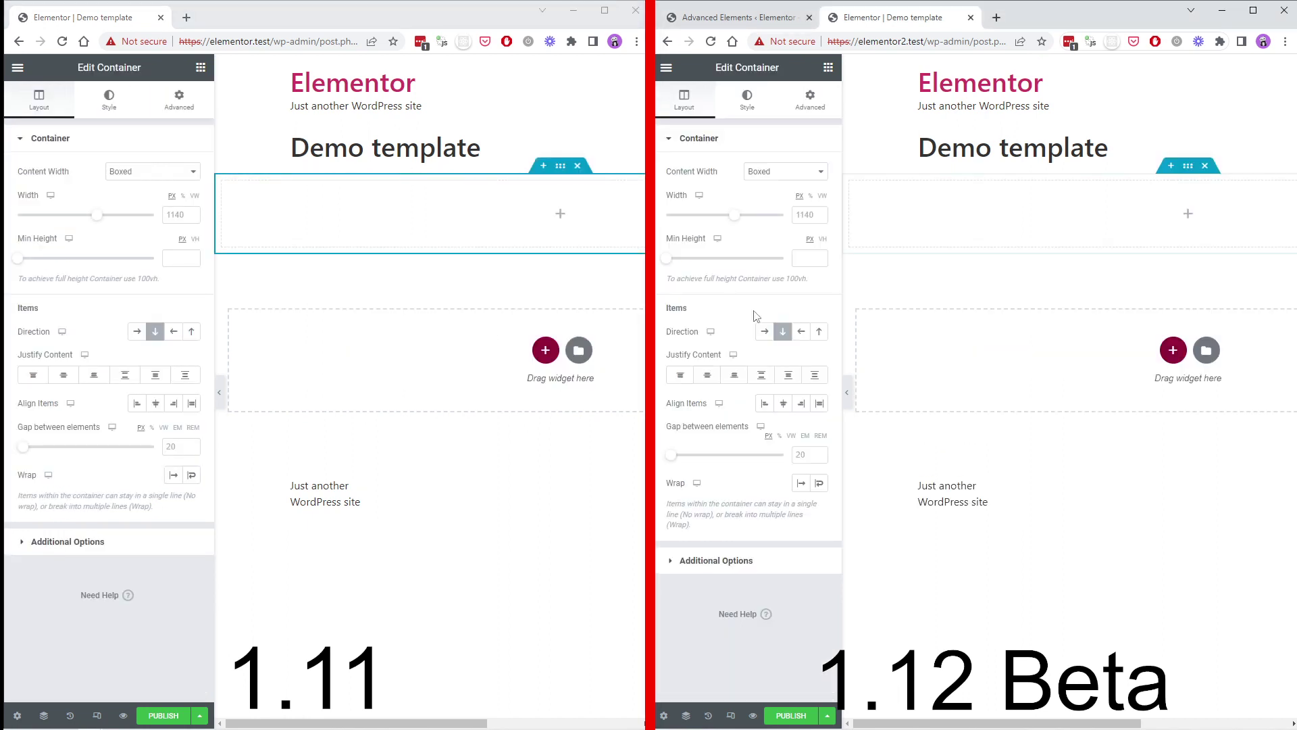
Step: Drop a Heading widget into the new container on both templates
{"action": "left_click", "coordinate": [826, 69]}
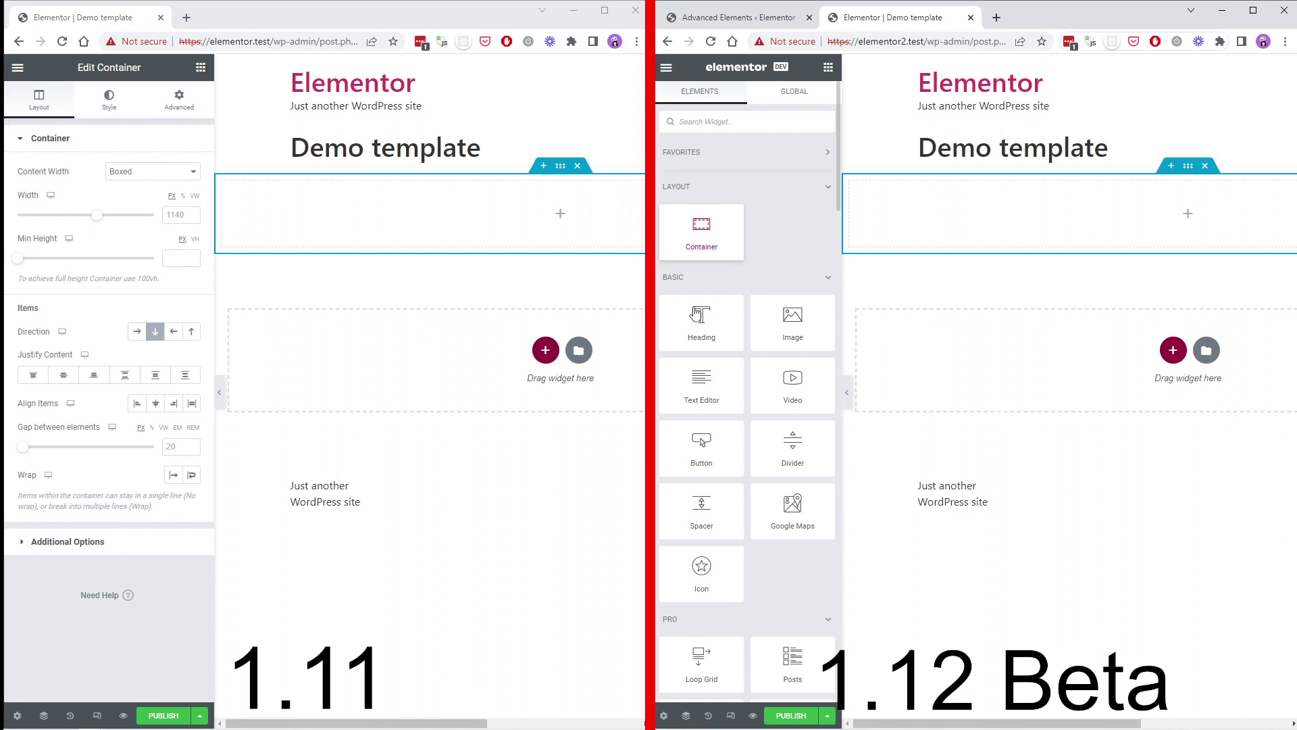
{"action": "left_click_drag", "start_coordinate": [702, 323], "coordinate": [877, 214]}
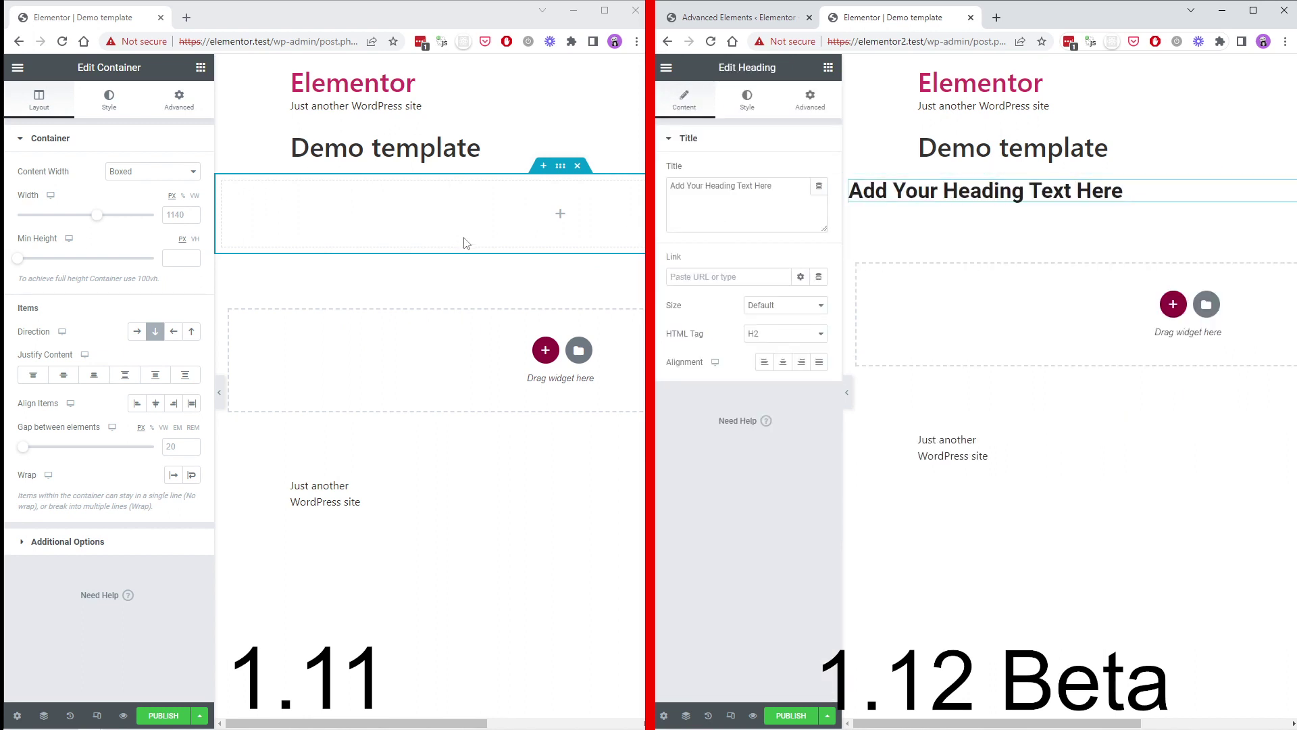
{"action": "left_click", "coordinate": [201, 67]}
{"action": "left_click_drag", "start_coordinate": [57, 317], "coordinate": [368, 210]}
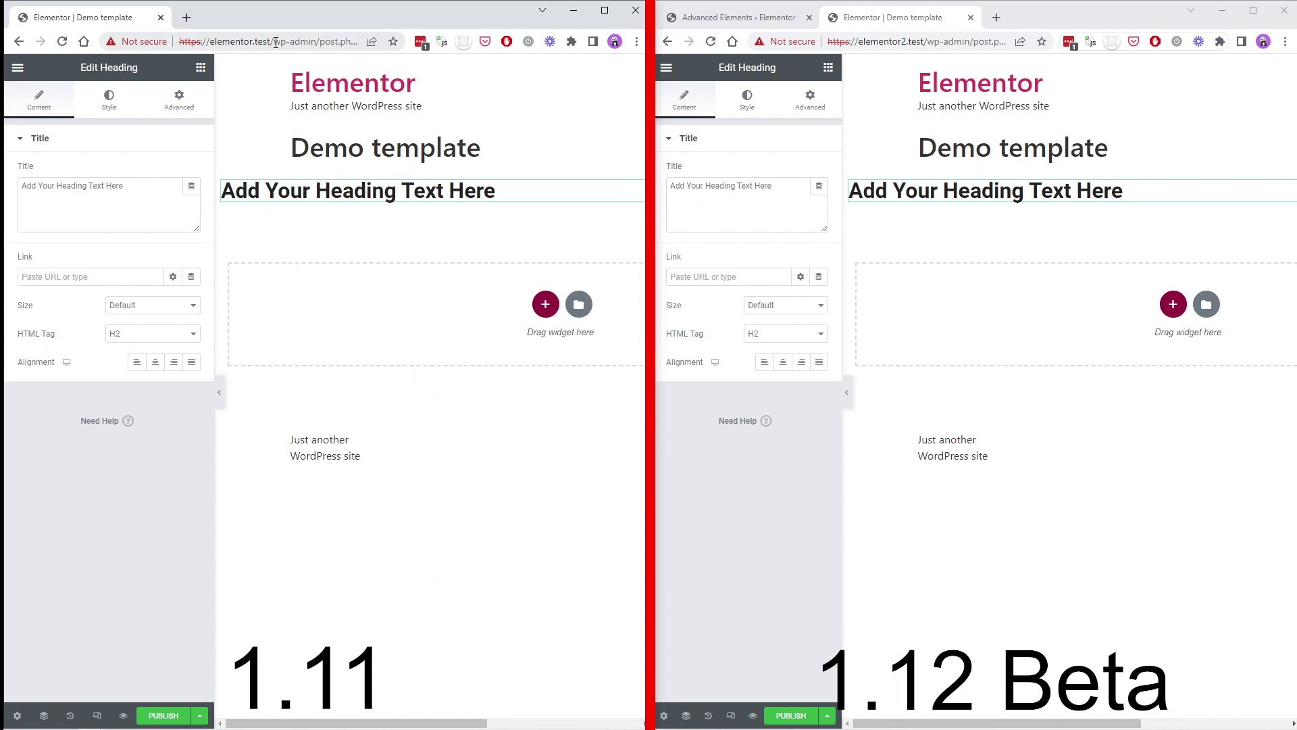
{"action": "left_click_drag", "start_coordinate": [275, 42], "coordinate": [167, 43]}
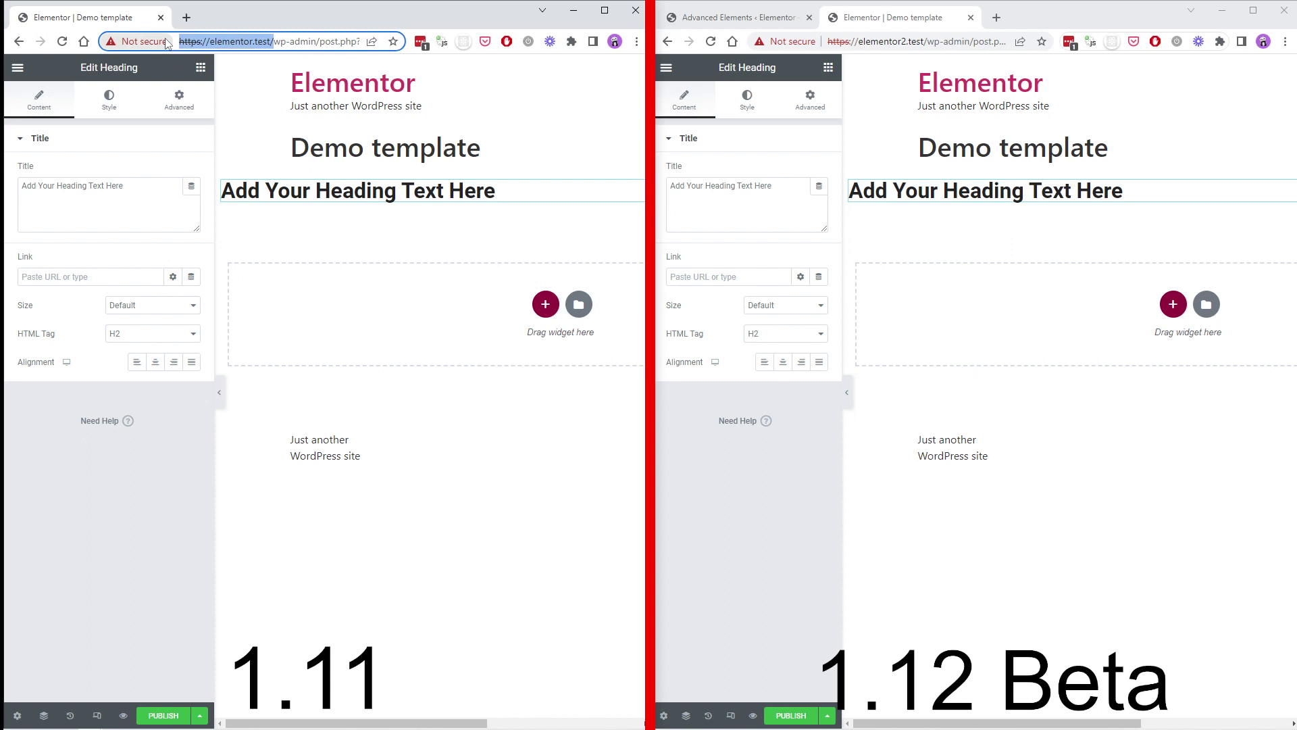
Step: Load the copied 1.11 site address in a new browser tab
{"action": "key", "text": "ctrl+c"}
{"action": "key", "text": "ctrl+t"}
{"action": "key", "text": "ctrl+v"}
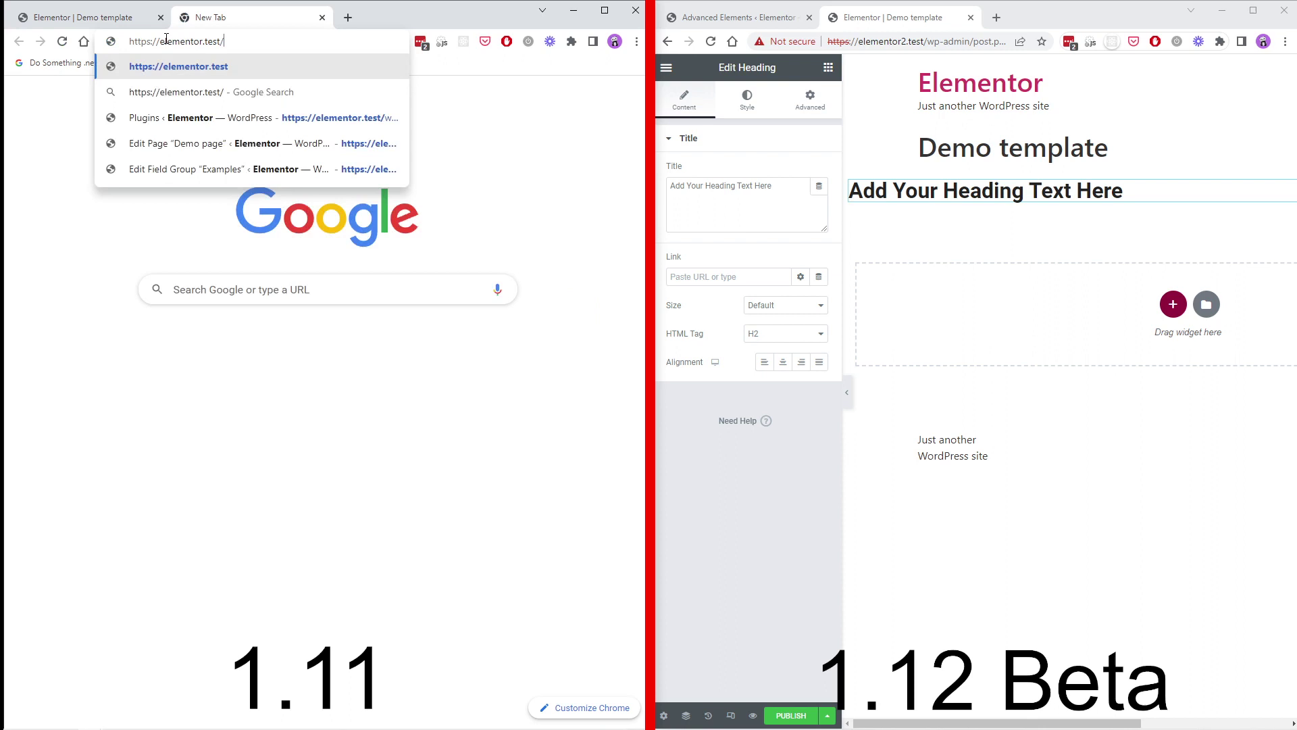
{"action": "key", "text": "Return"}
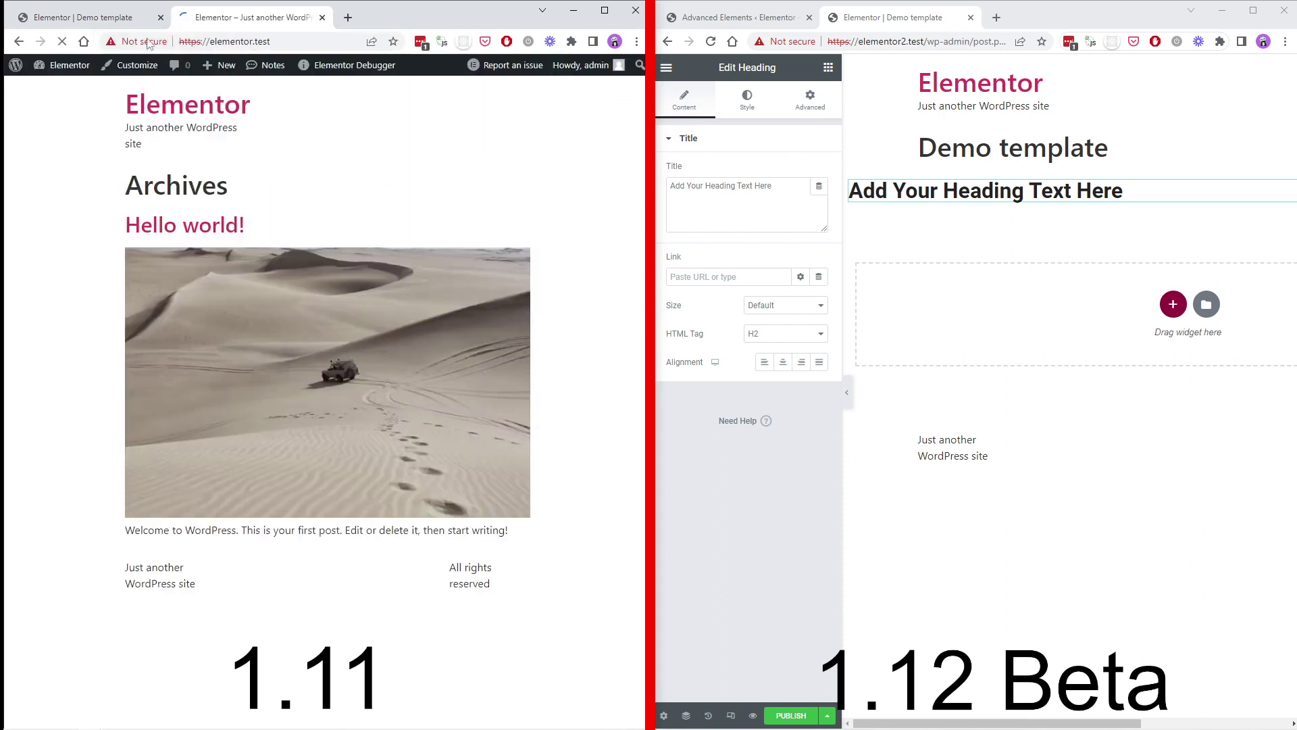
Step: From the admin's All Pages list, open Demo page for editing and review its empty Examples fields
{"action": "mouse_move", "coordinate": [57, 65]}
{"action": "left_click", "coordinate": [56, 94]}
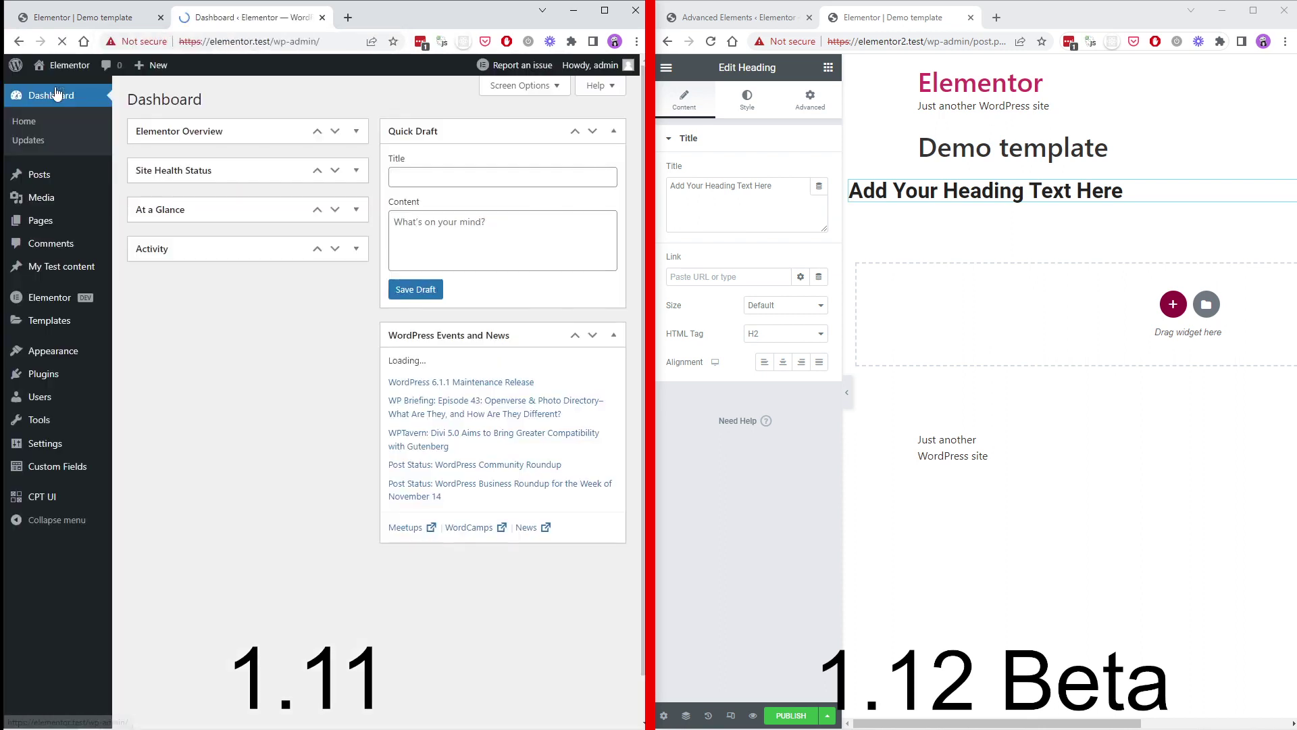
{"action": "mouse_move", "coordinate": [40, 221]}
{"action": "left_click", "coordinate": [163, 226]}
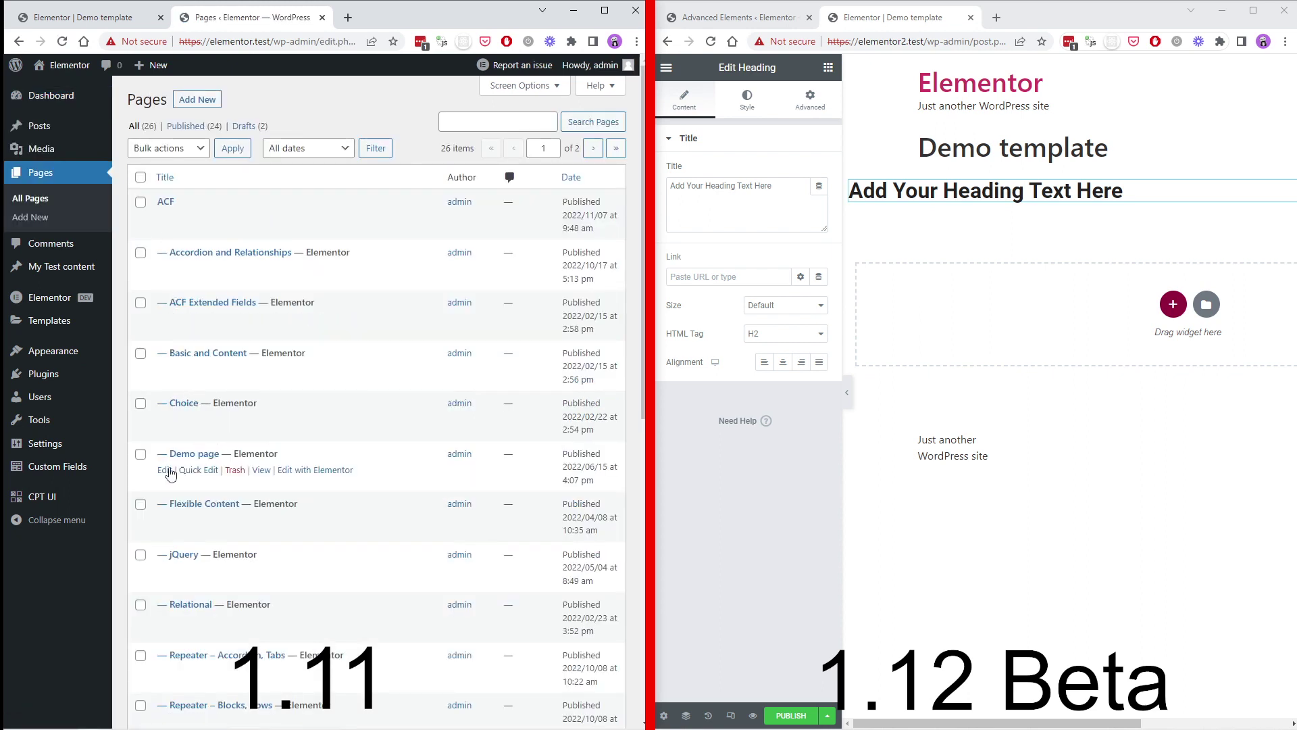
{"action": "left_click", "coordinate": [164, 472]}
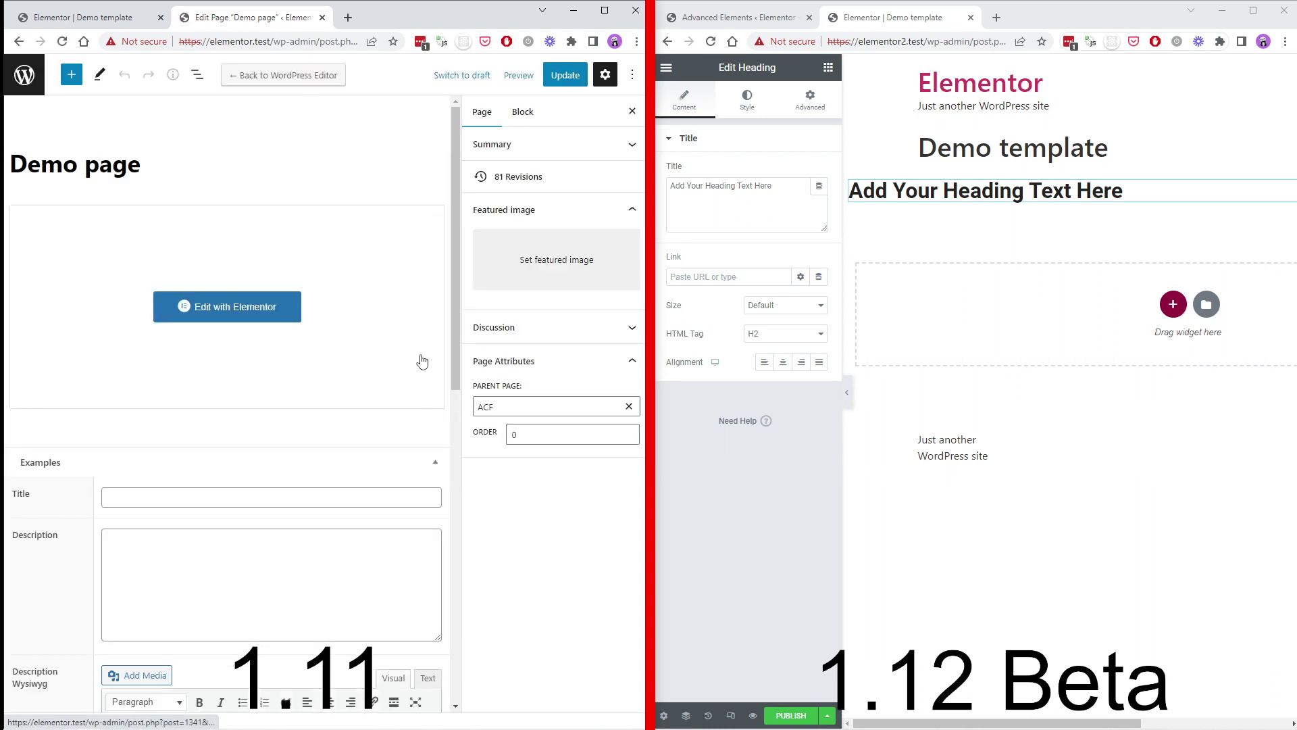
{"action": "scroll", "coordinate": [422, 361], "scroll_direction": "down", "scroll_amount": 5}
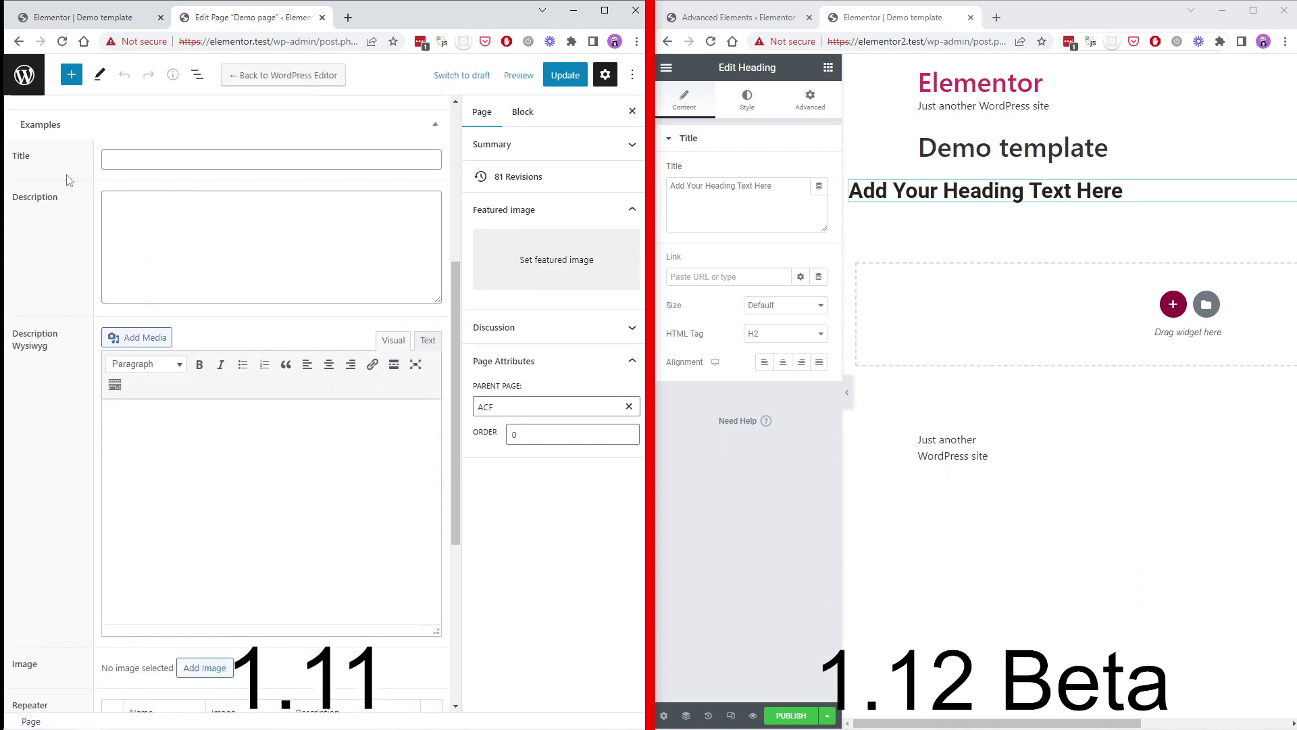
{"action": "scroll", "coordinate": [61, 433], "scroll_direction": "down", "scroll_amount": 5}
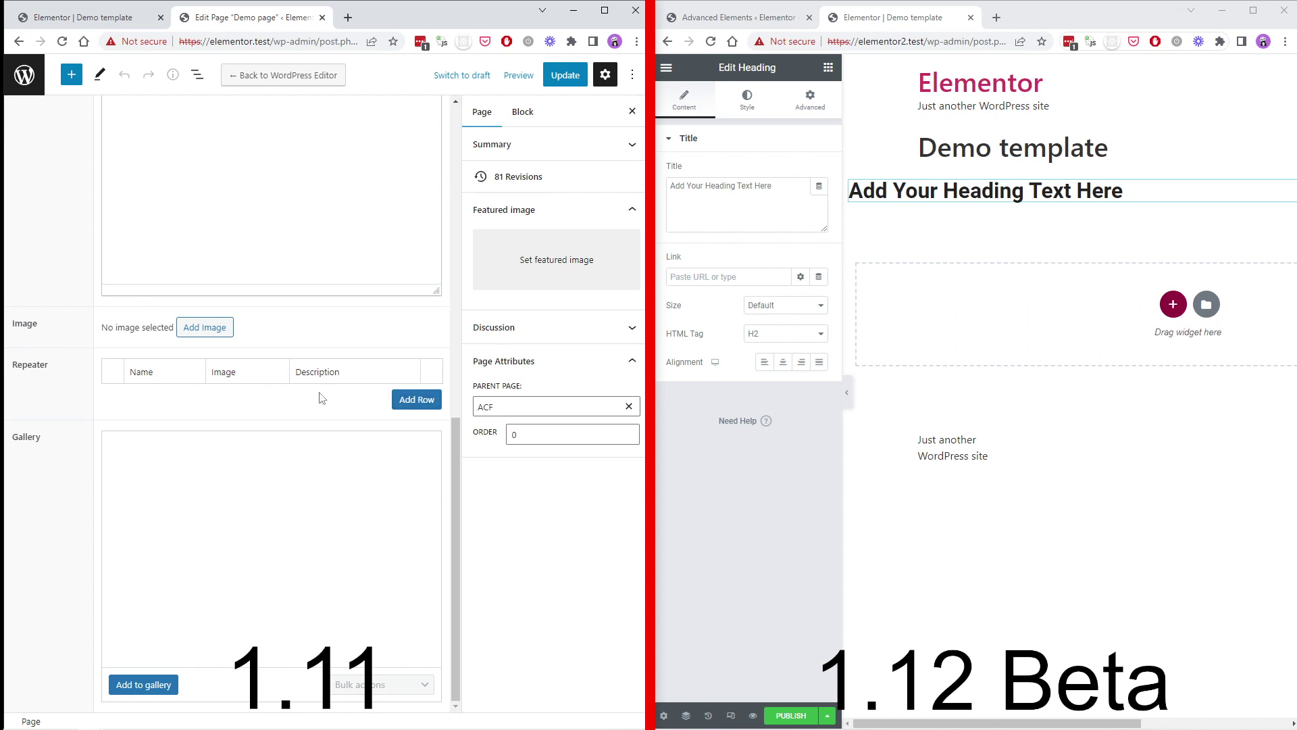
{"action": "scroll", "coordinate": [223, 253], "scroll_direction": "up", "scroll_amount": 5}
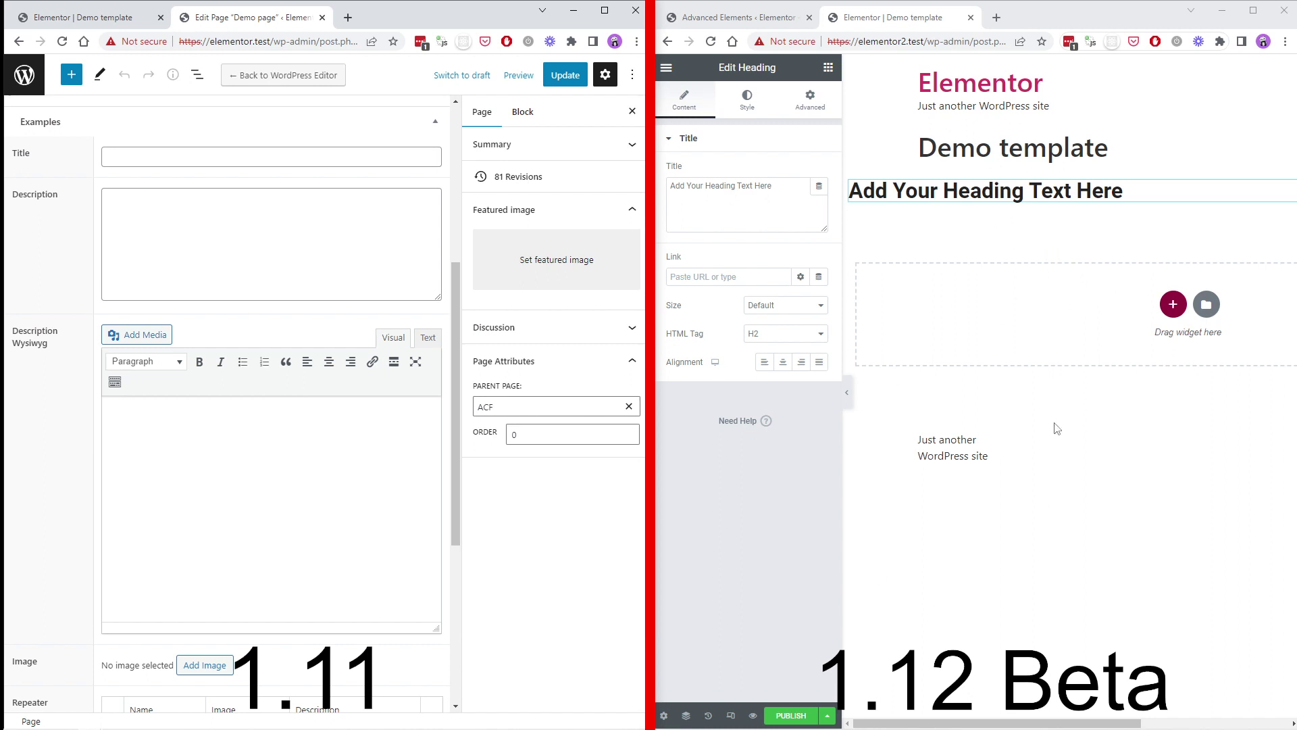
Step: Set the Demo template's preview dynamic content to Page > Demo page and apply the preview
{"action": "left_click", "coordinate": [102, 26]}
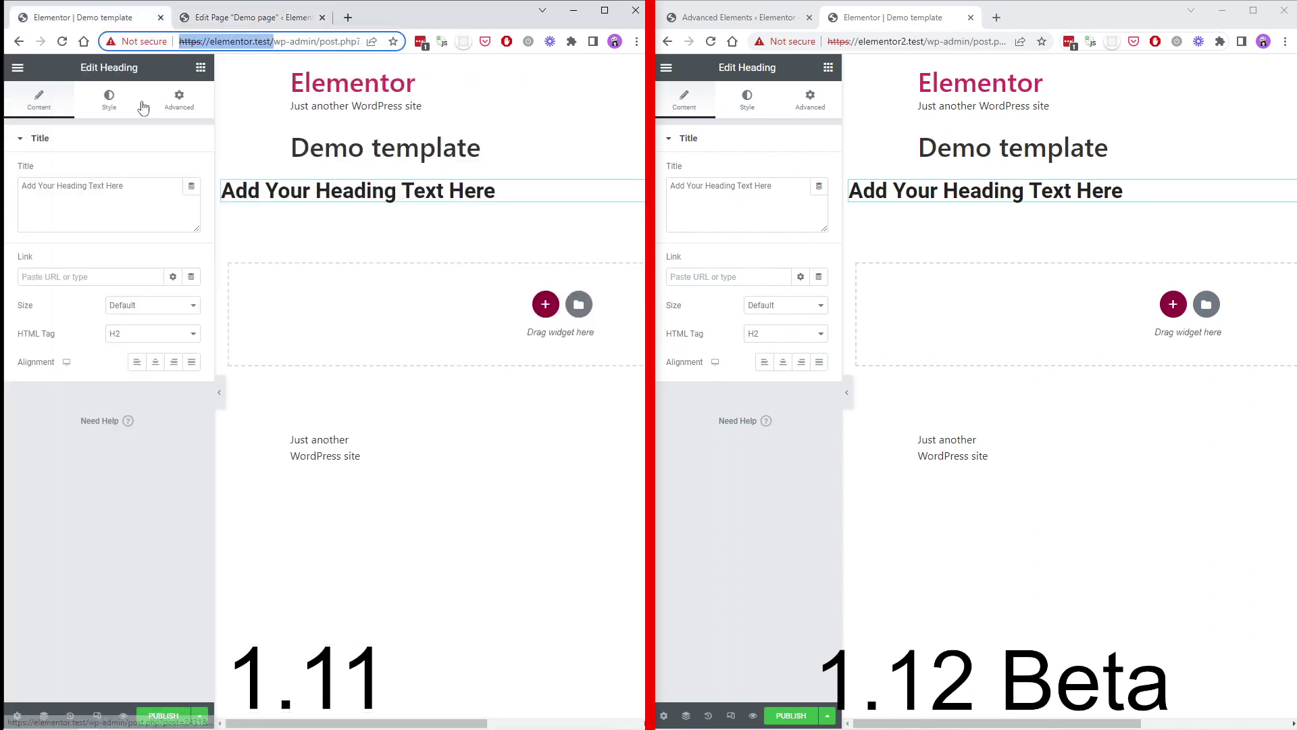
{"action": "left_click", "coordinate": [18, 717]}
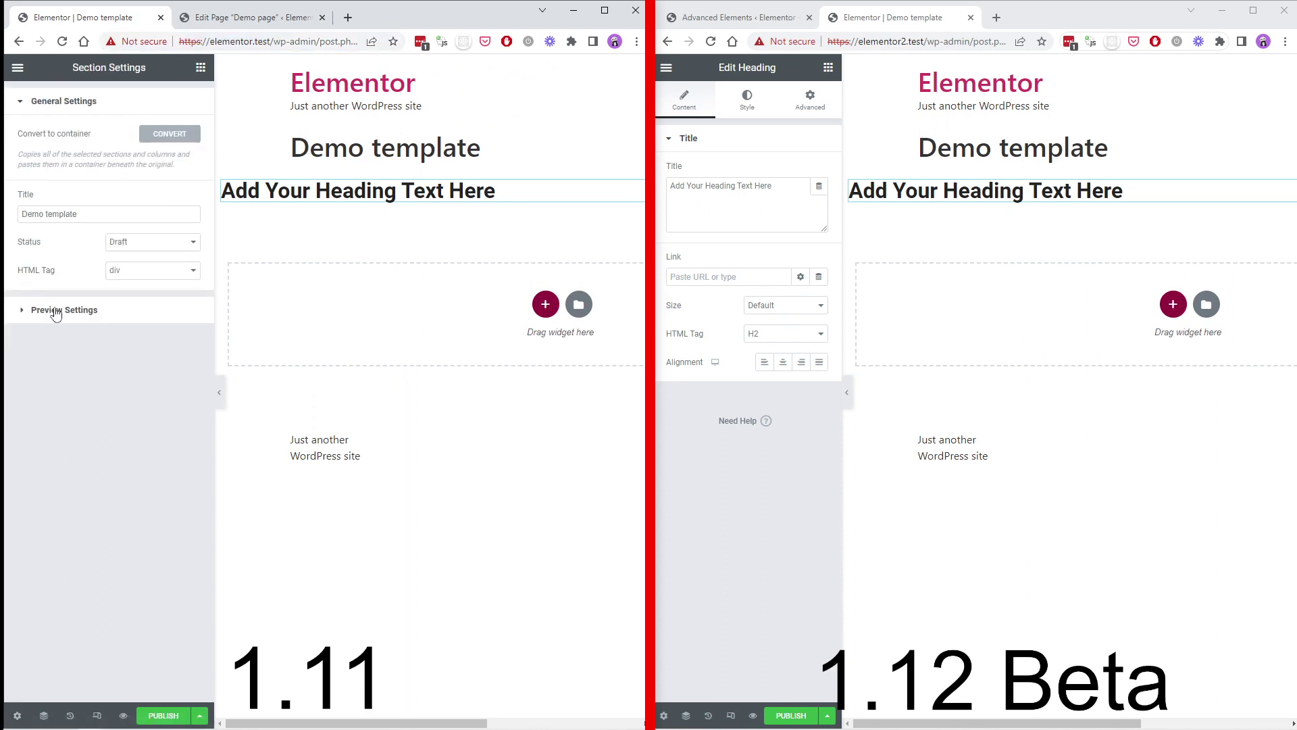
{"action": "left_click", "coordinate": [56, 313]}
{"action": "left_click", "coordinate": [58, 184]}
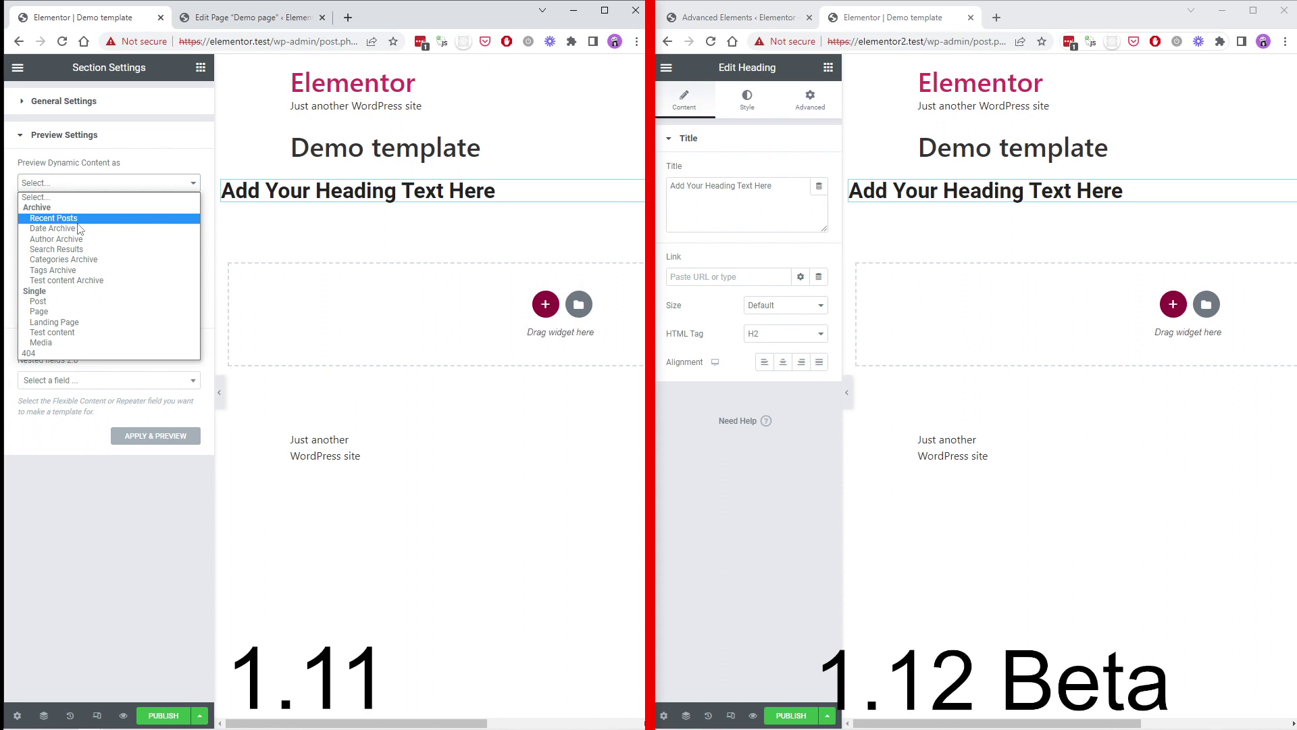
{"action": "left_click", "coordinate": [68, 311]}
{"action": "left_click", "coordinate": [75, 218]}
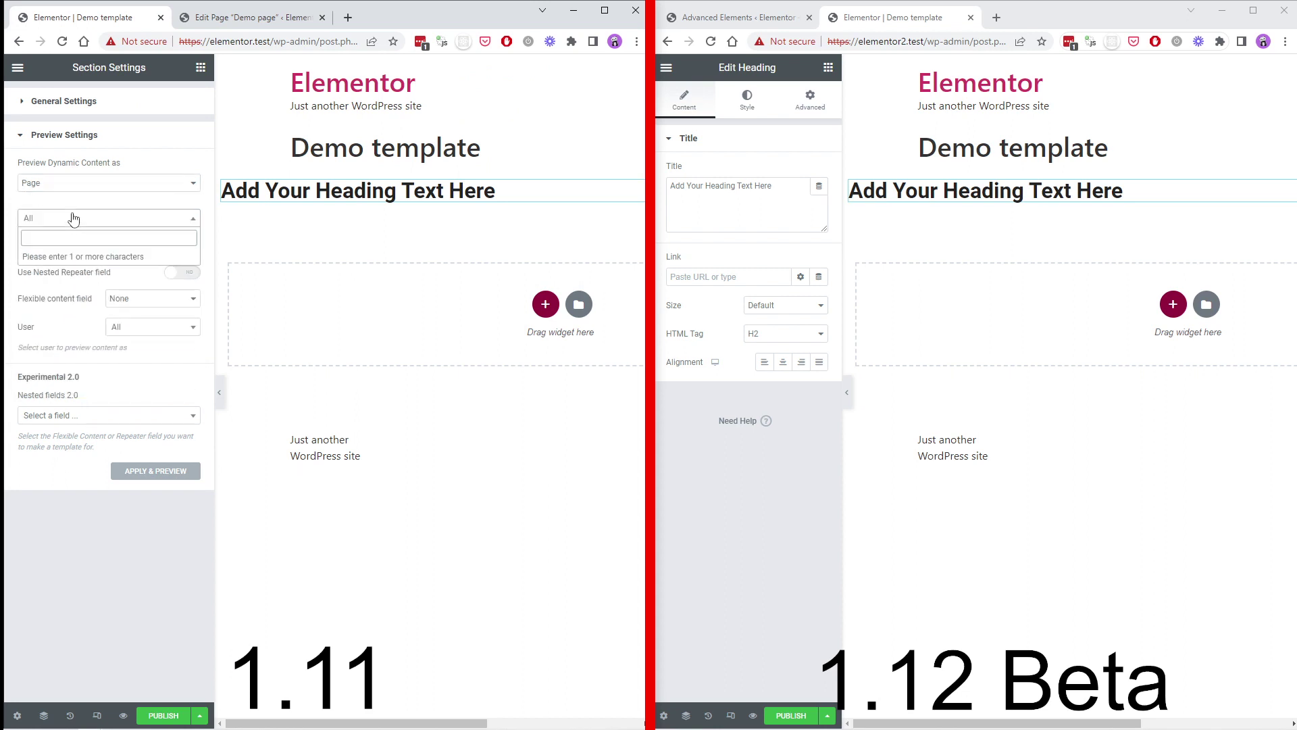
{"action": "type", "text": "de"}
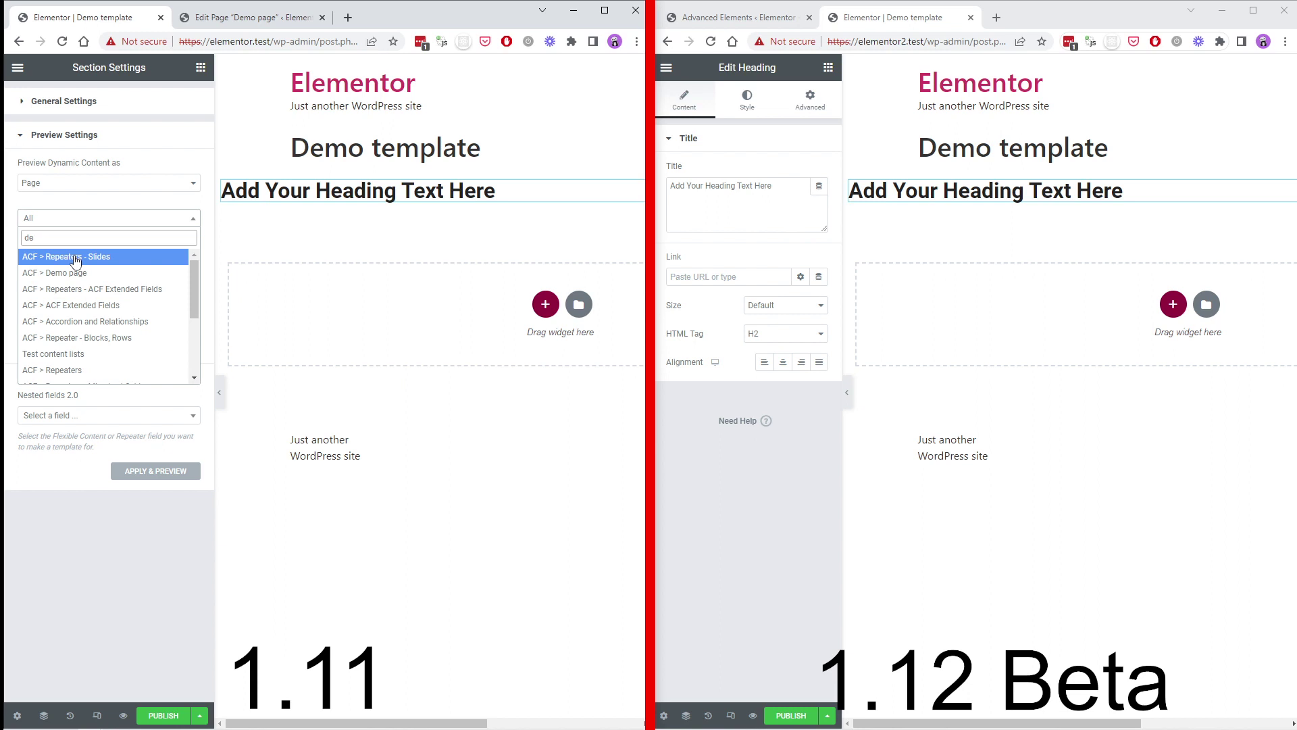
{"action": "left_click", "coordinate": [66, 273]}
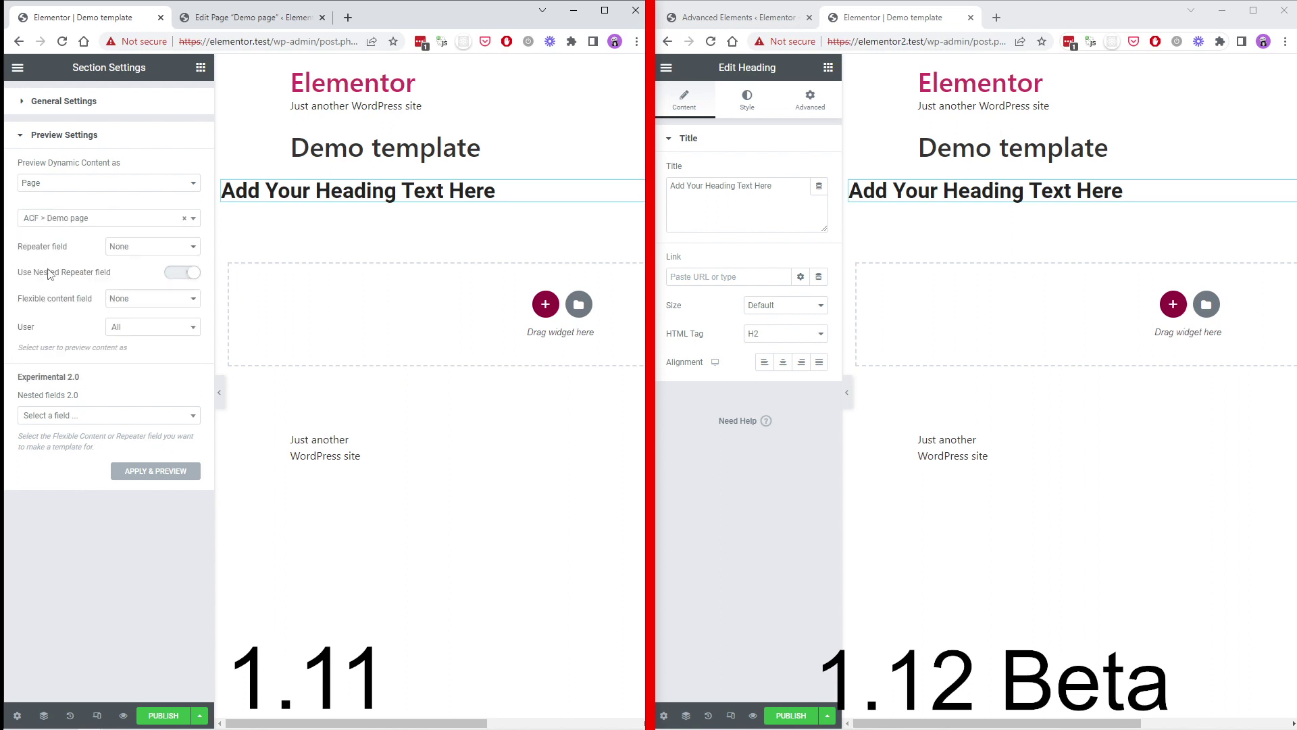
{"action": "left_click", "coordinate": [183, 473]}
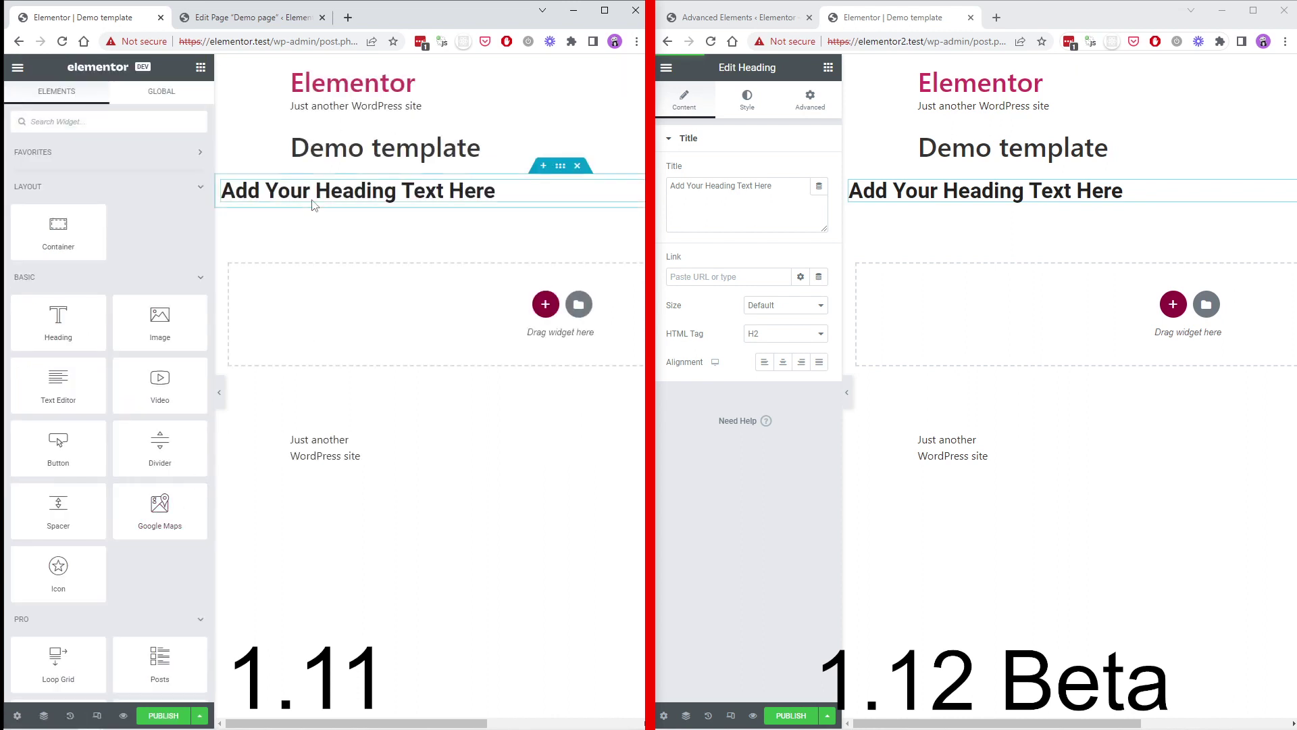
Step: Bind the empty heading to the ACF Repeater Text dynamic tag, leaving the field unset
{"action": "left_click", "coordinate": [312, 202]}
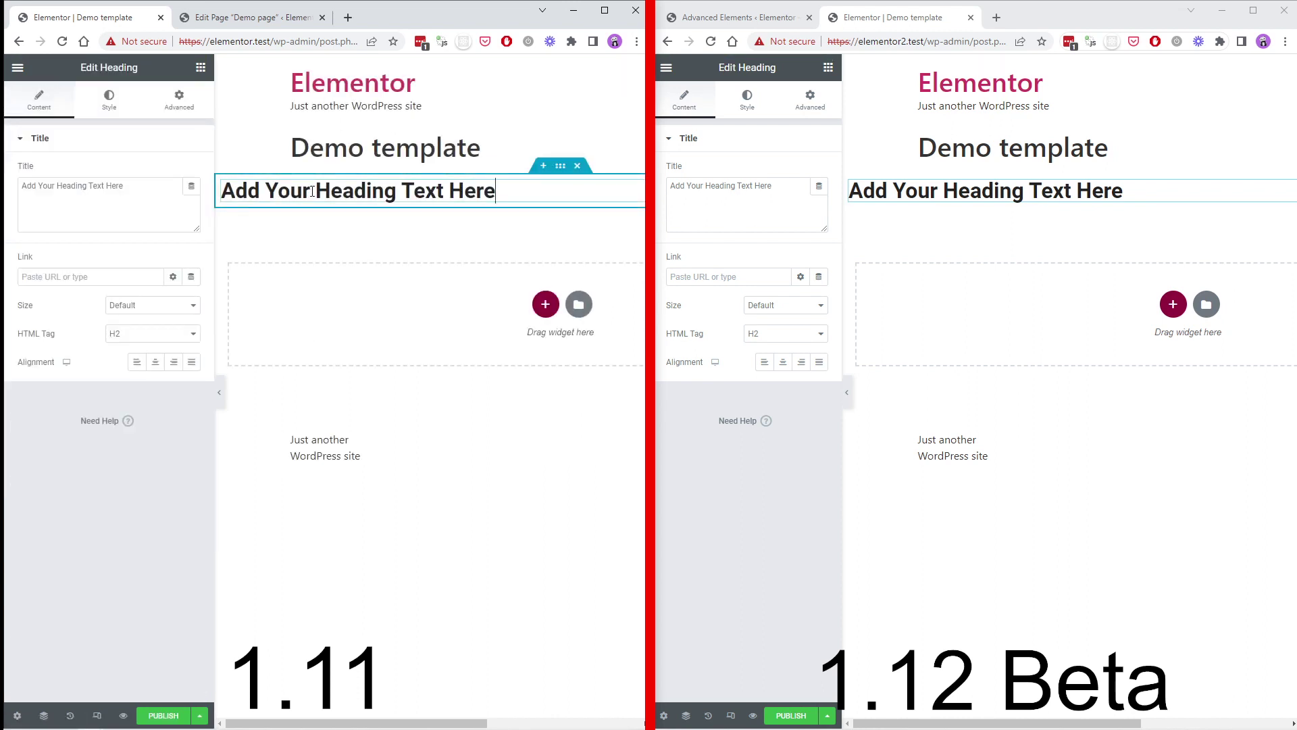
{"action": "left_click", "coordinate": [192, 189]}
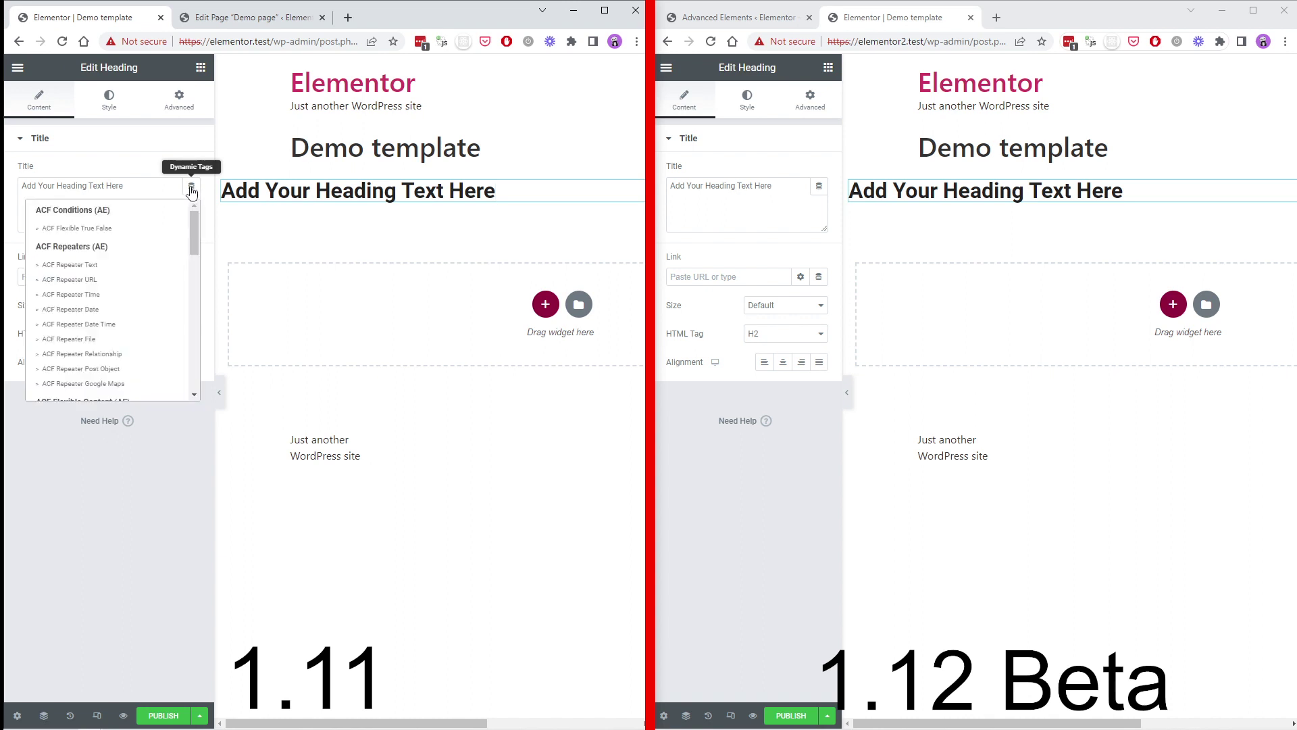
{"action": "left_click", "coordinate": [116, 267]}
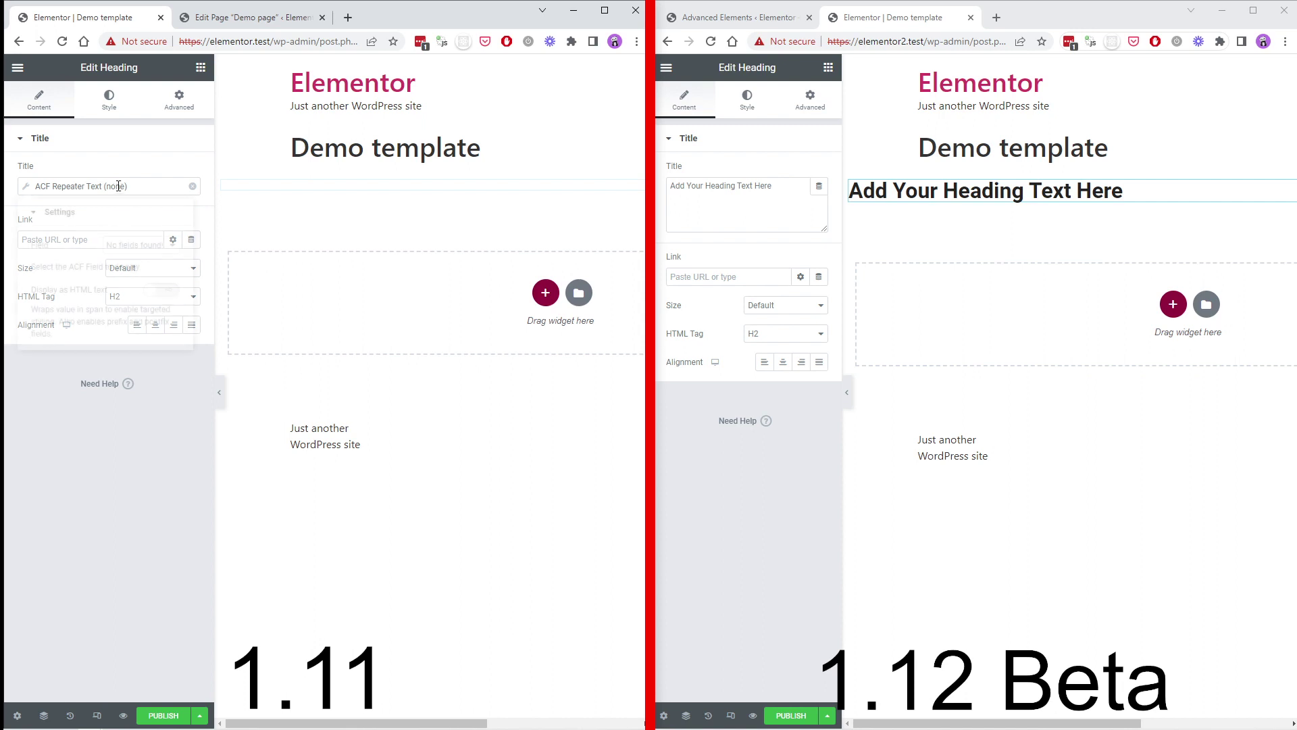
{"action": "left_click", "coordinate": [120, 187]}
{"action": "left_click", "coordinate": [128, 247]}
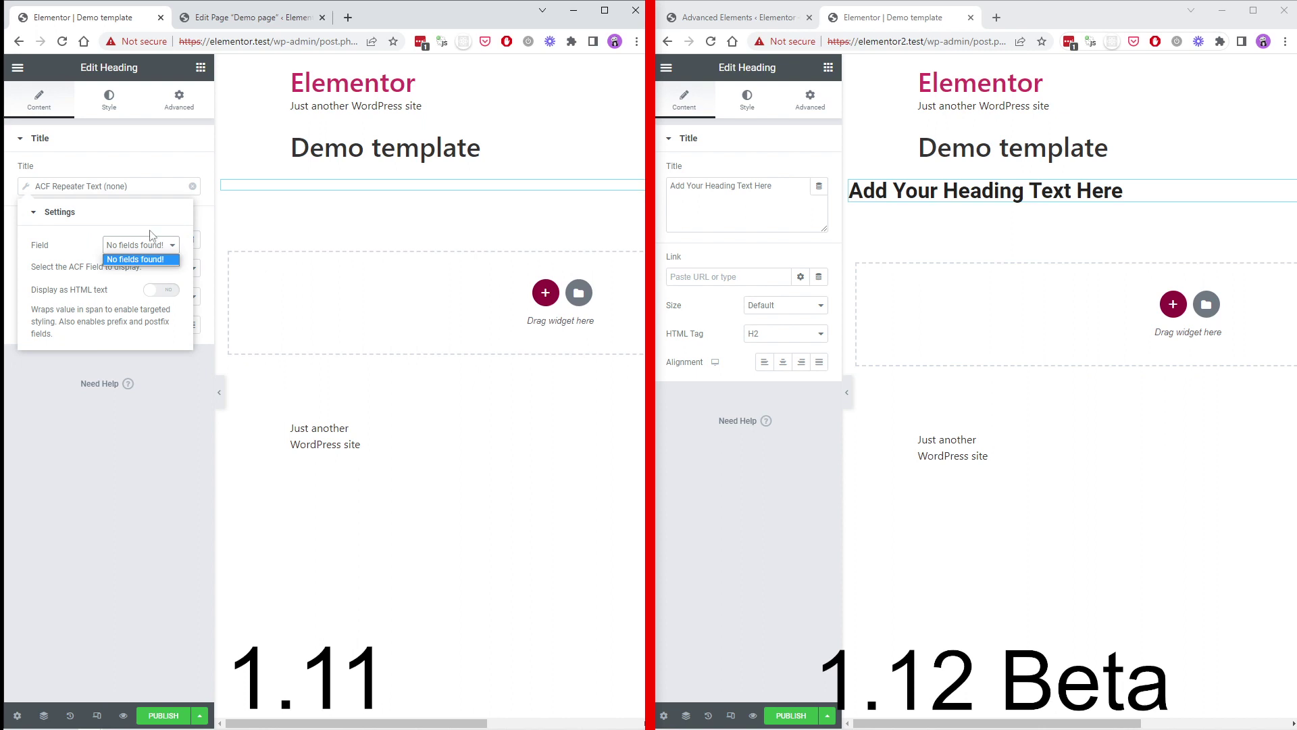
{"action": "left_click", "coordinate": [168, 403]}
{"action": "left_click", "coordinate": [168, 404]}
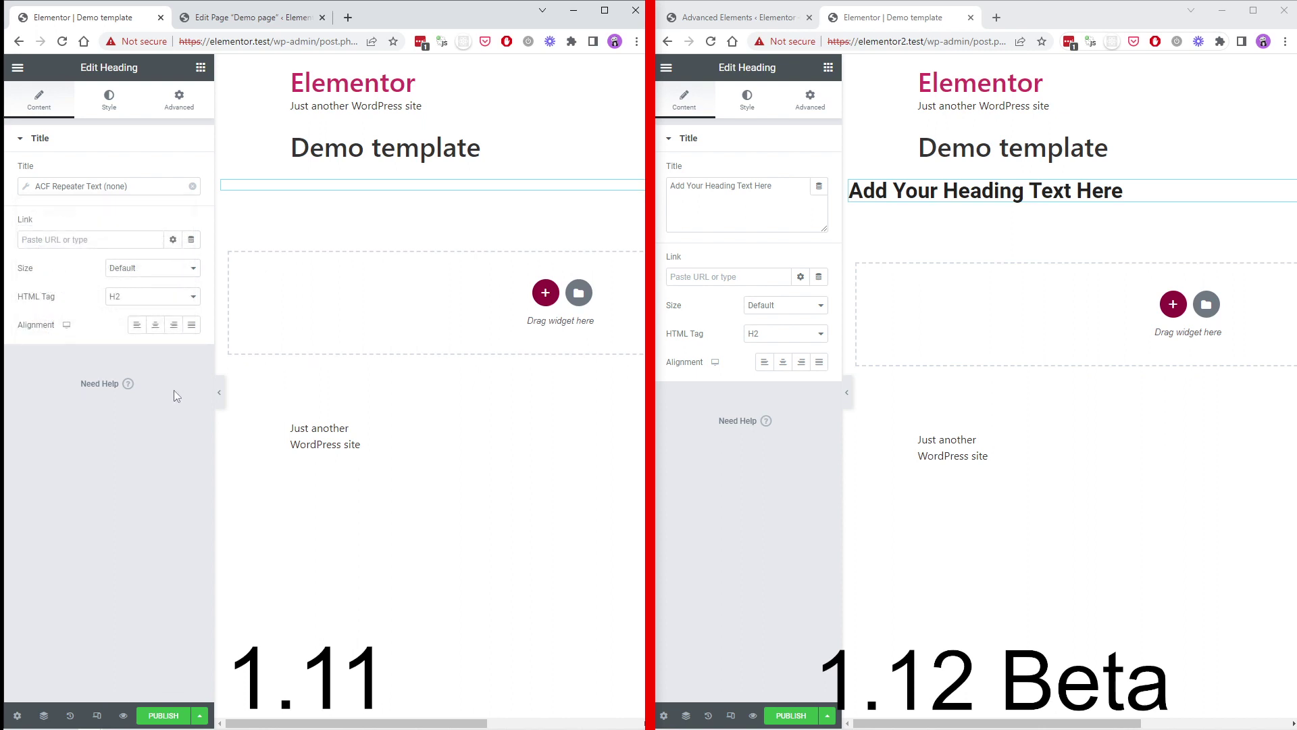
Step: Save the template as a draft and reload the editor
{"action": "left_click", "coordinate": [200, 716]}
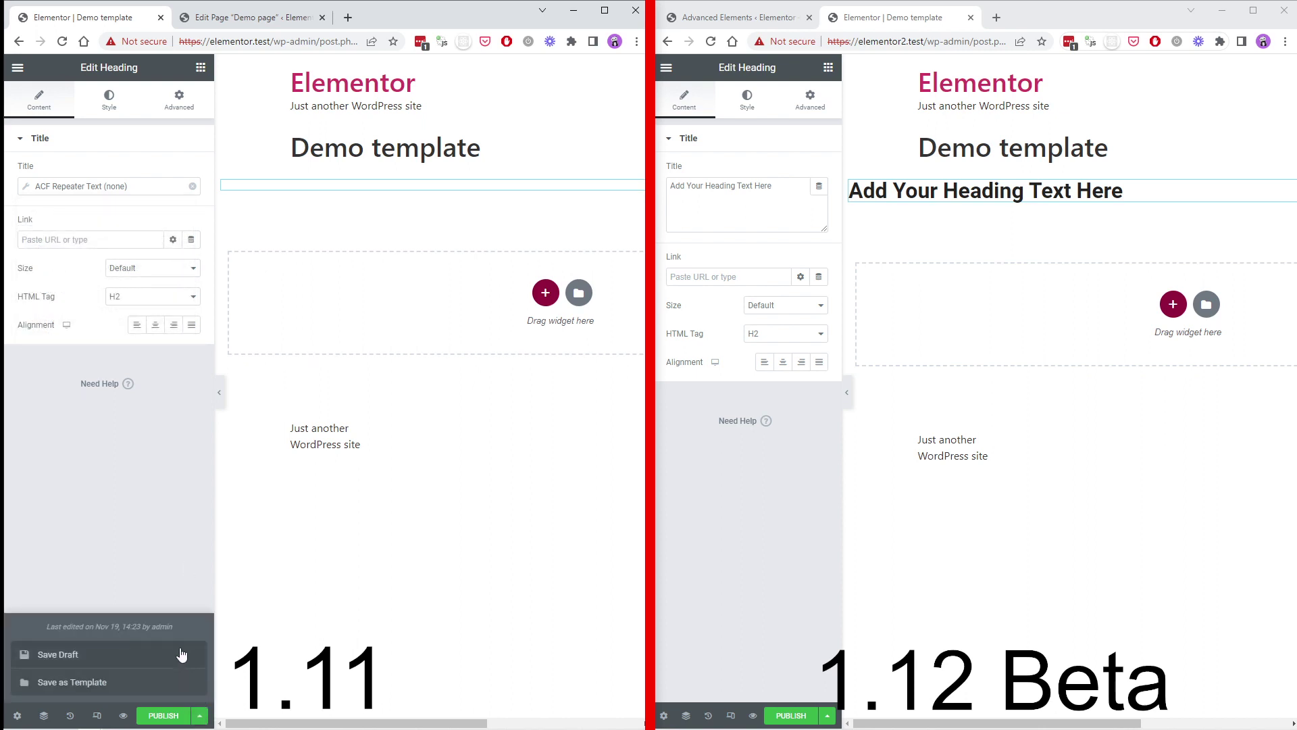
{"action": "left_click", "coordinate": [153, 654]}
{"action": "key", "text": "F5"}
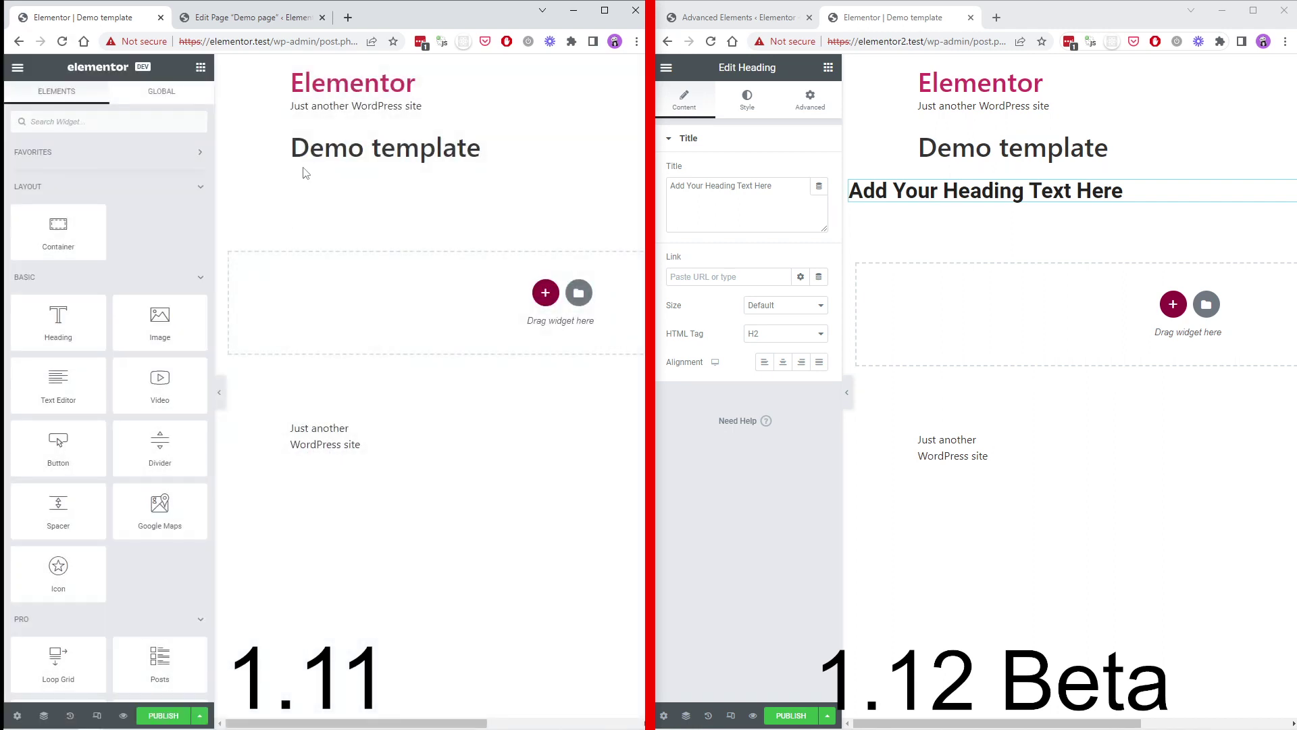
Step: Set the heading's ACF Repeater Text field to Name, so it shows 'No repeater value found.'
{"action": "left_click", "coordinate": [305, 187]}
{"action": "left_click", "coordinate": [140, 185]}
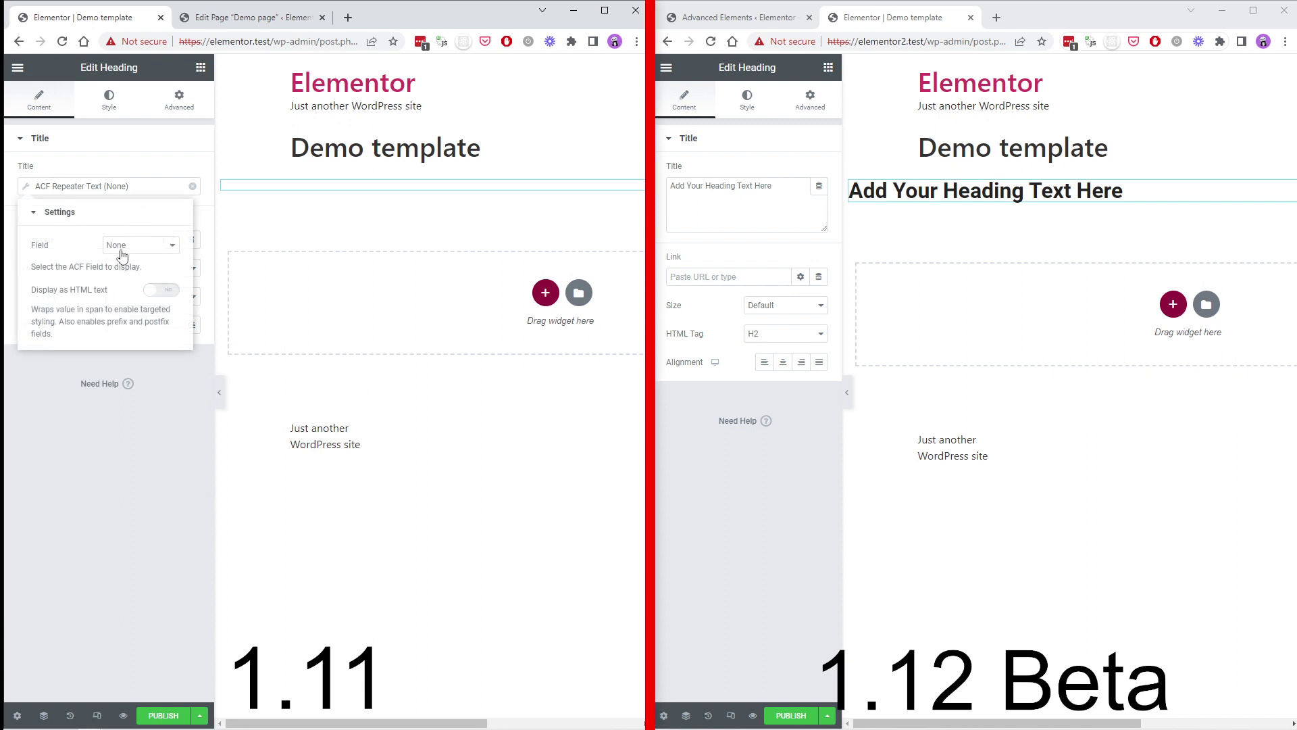
{"action": "left_click", "coordinate": [122, 250]}
{"action": "left_click", "coordinate": [135, 290]}
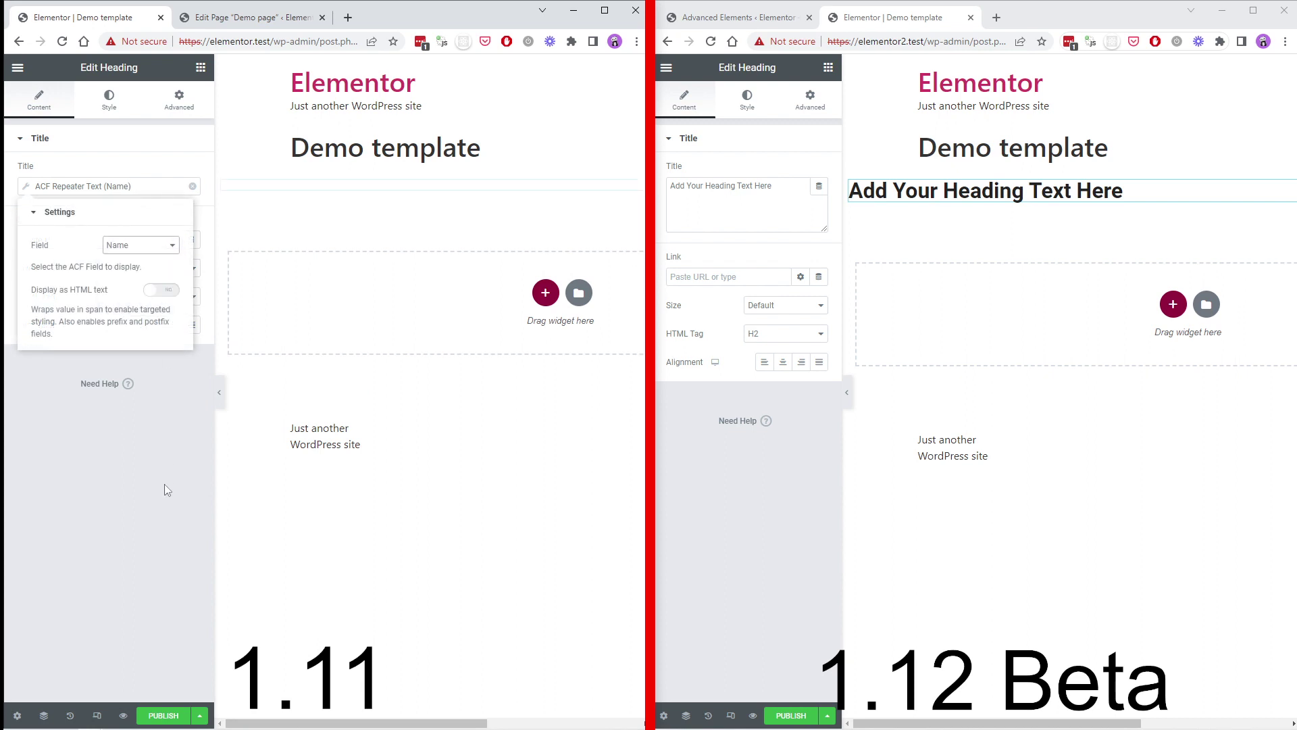
{"action": "left_click", "coordinate": [164, 483]}
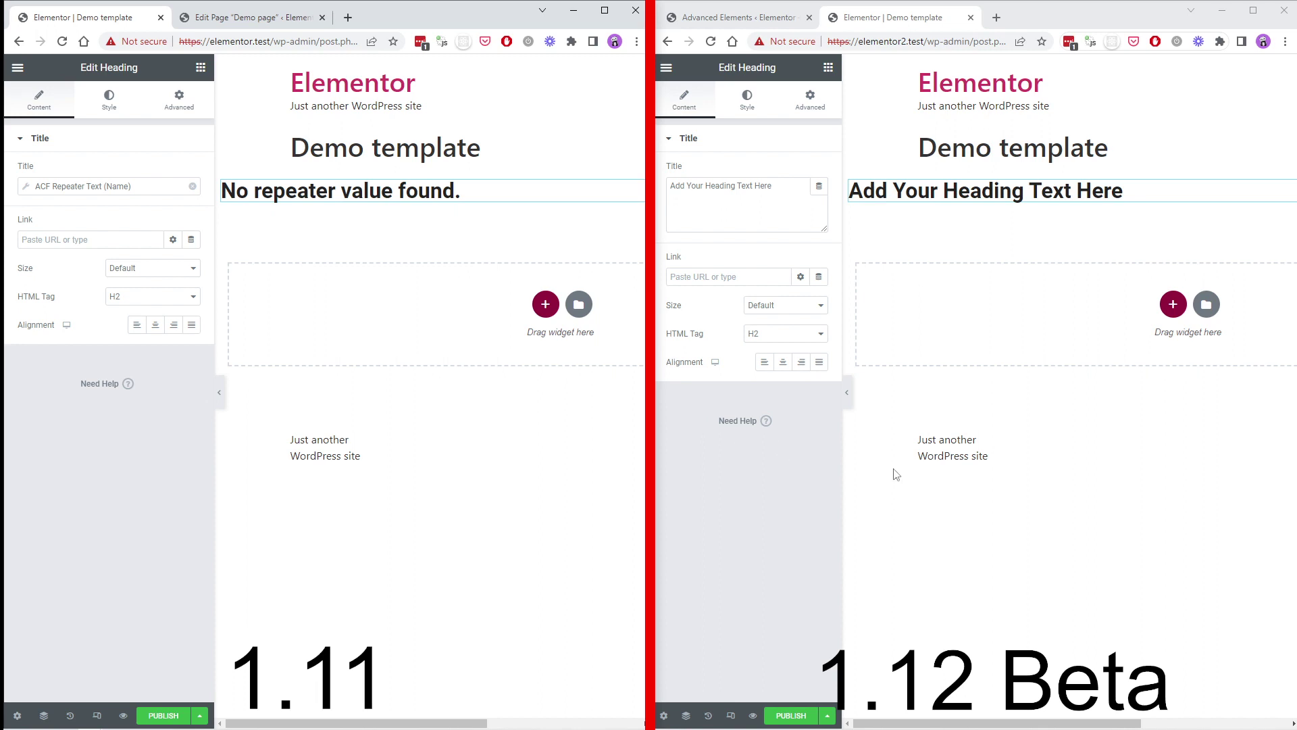
{"action": "left_click", "coordinate": [925, 393]}
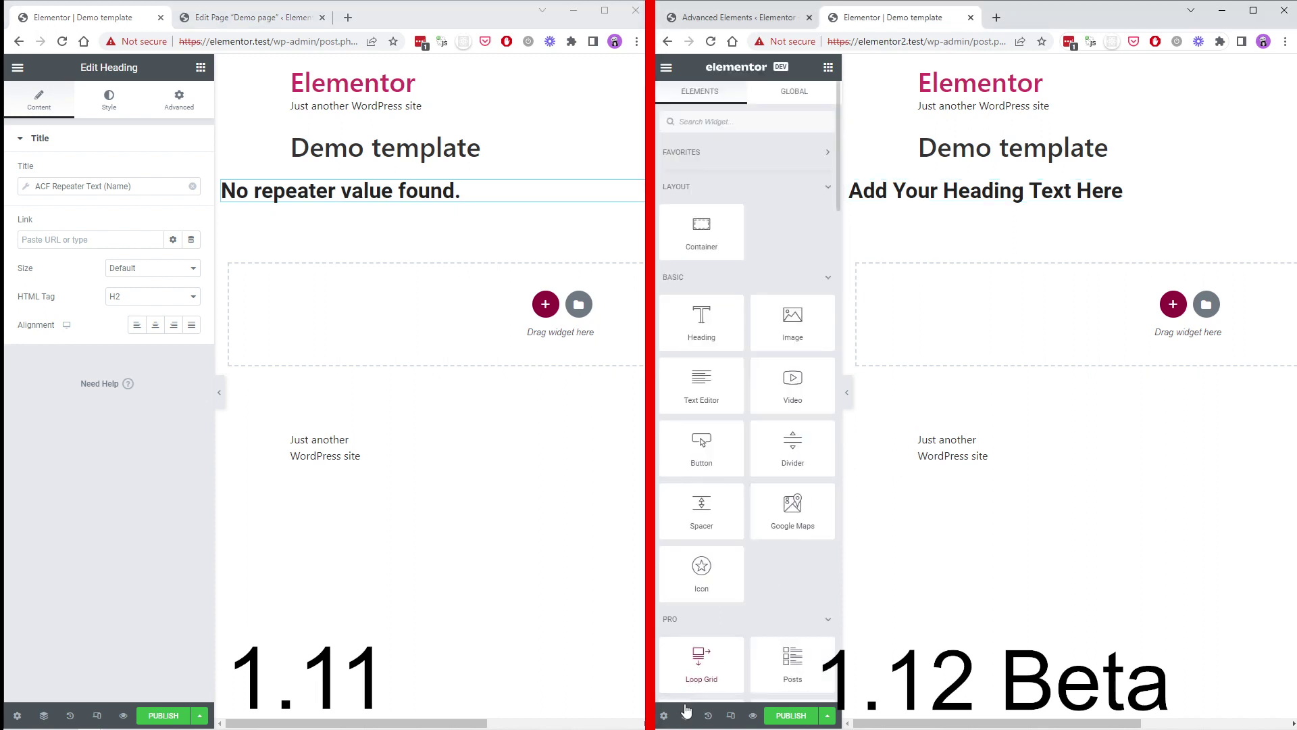
Step: Set the 1.12 Beta template's preview dynamic content to Page > Demo page and apply it
{"action": "left_click", "coordinate": [663, 716]}
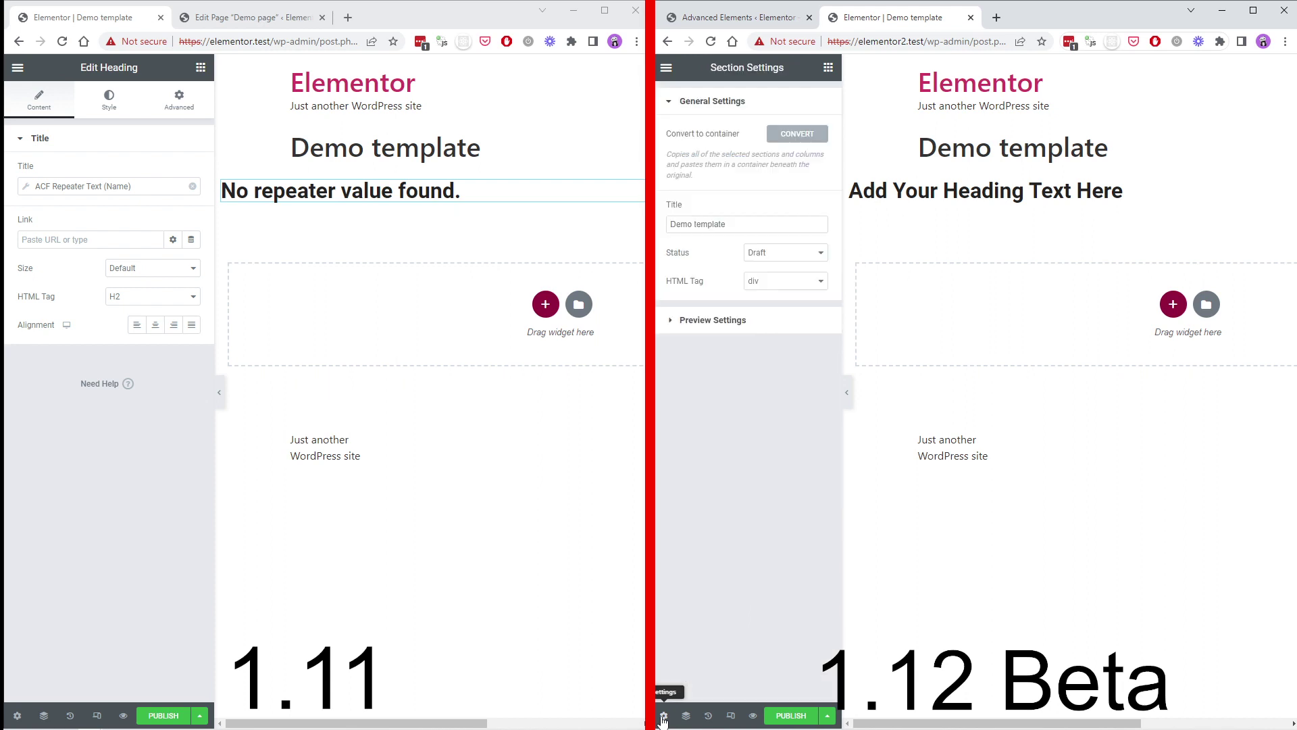
{"action": "left_click", "coordinate": [708, 318]}
{"action": "left_click", "coordinate": [713, 182]}
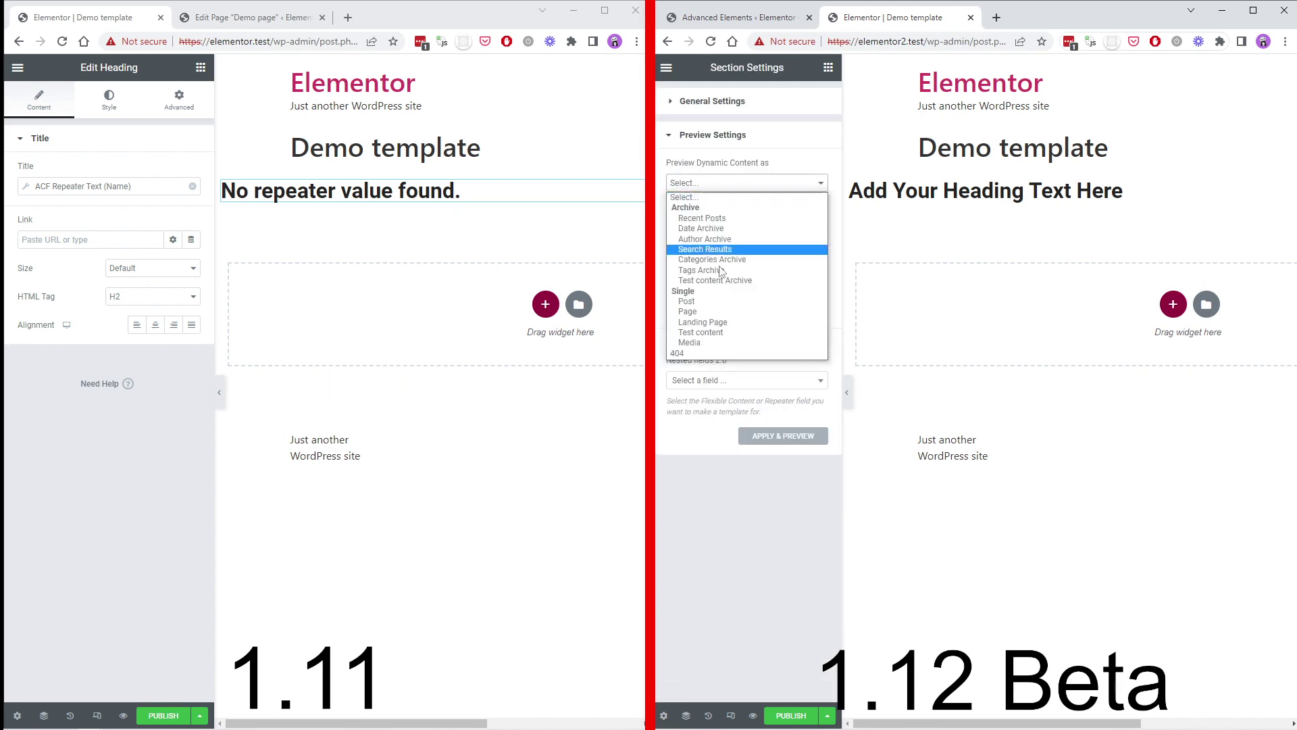
{"action": "left_click", "coordinate": [715, 309]}
{"action": "left_click", "coordinate": [712, 219]}
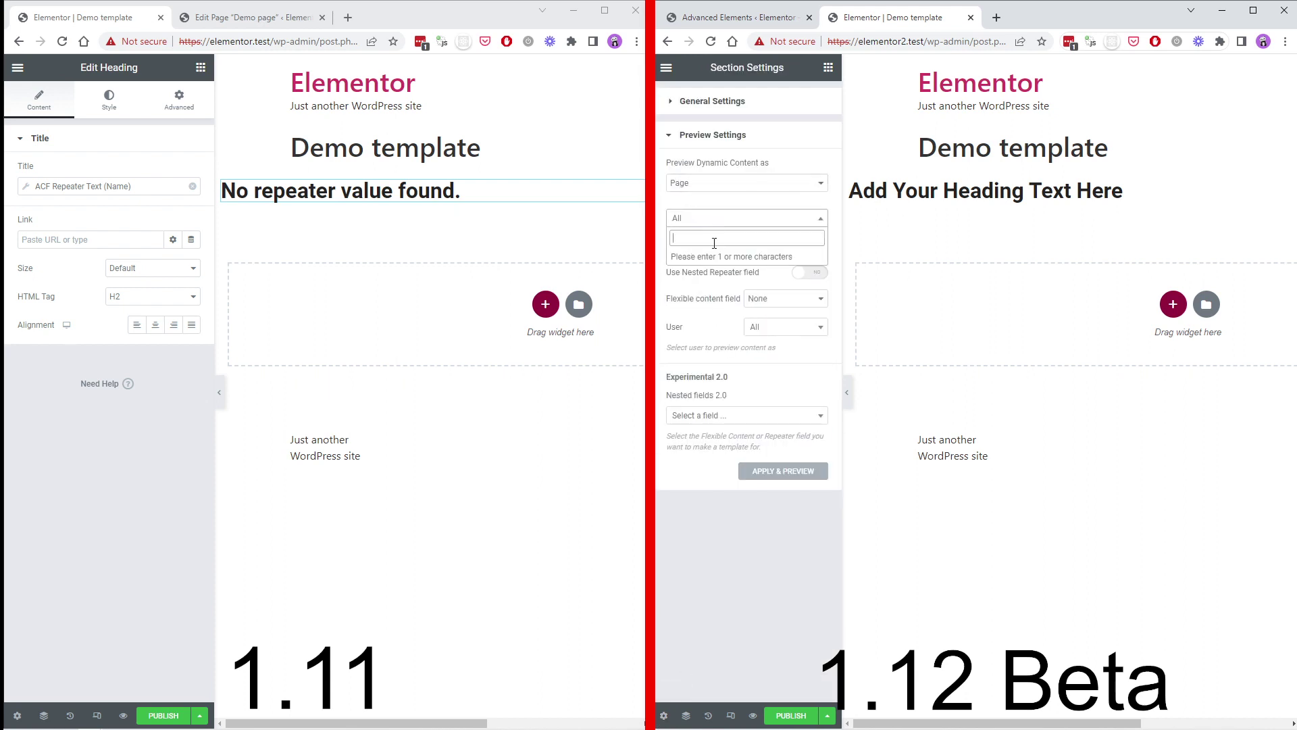
{"action": "type", "text": "de"}
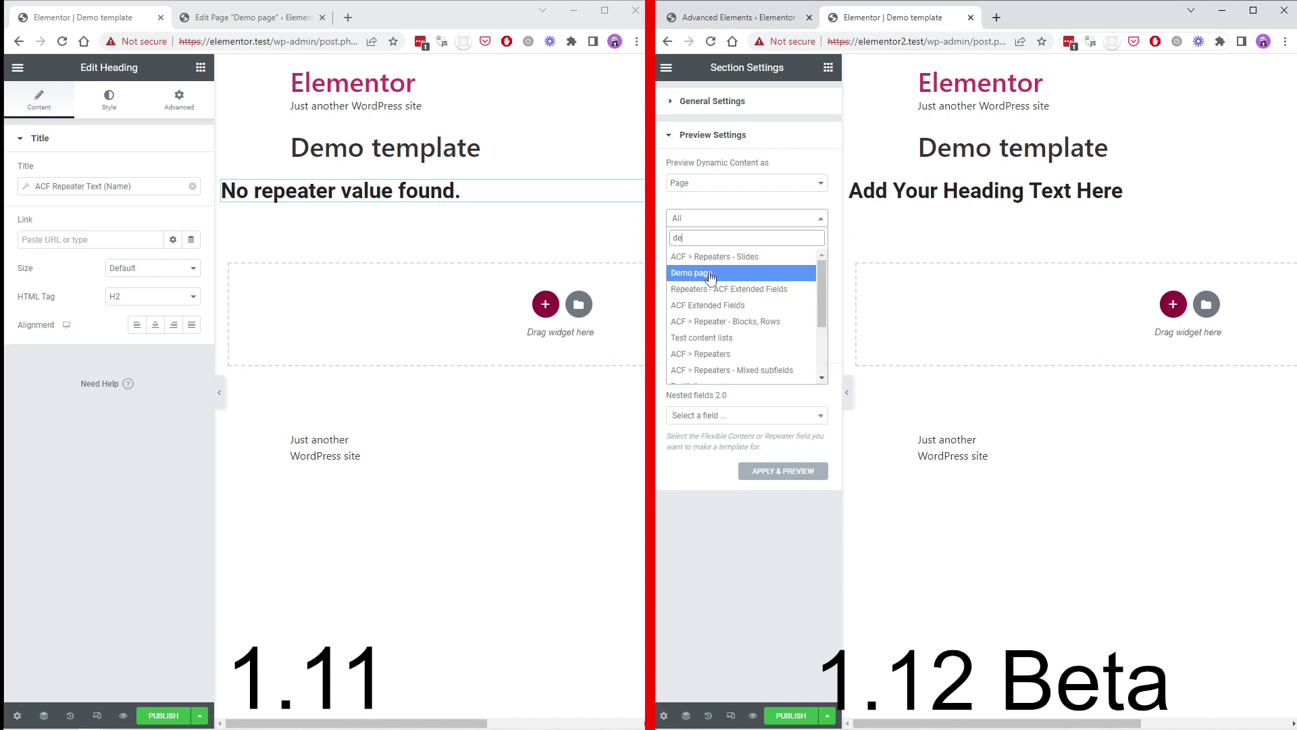
{"action": "left_click", "coordinate": [712, 279]}
{"action": "left_click", "coordinate": [766, 471]}
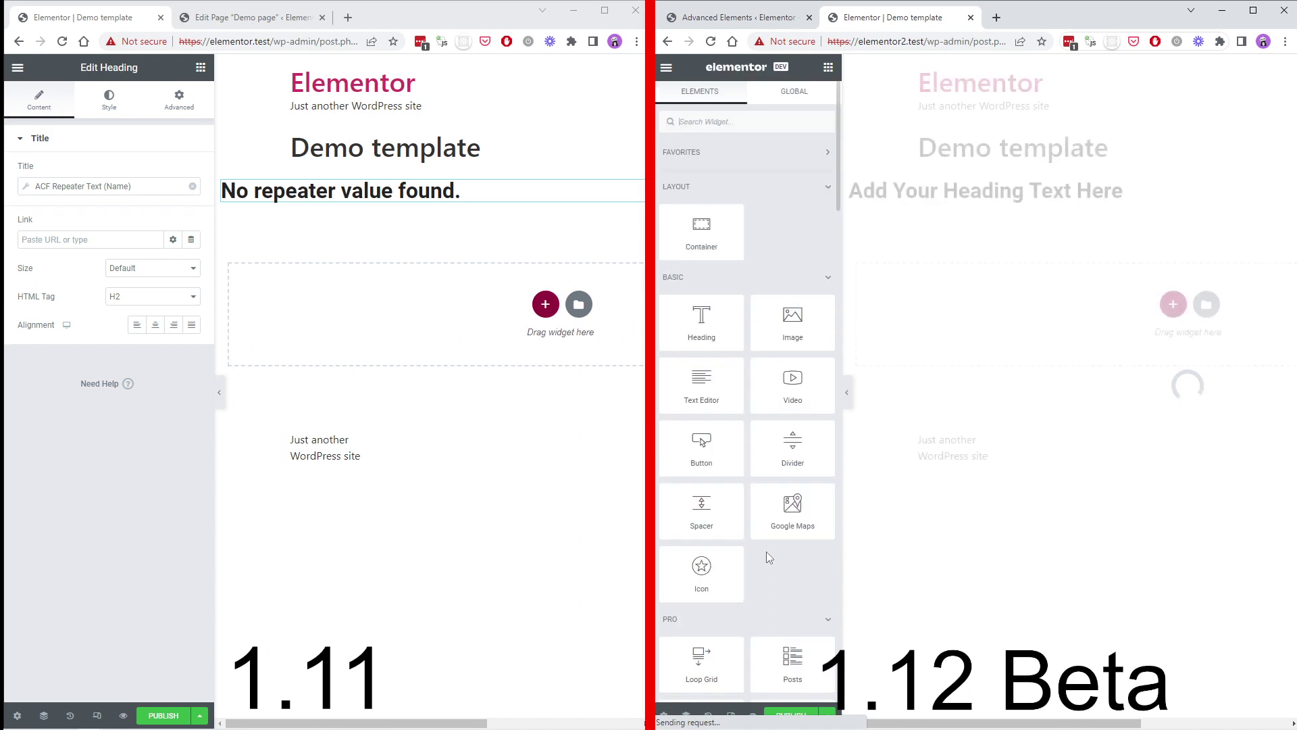
Step: Bind the heading to the ACF Text tag with the Title field, showing [Lorem ipsum]
{"action": "left_click", "coordinate": [937, 193]}
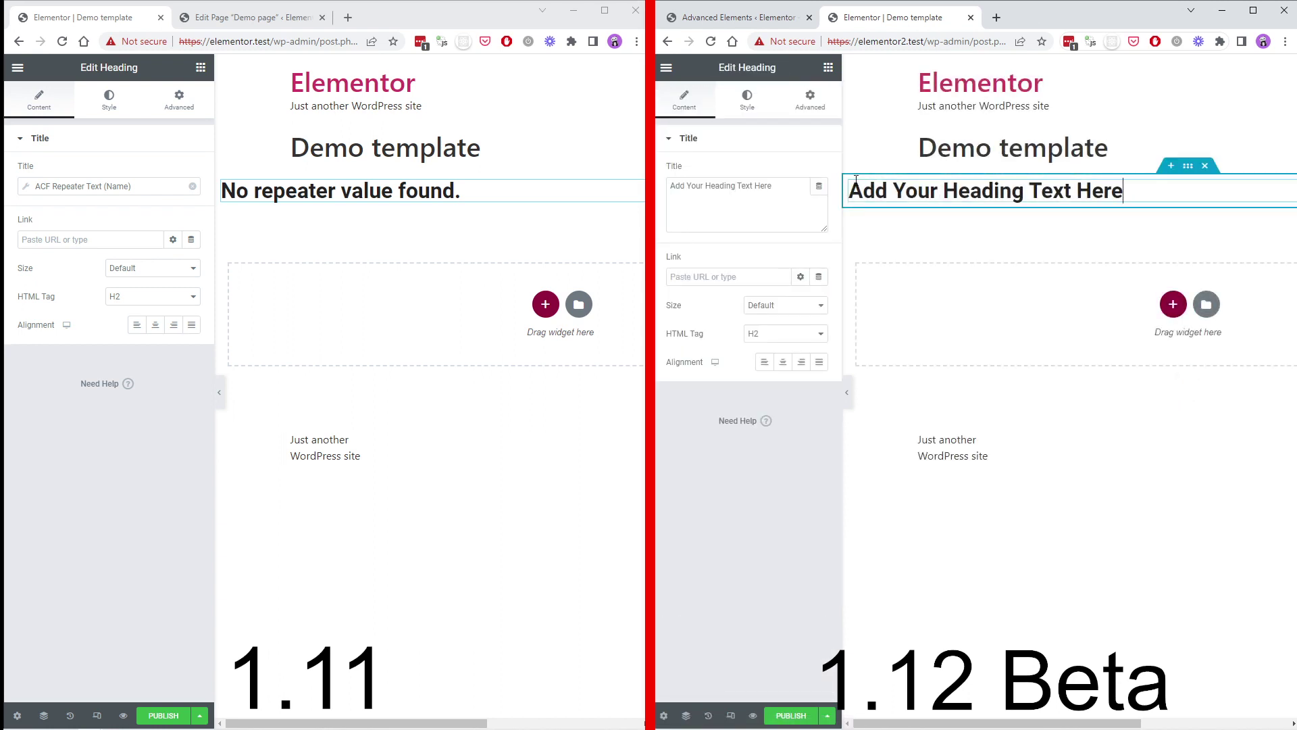
{"action": "left_click", "coordinate": [820, 188]}
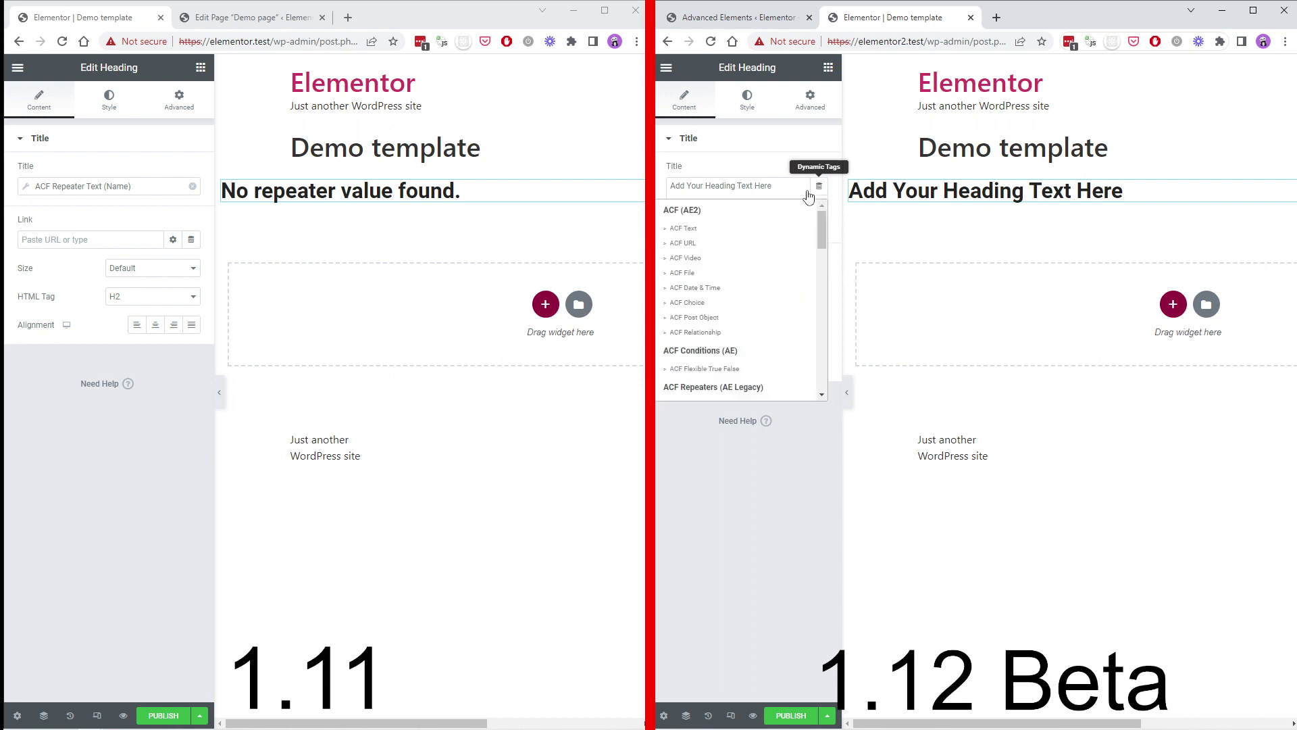
{"action": "left_click", "coordinate": [696, 230]}
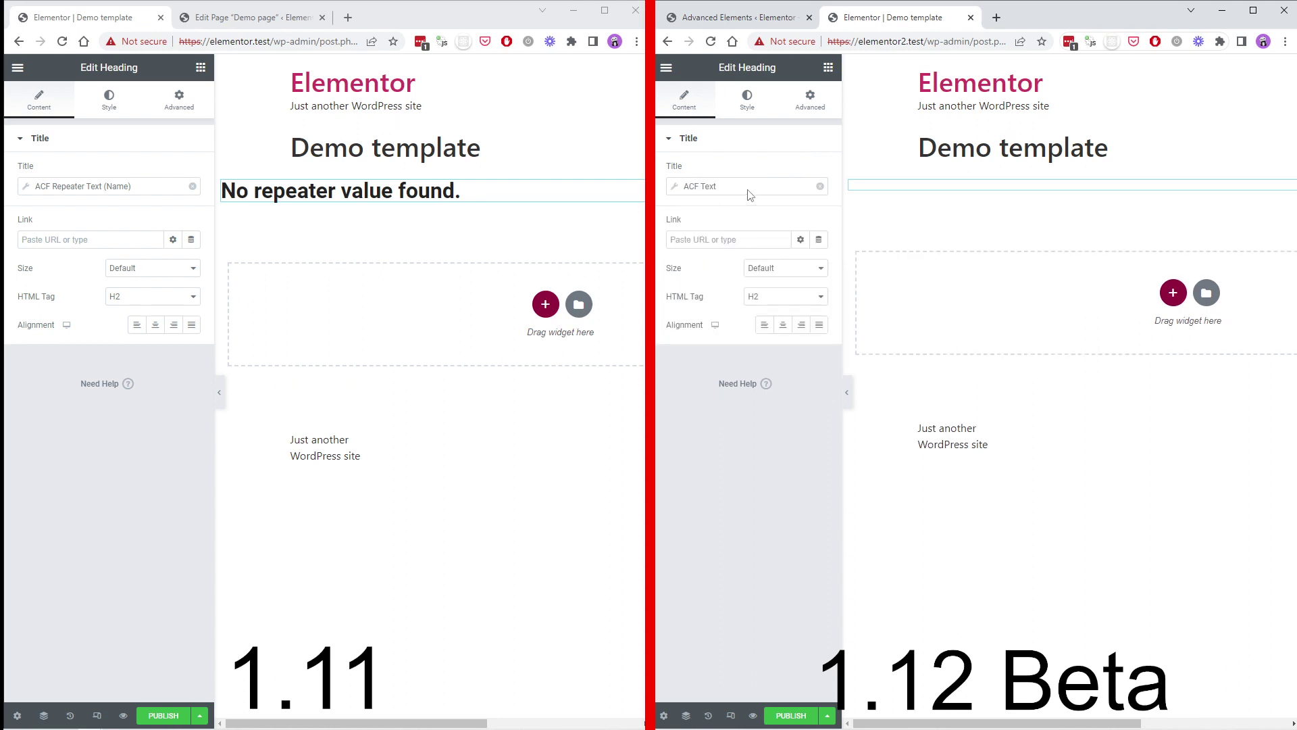
{"action": "left_click", "coordinate": [741, 245]}
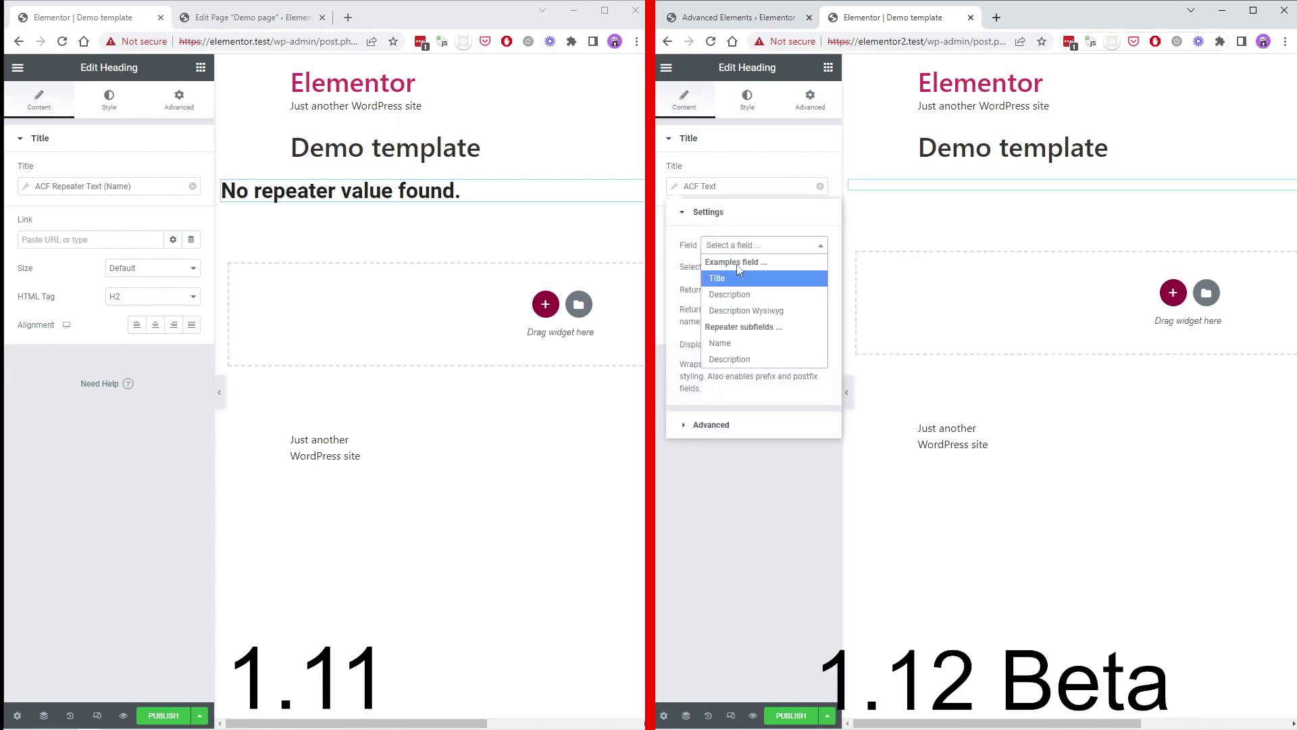
{"action": "left_click", "coordinate": [736, 280]}
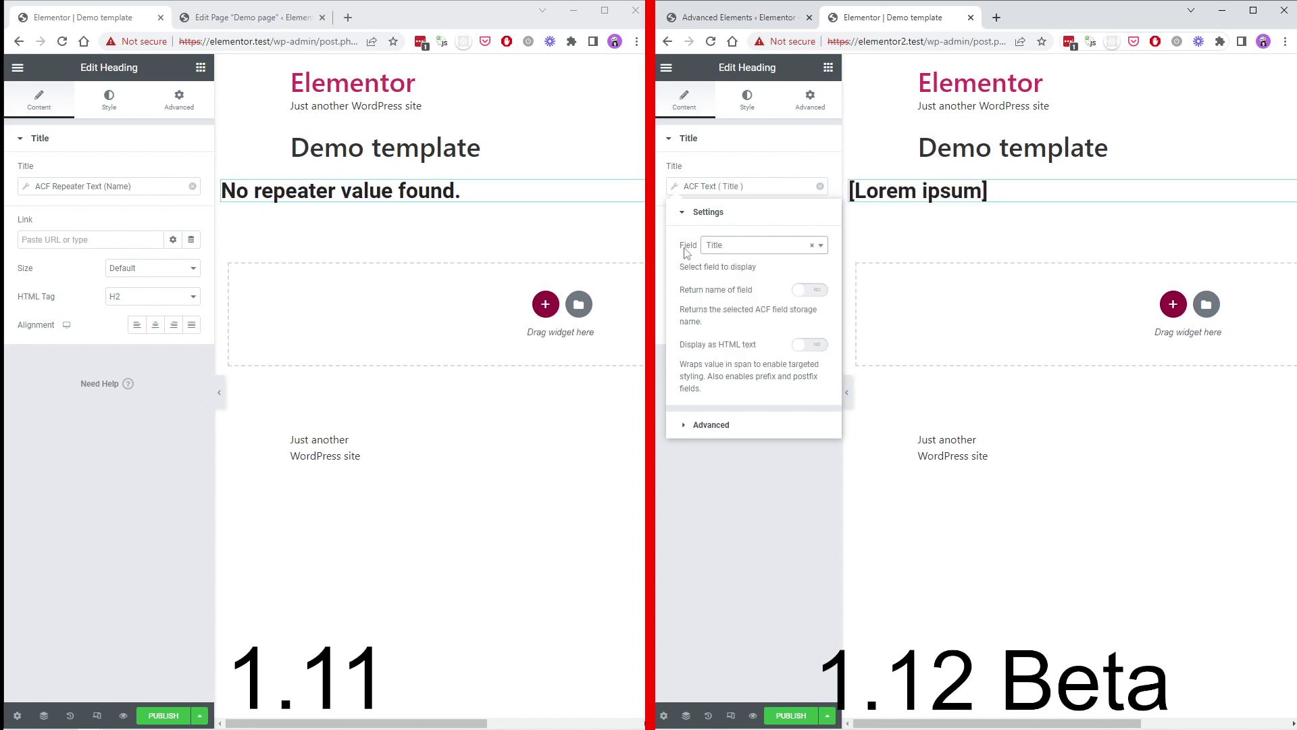
{"action": "left_click", "coordinate": [715, 247]}
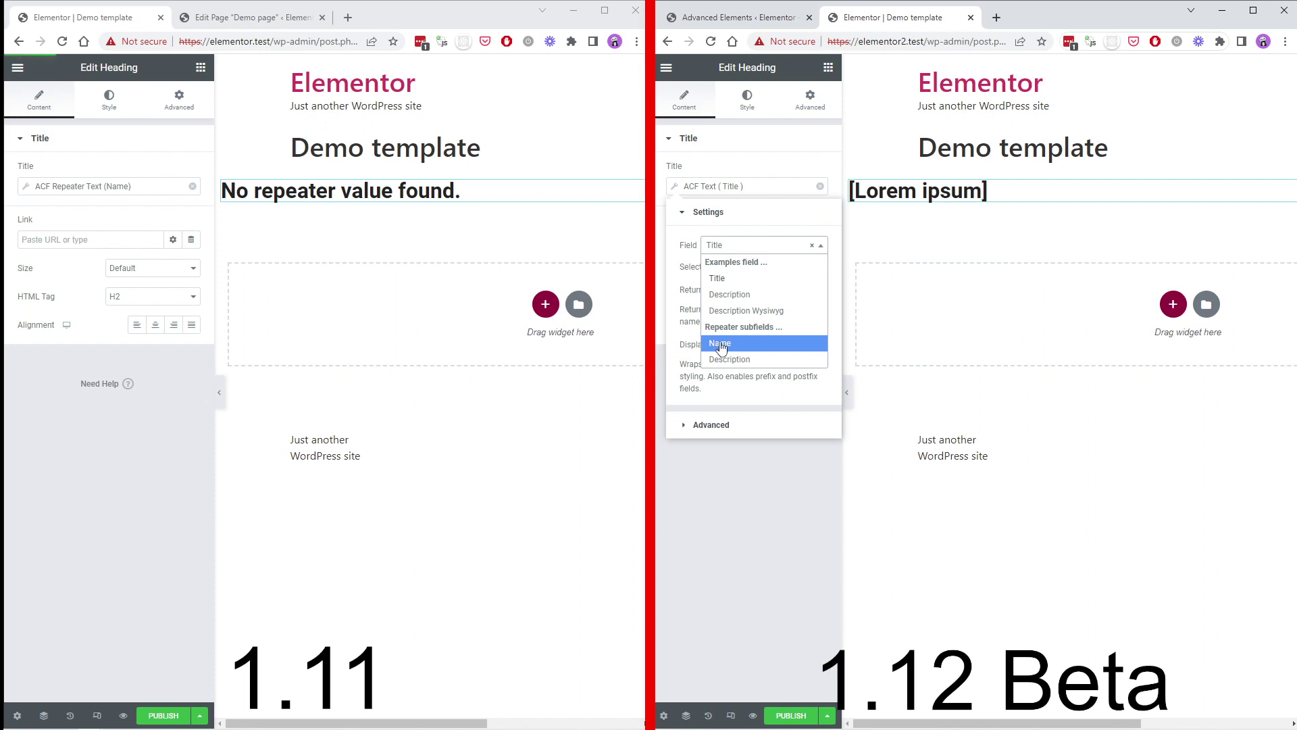
Step: Switch the ACF Text field to the repeater subfield Name and turn on Return name of field
{"action": "left_click", "coordinate": [720, 345]}
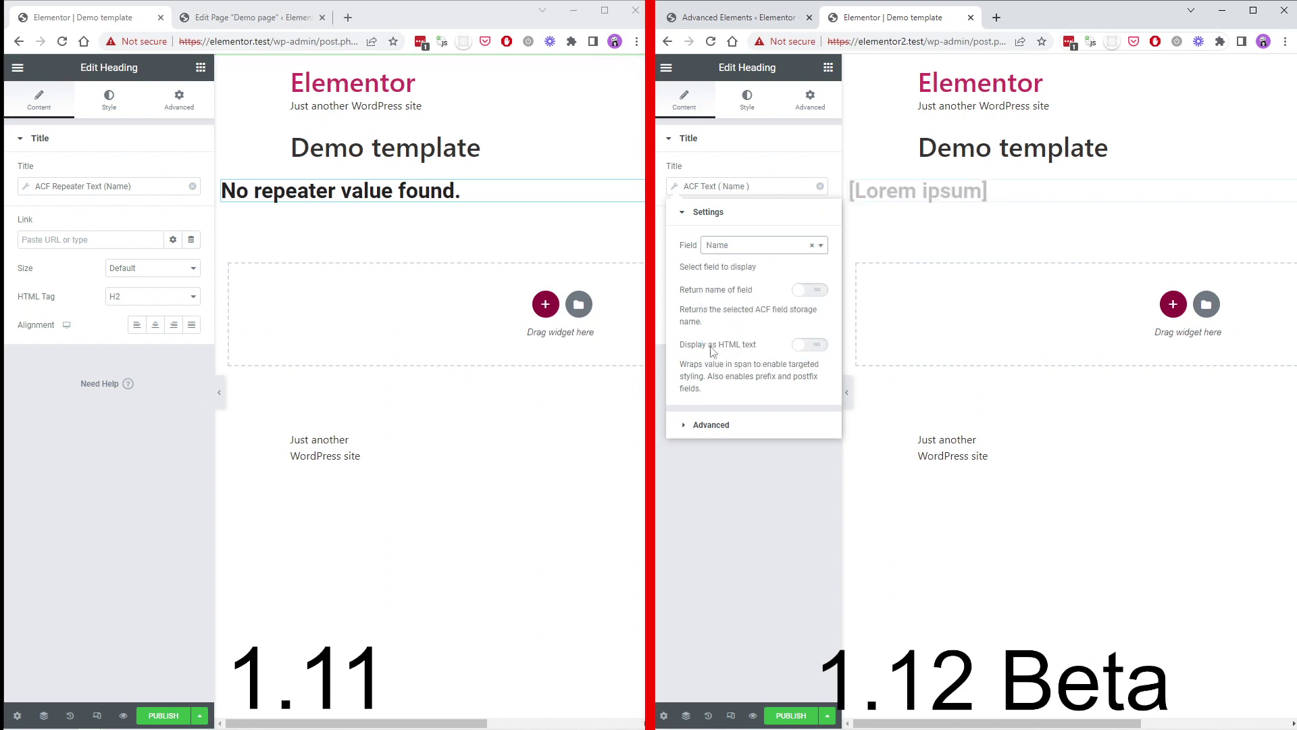
{"action": "left_click", "coordinate": [717, 299]}
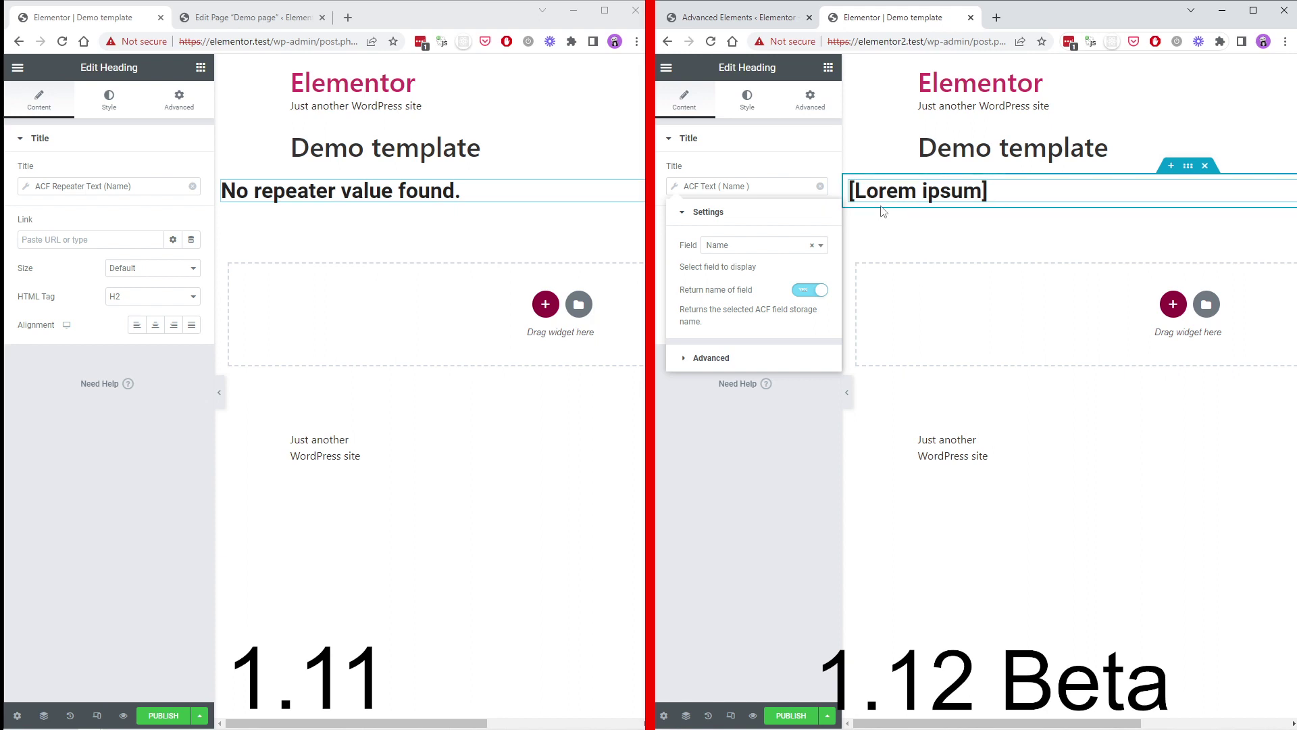
{"action": "left_click", "coordinate": [800, 450]}
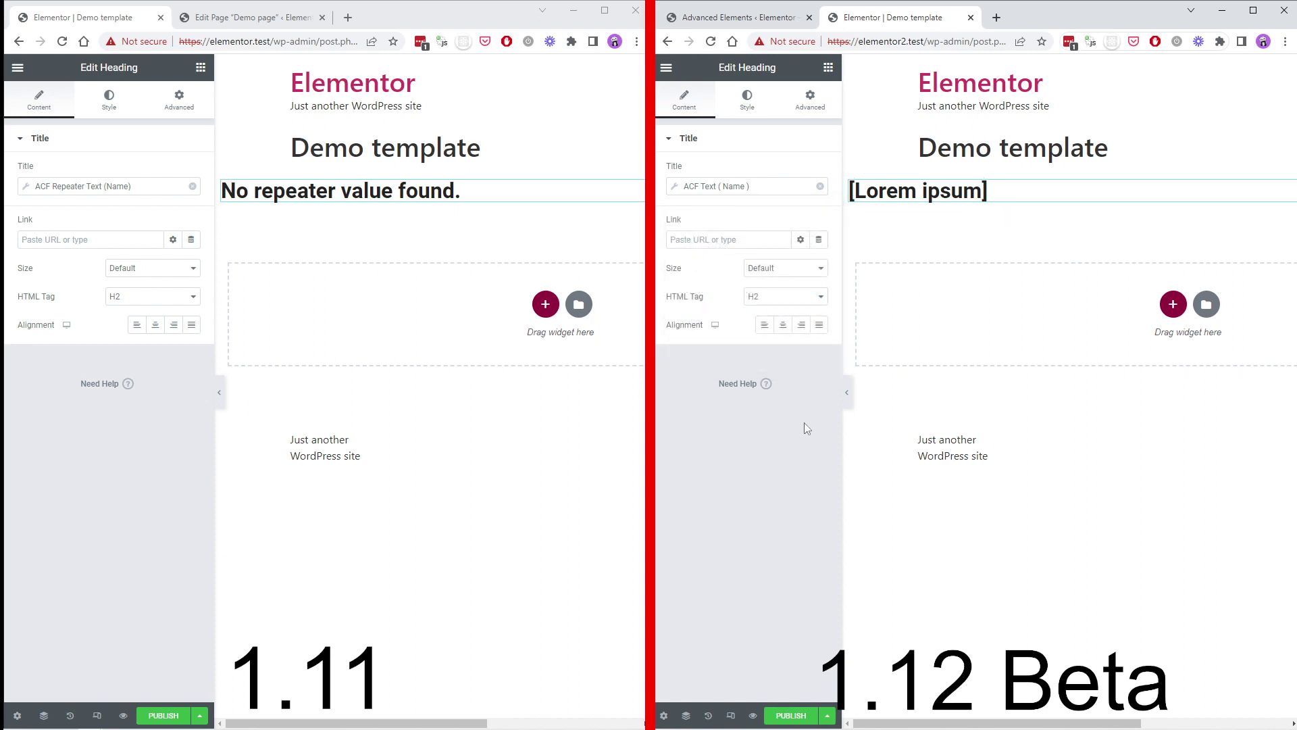
Step: Publish both the 1.12 Beta and 1.11 Demo templates
{"action": "left_click", "coordinate": [791, 717]}
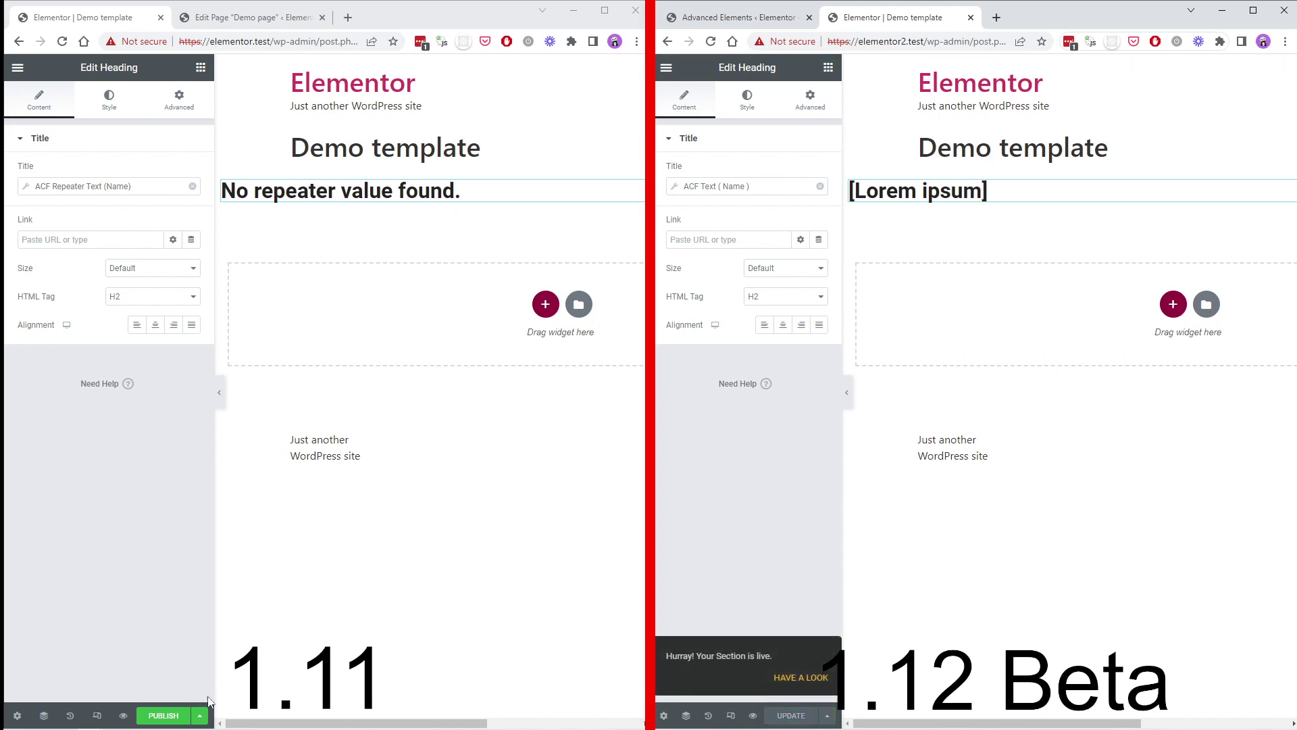
{"action": "left_click", "coordinate": [163, 717]}
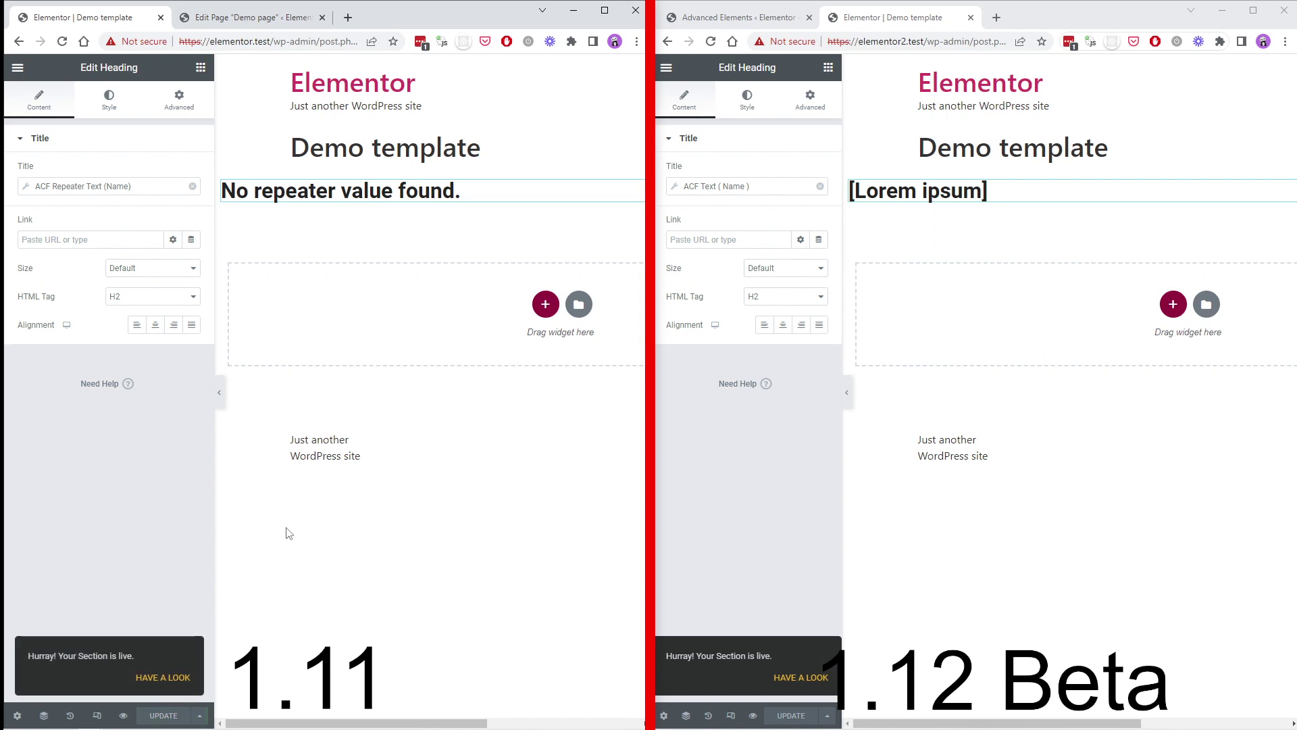
{"action": "left_click", "coordinate": [250, 17]}
{"action": "scroll", "coordinate": [260, 564], "scroll_direction": "down", "scroll_amount": 5}
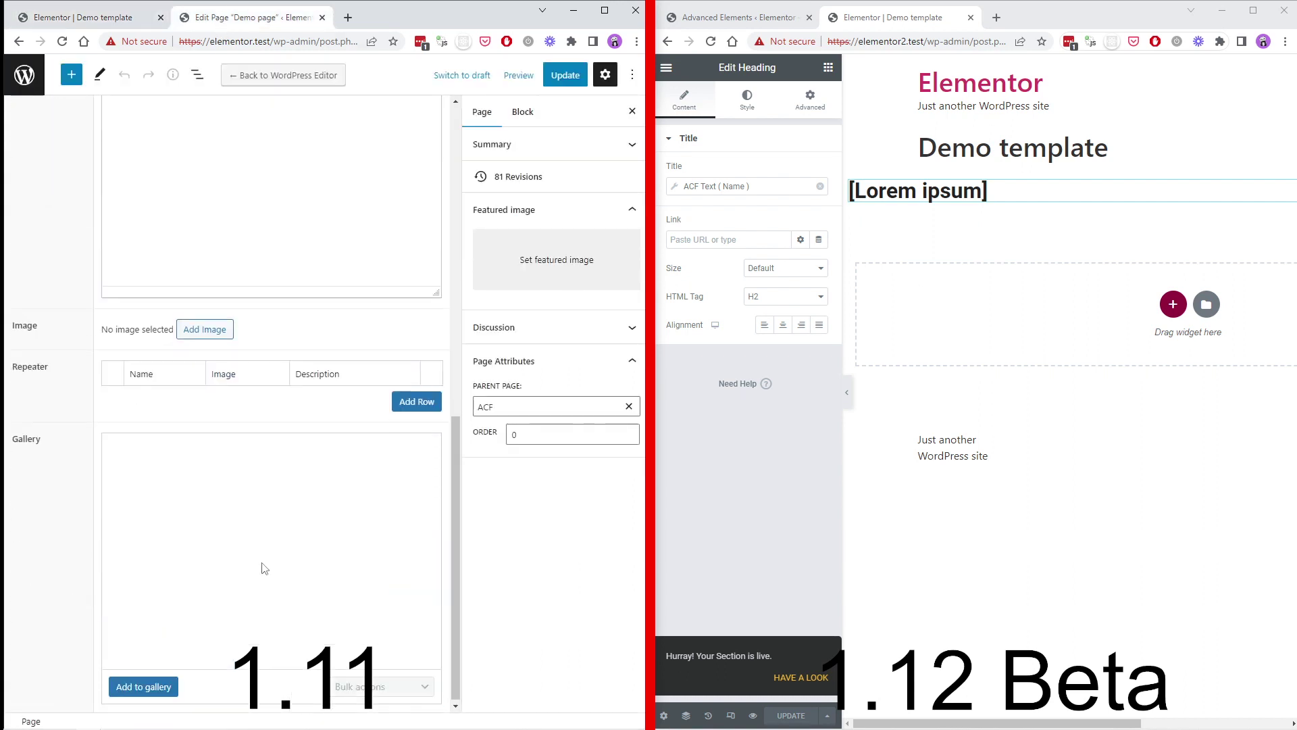
Step: Add a Repeater row named 'Test' to the 1.11 Demo page, update it, and open it in Elementor
{"action": "left_click", "coordinate": [414, 400]}
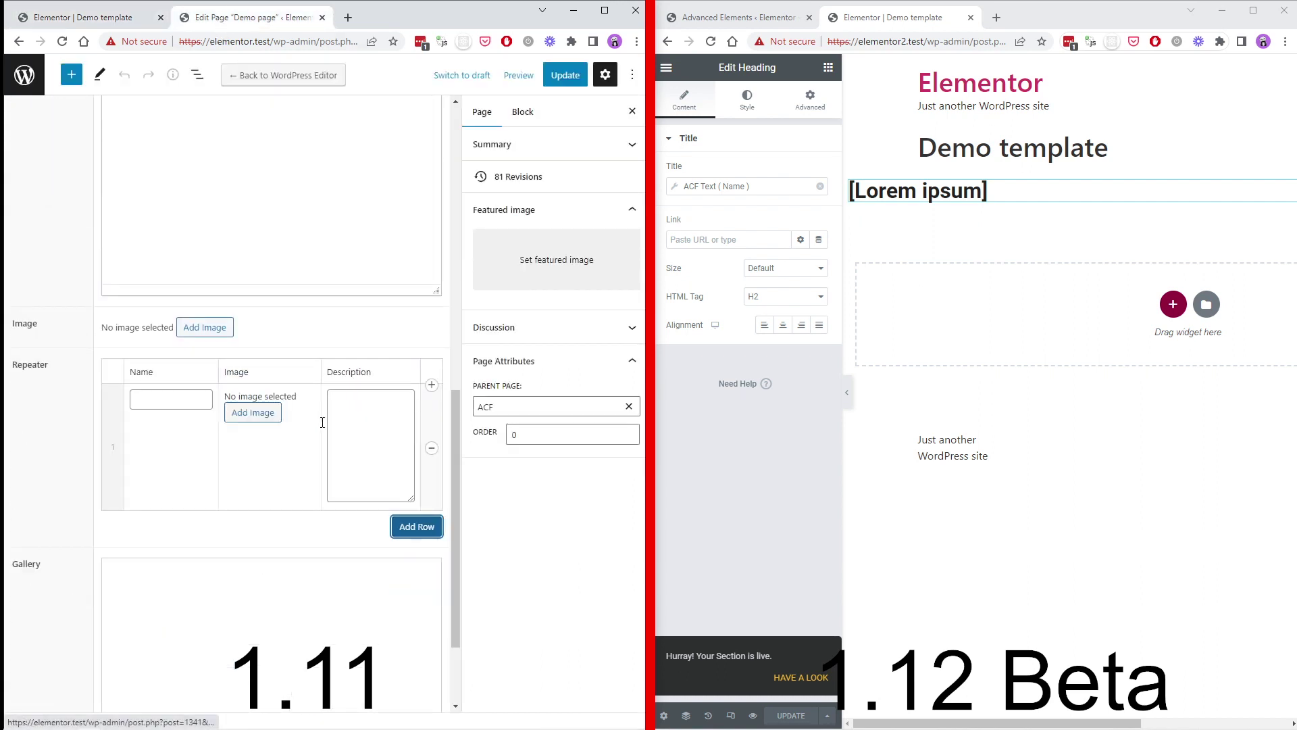
{"action": "left_click", "coordinate": [171, 401]}
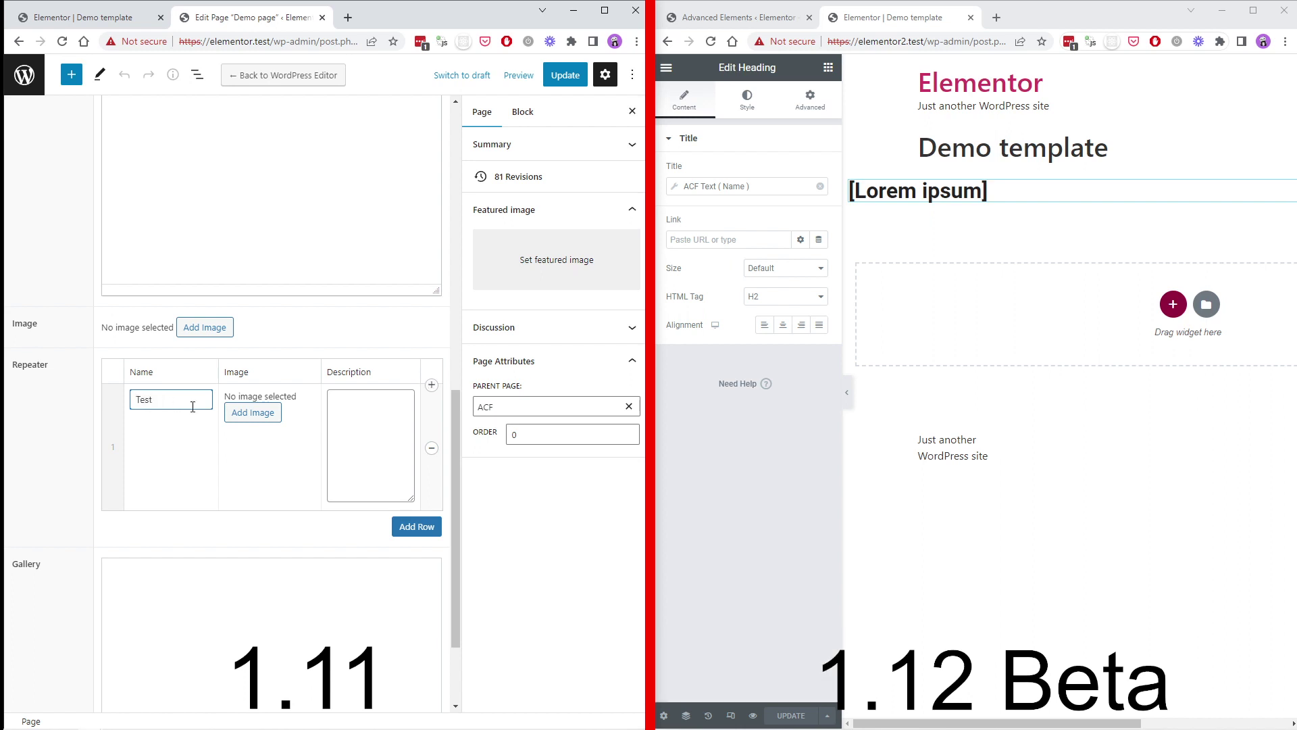
{"action": "left_click", "coordinate": [565, 75]}
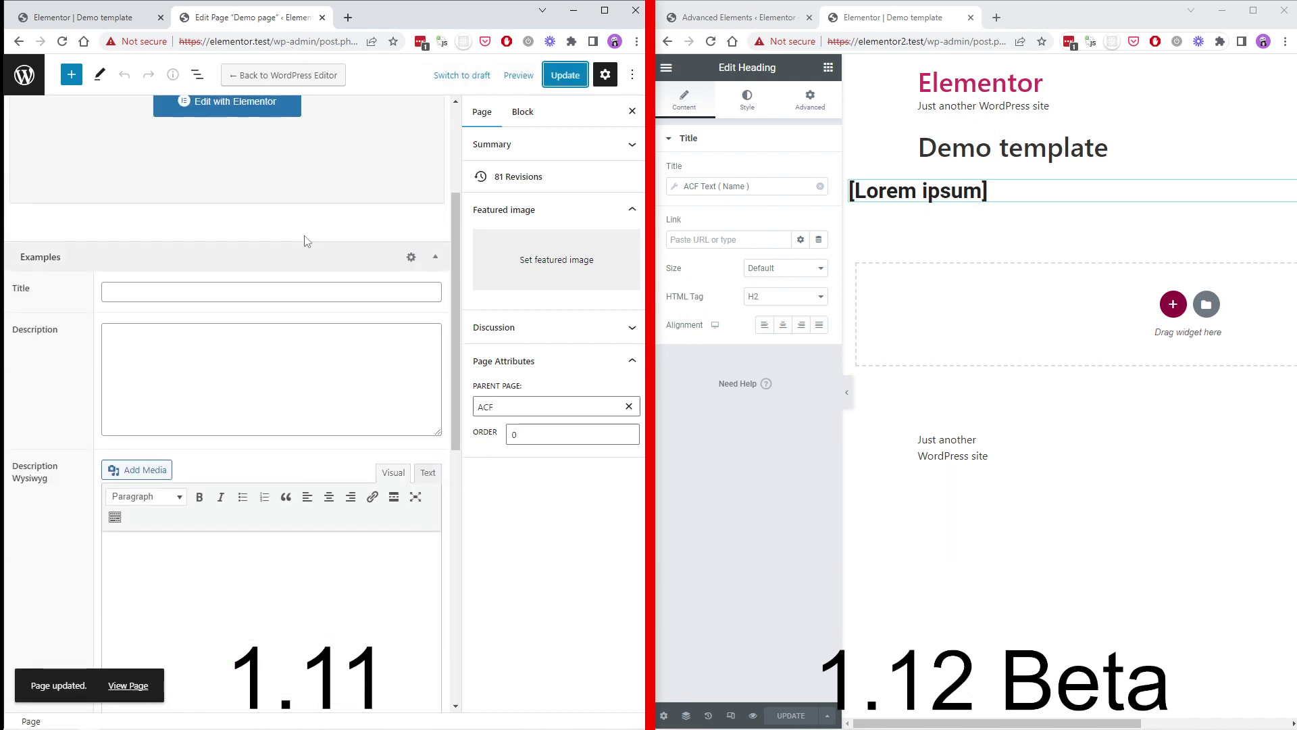
{"action": "scroll", "coordinate": [307, 241], "scroll_direction": "up", "scroll_amount": 3}
{"action": "left_click", "coordinate": [255, 305]}
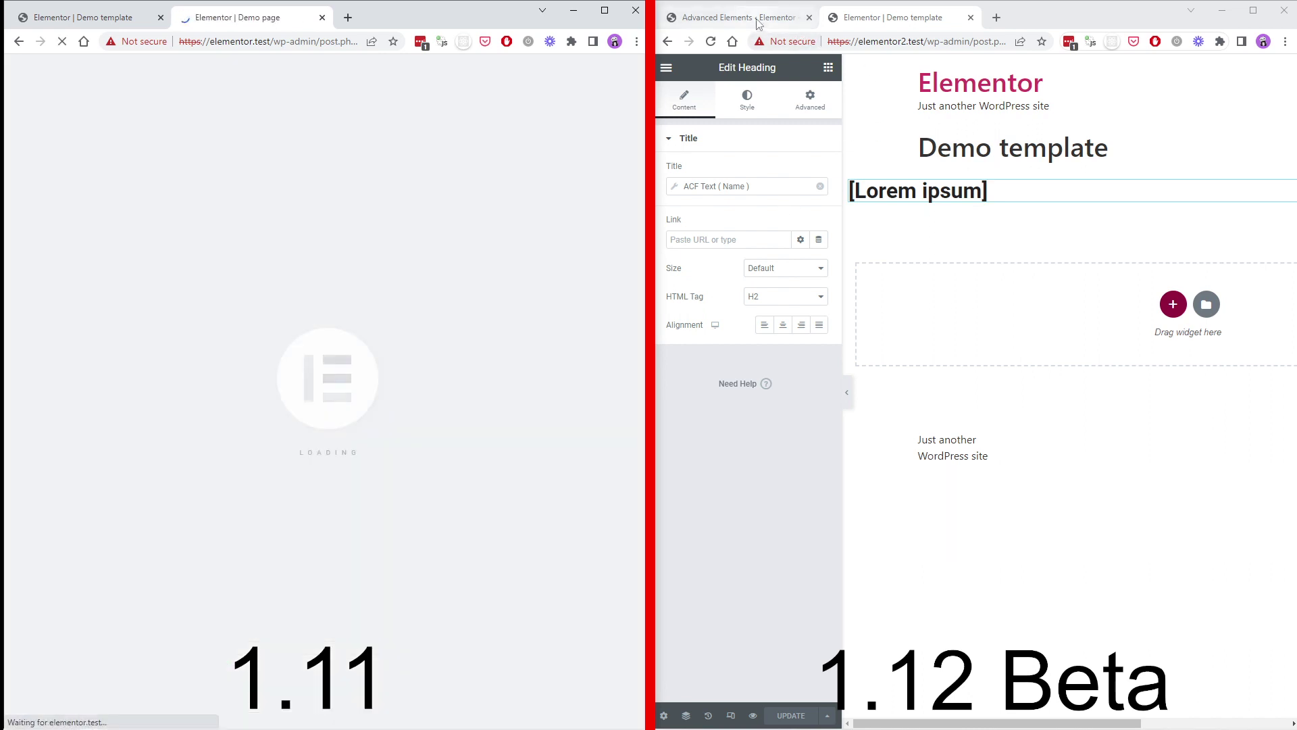
Step: In the 1.12 Beta admin, open Demo page from All Pages for editing
{"action": "left_click", "coordinate": [736, 17]}
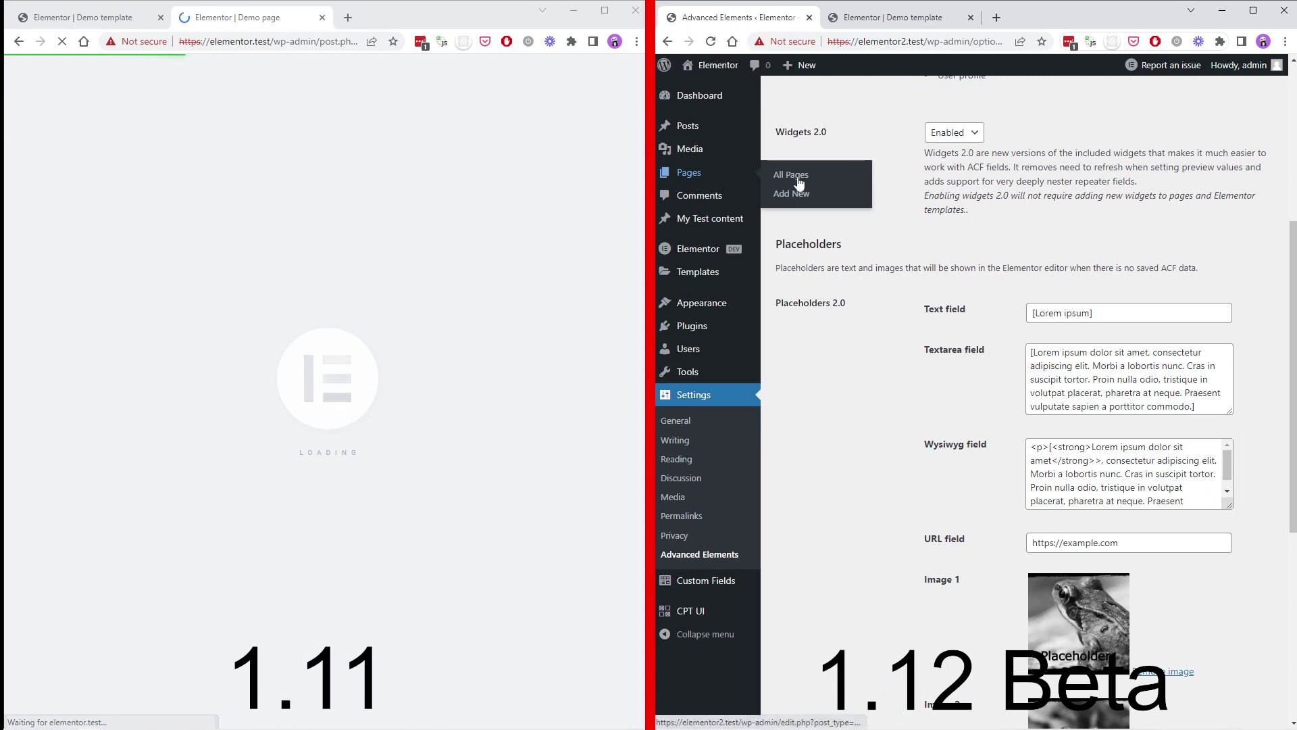
{"action": "left_click", "coordinate": [798, 179]}
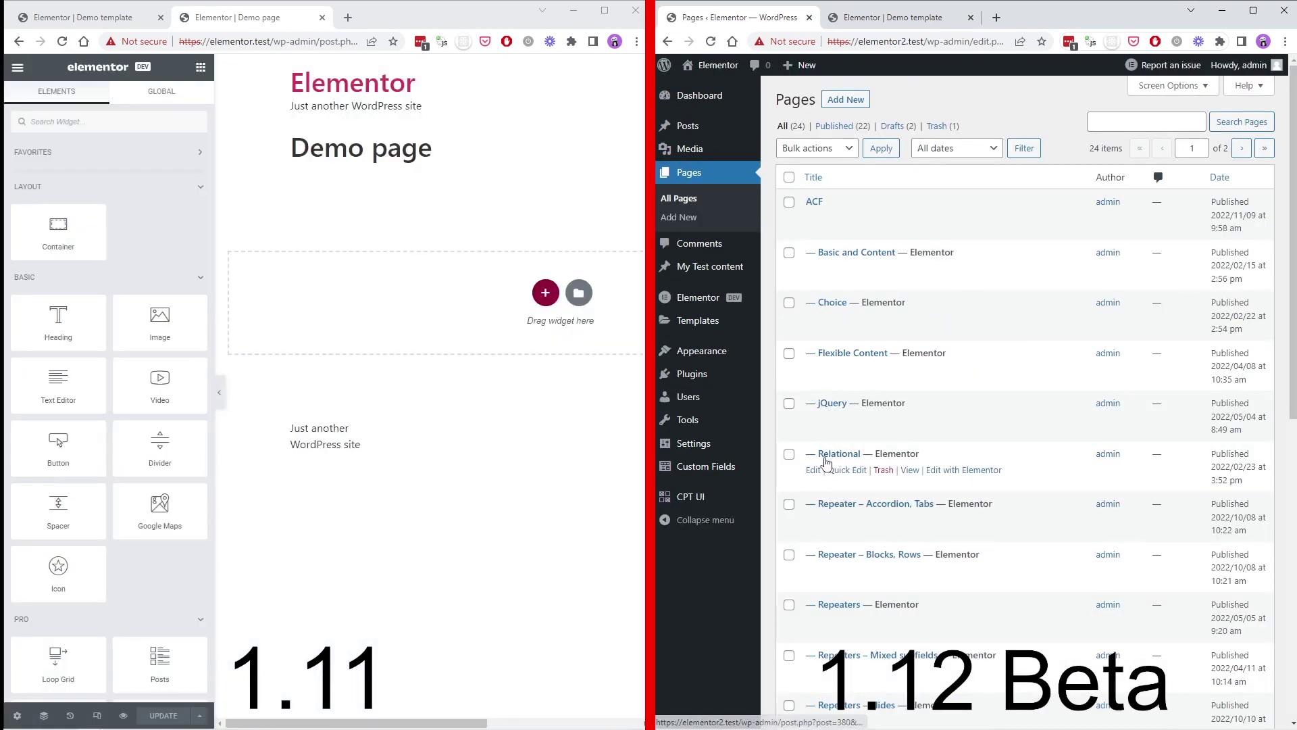
{"action": "scroll", "coordinate": [825, 462], "scroll_direction": "down", "scroll_amount": 7}
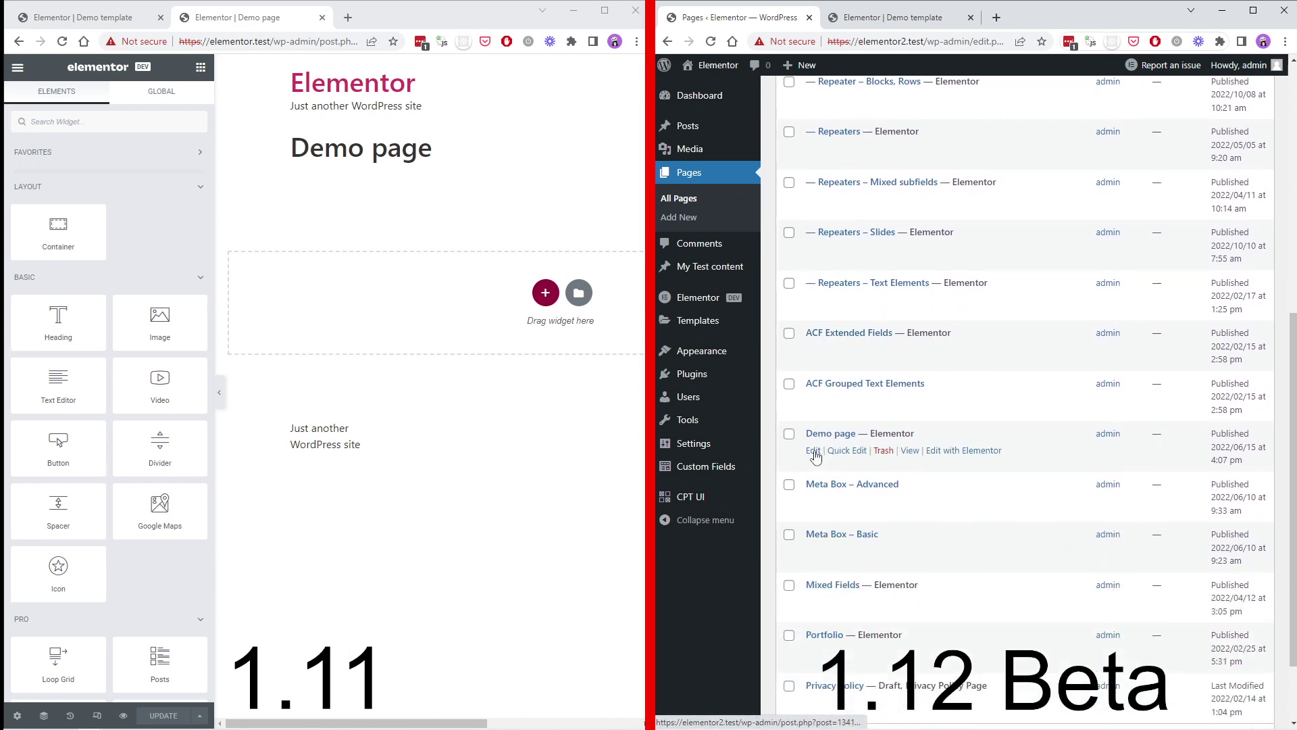
{"action": "left_click", "coordinate": [814, 452]}
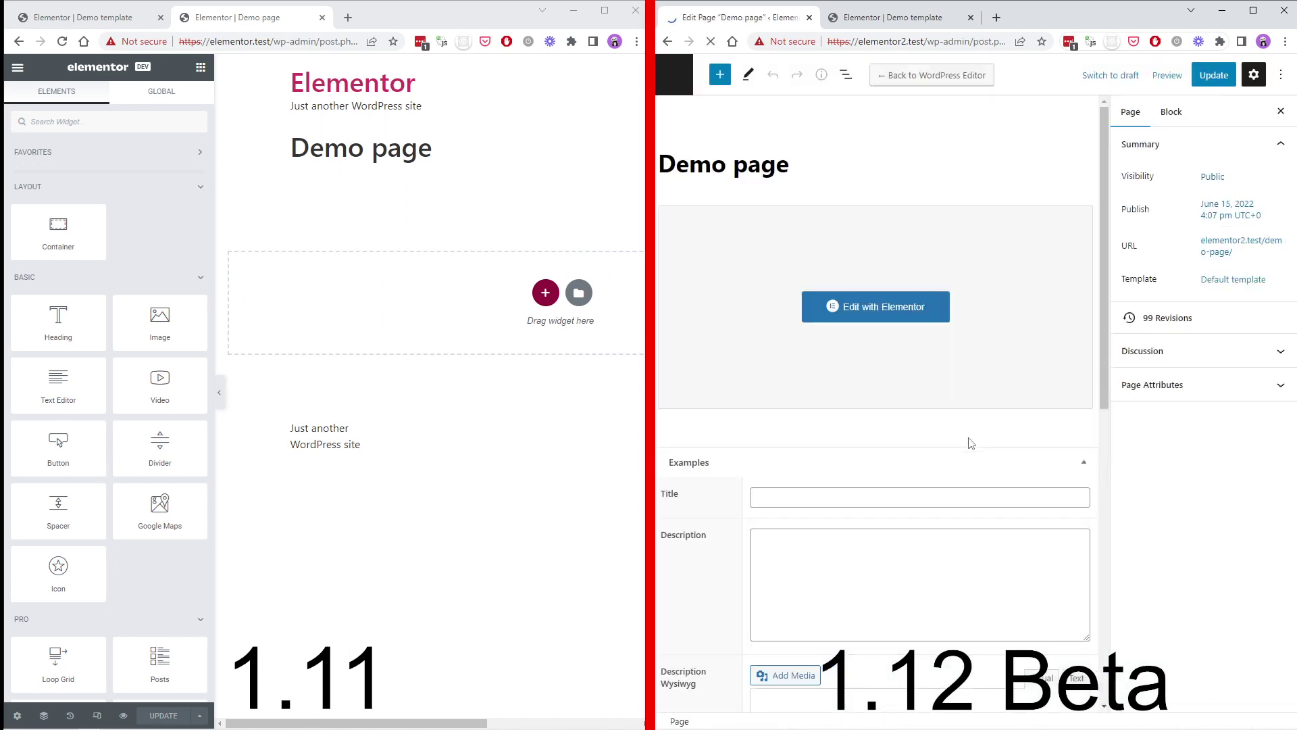
Step: Add a Repeater row named 'New way', save the page, and open it in Elementor
{"action": "scroll", "coordinate": [921, 398], "scroll_direction": "down", "scroll_amount": 6}
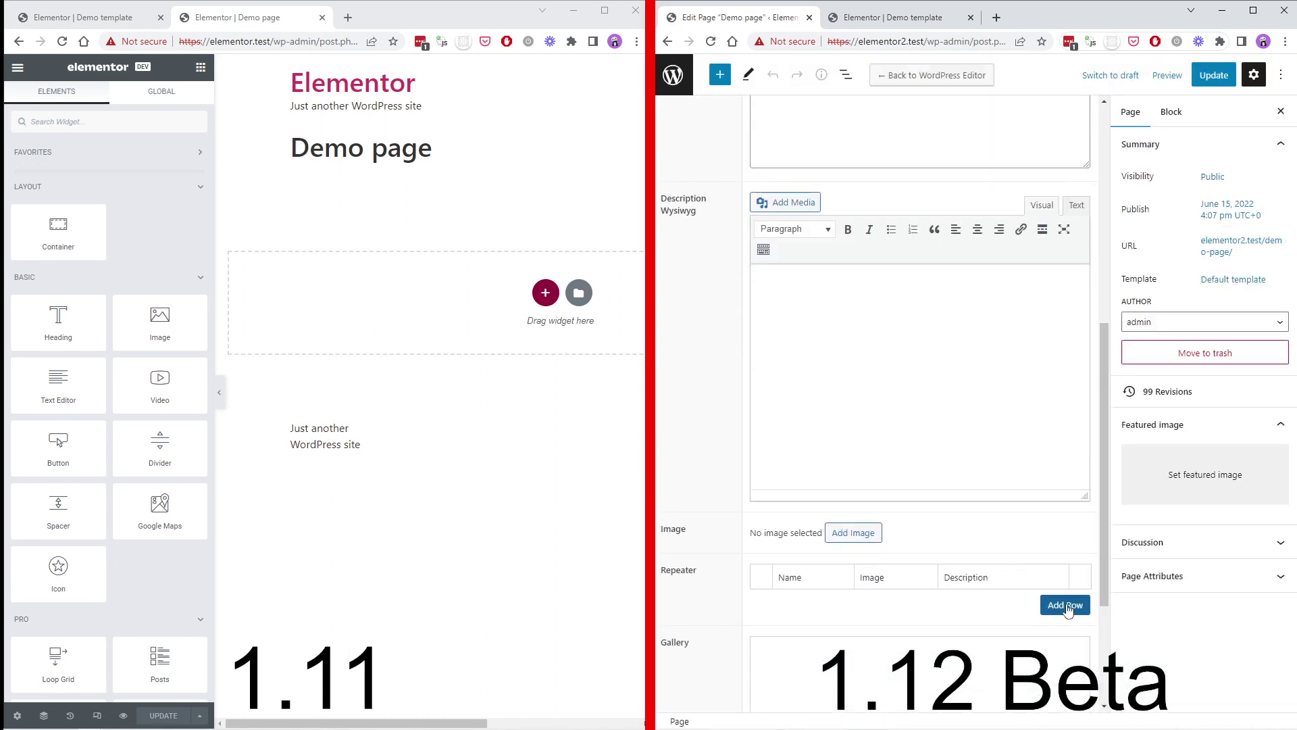
{"action": "left_click", "coordinate": [1066, 607]}
{"action": "left_click", "coordinate": [835, 605]}
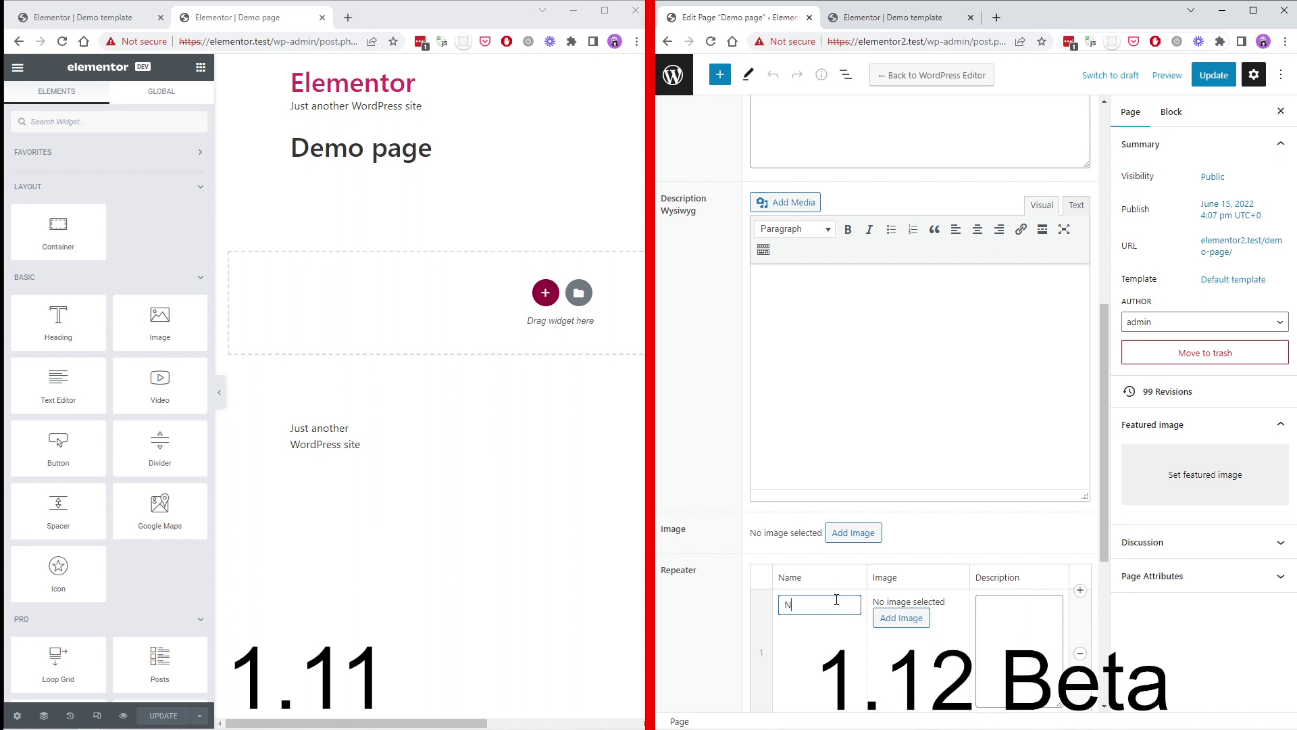
{"action": "type", "text": "New way"}
{"action": "key", "text": "ctrl+s"}
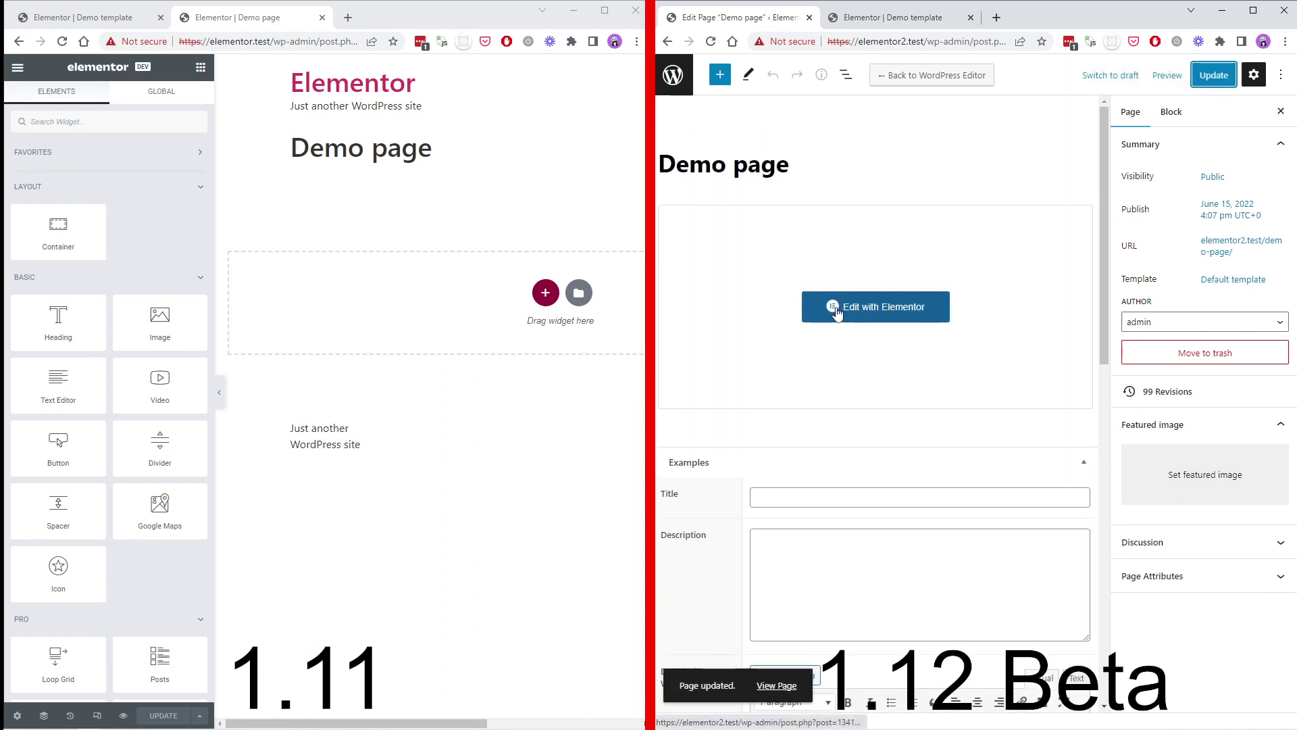
{"action": "left_click", "coordinate": [836, 312]}
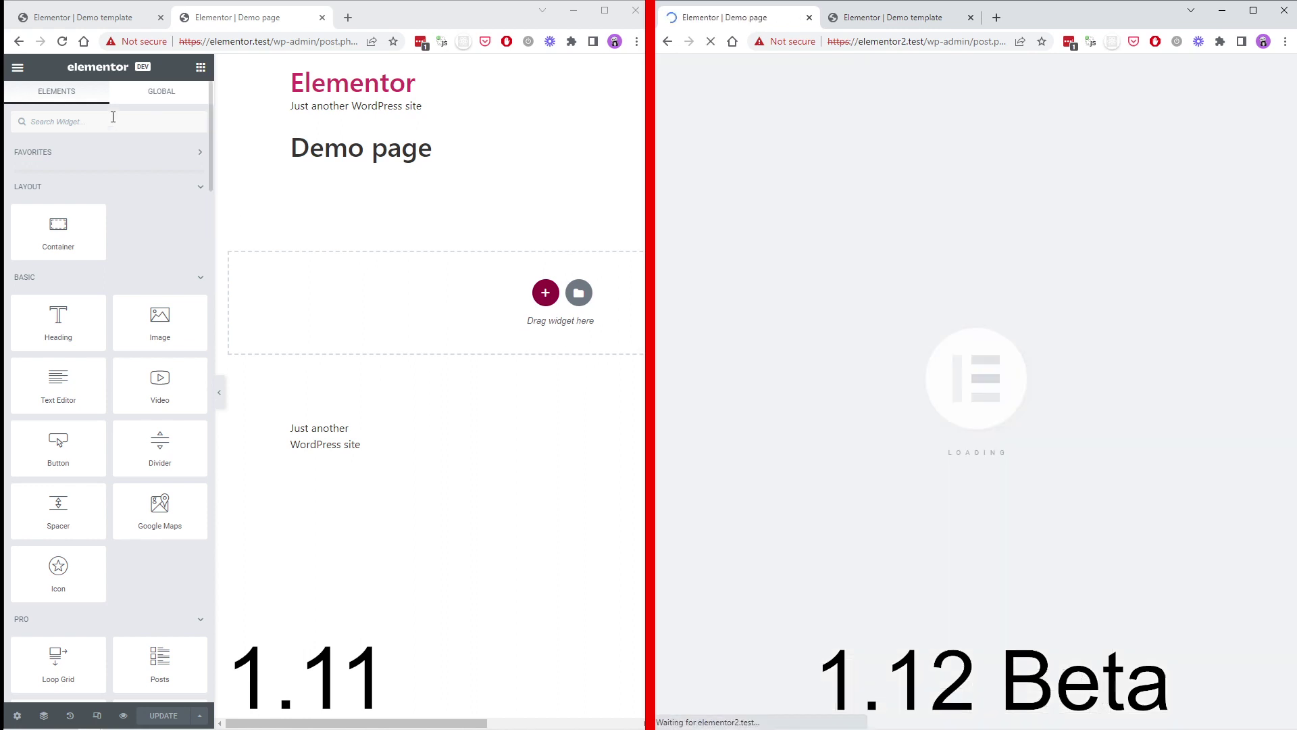
Step: Search widgets for 'repeat' and drop ACF Repeater with template into the empty section
{"action": "left_click", "coordinate": [132, 129]}
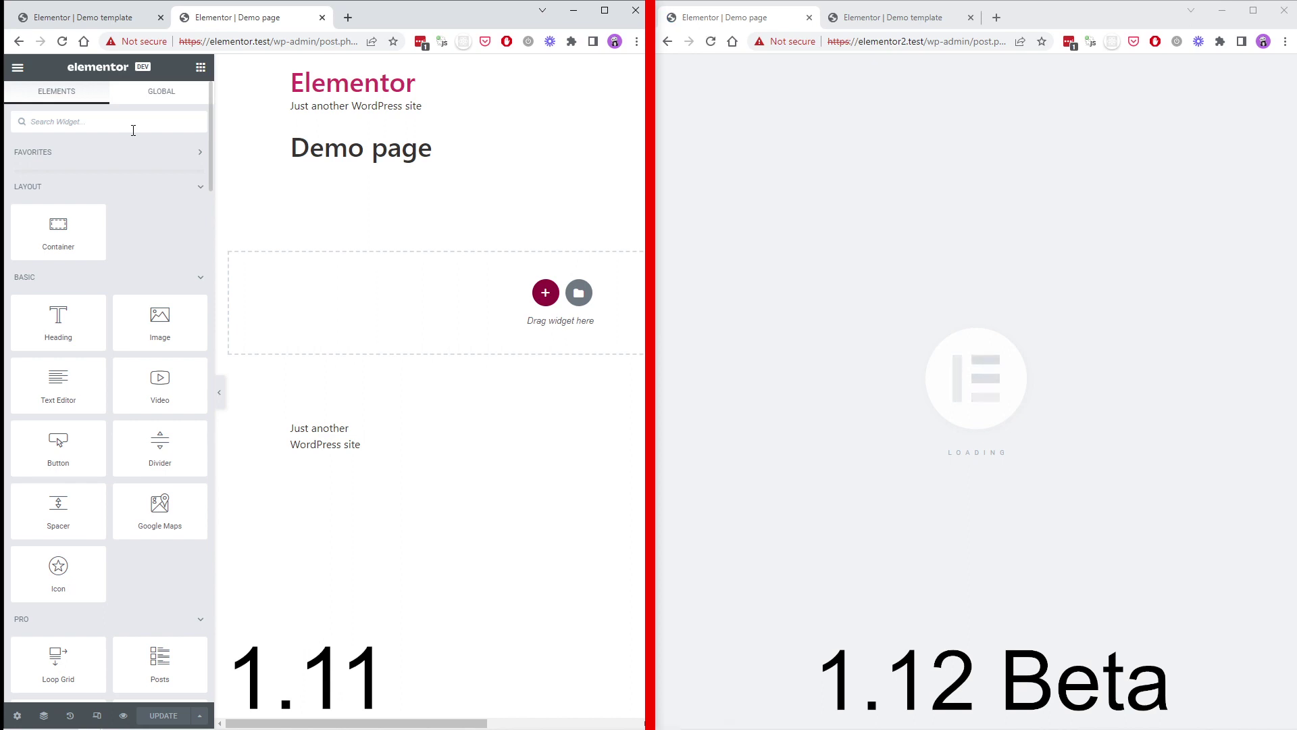
{"action": "type", "text": "repeat"}
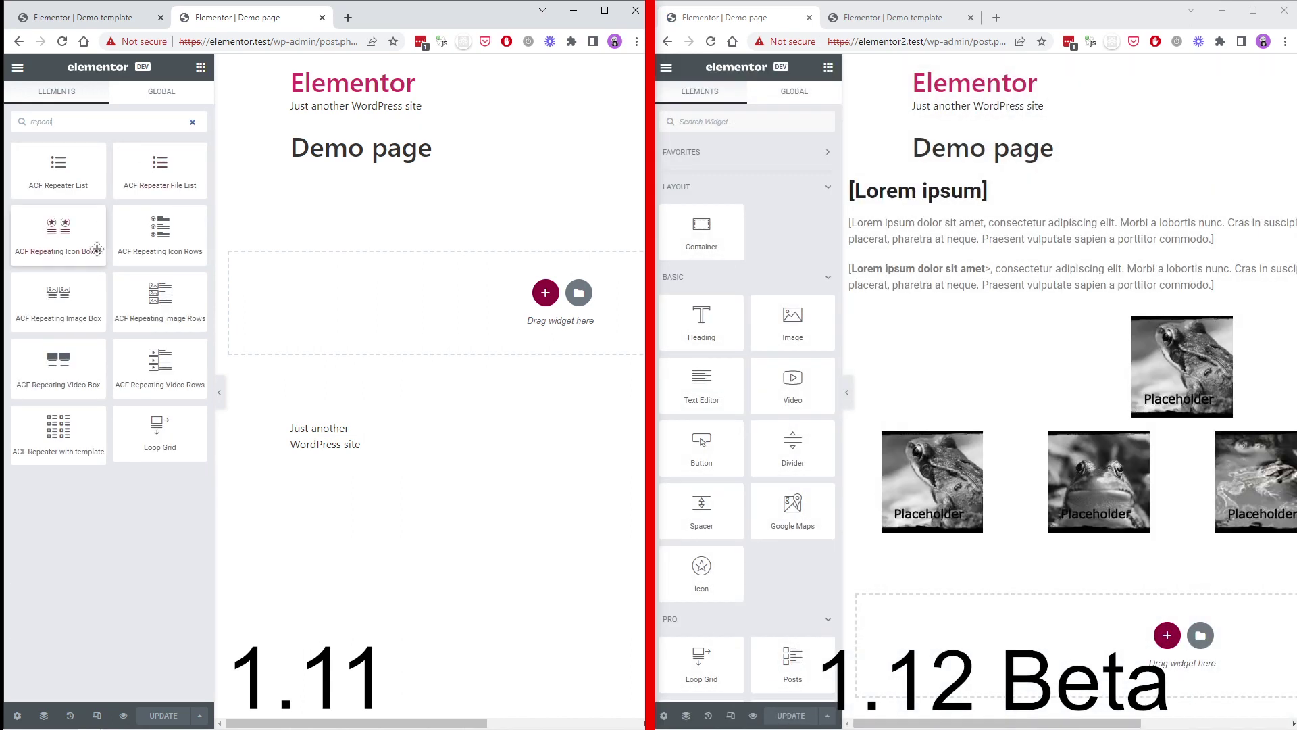
{"action": "left_click_drag", "start_coordinate": [58, 427], "coordinate": [427, 304]}
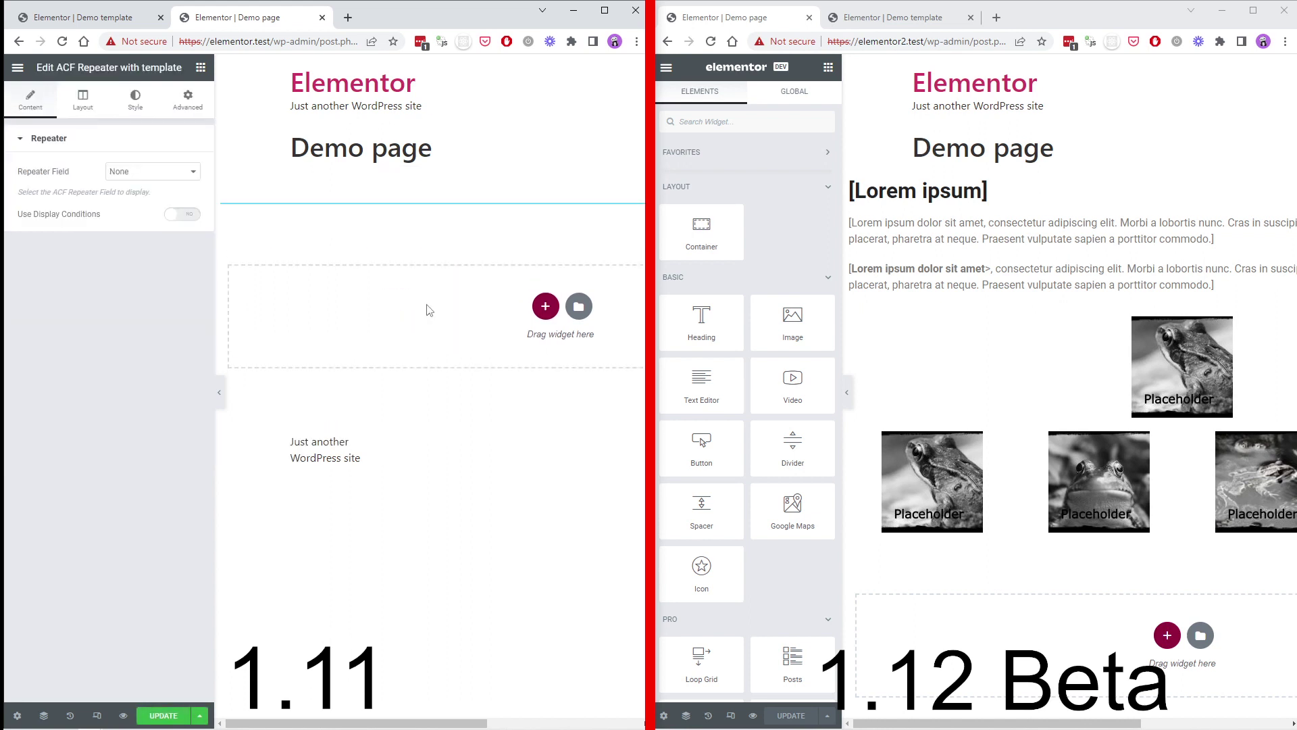
Step: Set the widget's field to Repeater and its template to Demo template, then update the page
{"action": "left_click", "coordinate": [154, 173]}
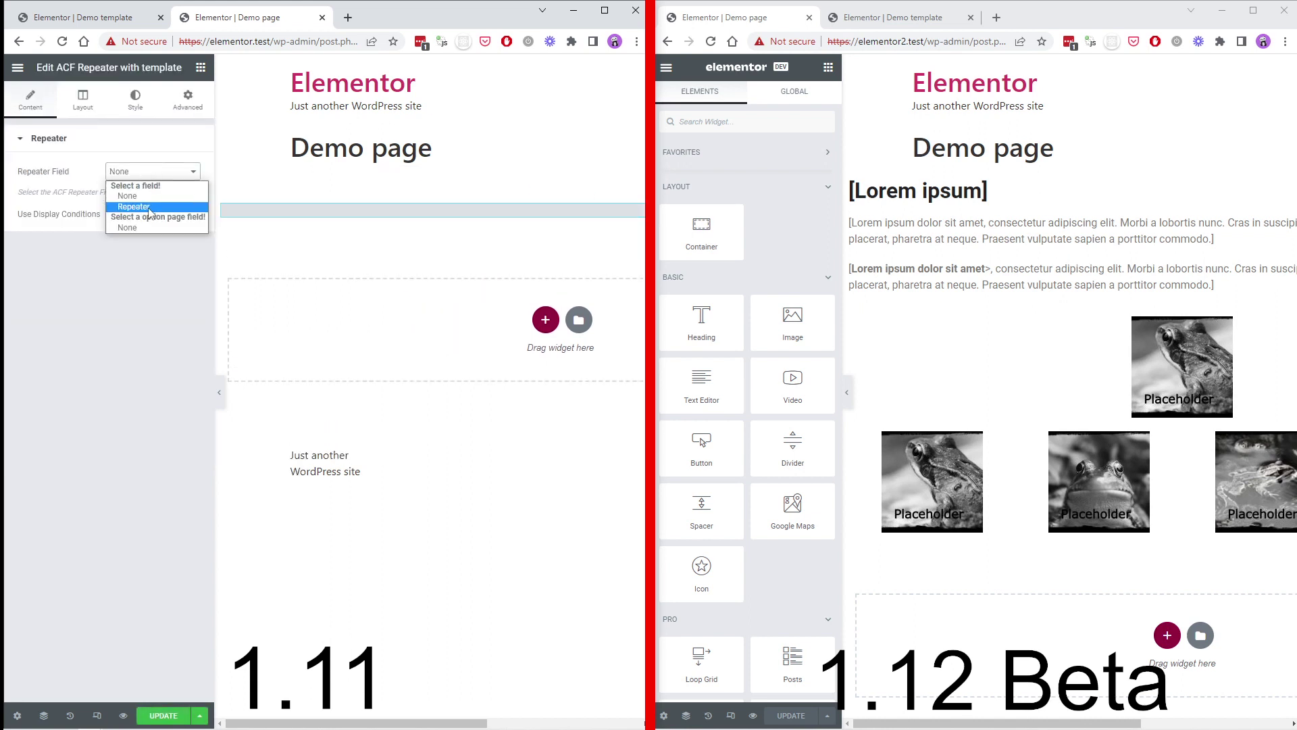
{"action": "left_click", "coordinate": [150, 207]}
{"action": "left_click", "coordinate": [83, 100]}
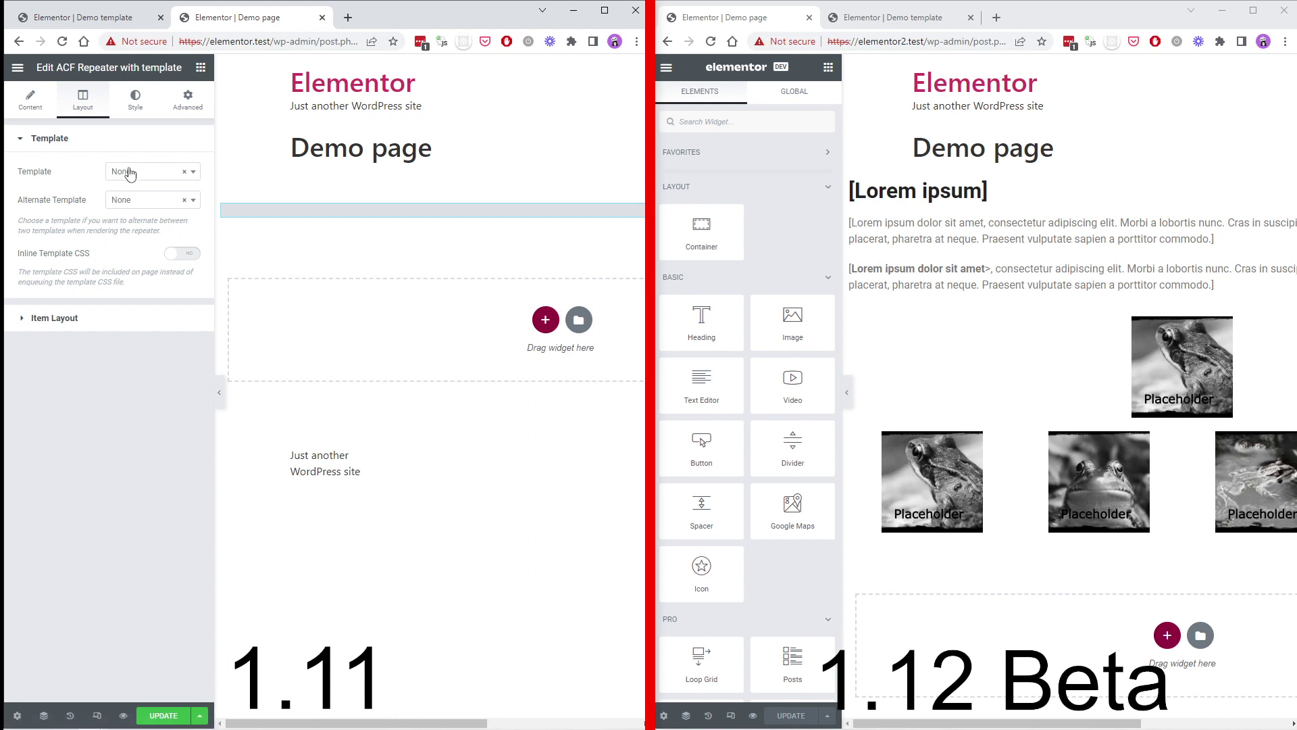
{"action": "left_click", "coordinate": [136, 173]}
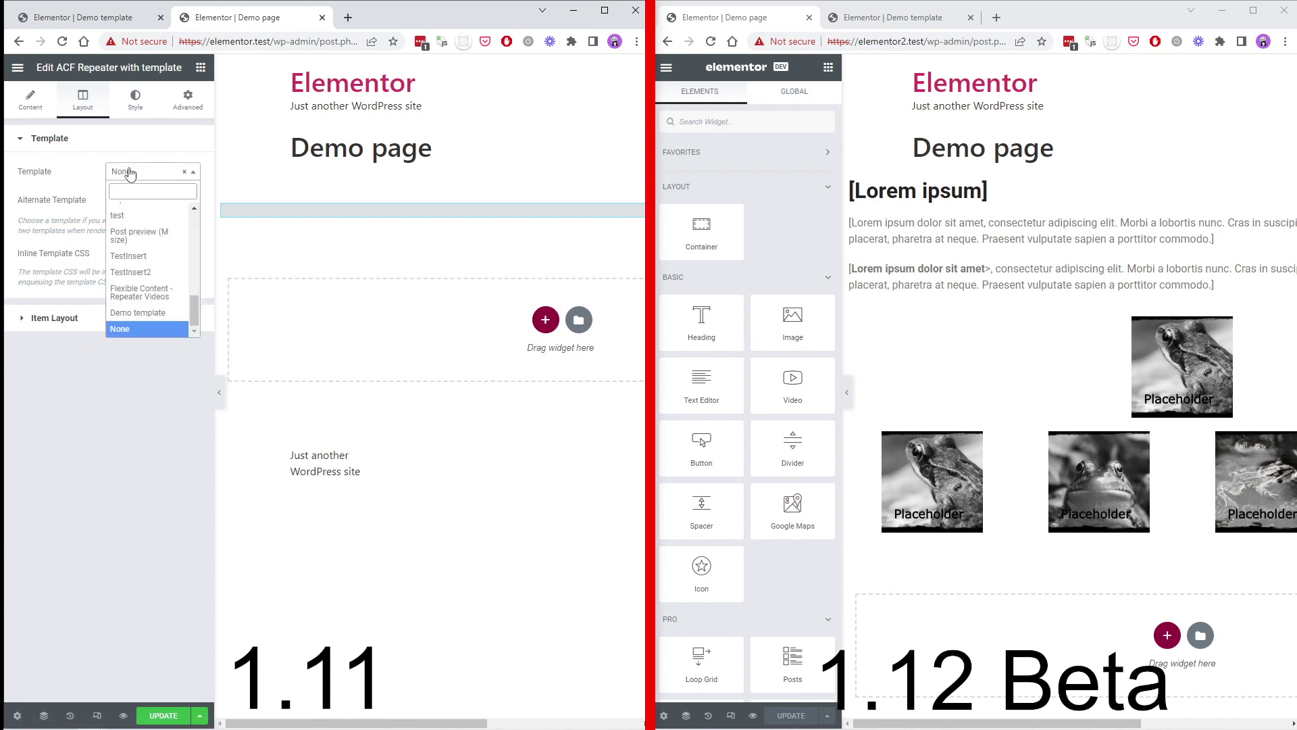
{"action": "left_click", "coordinate": [167, 313]}
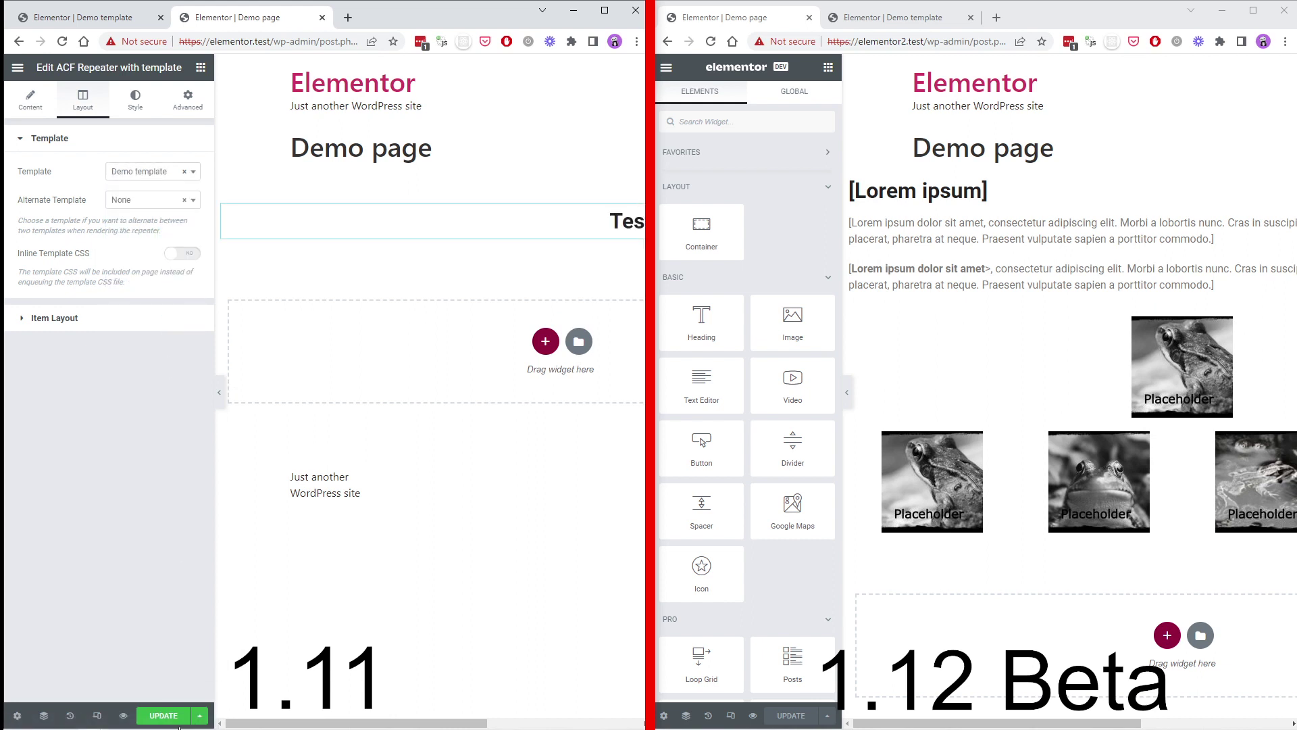
{"action": "left_click", "coordinate": [164, 715]}
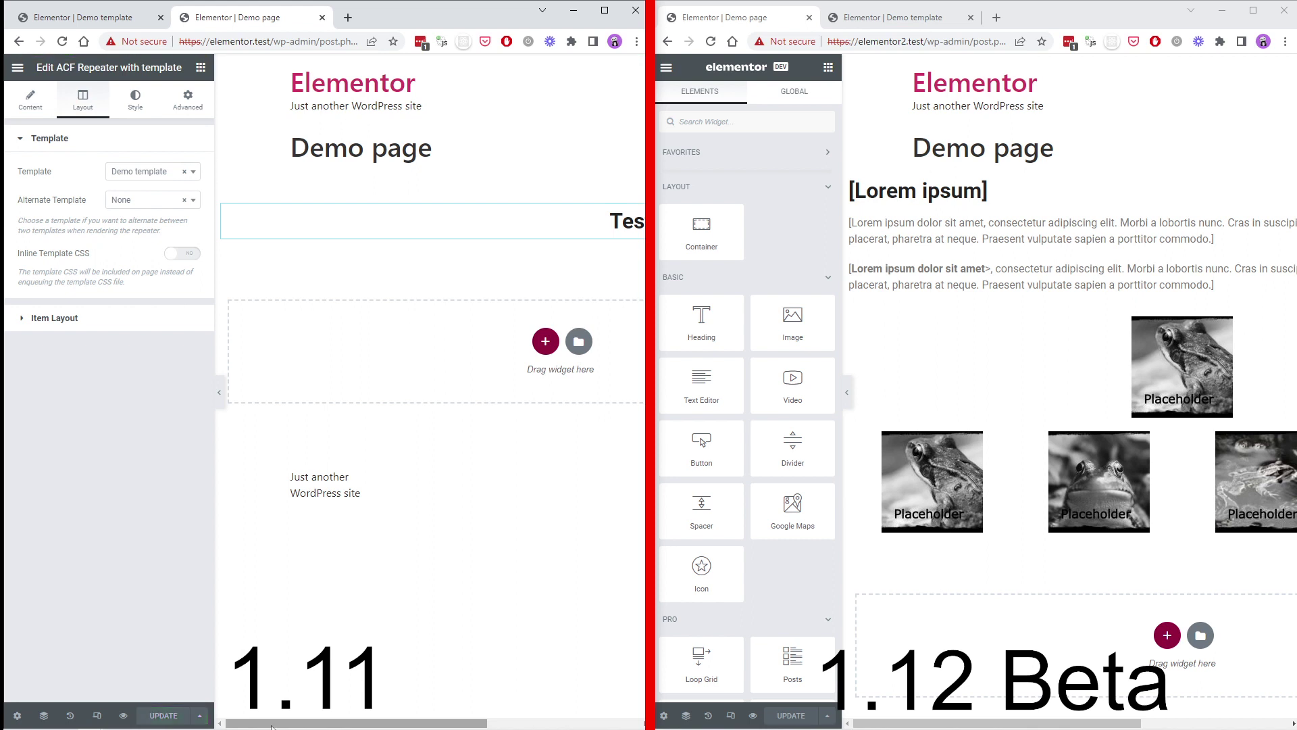
{"action": "left_click_drag", "start_coordinate": [272, 727], "coordinate": [426, 726]}
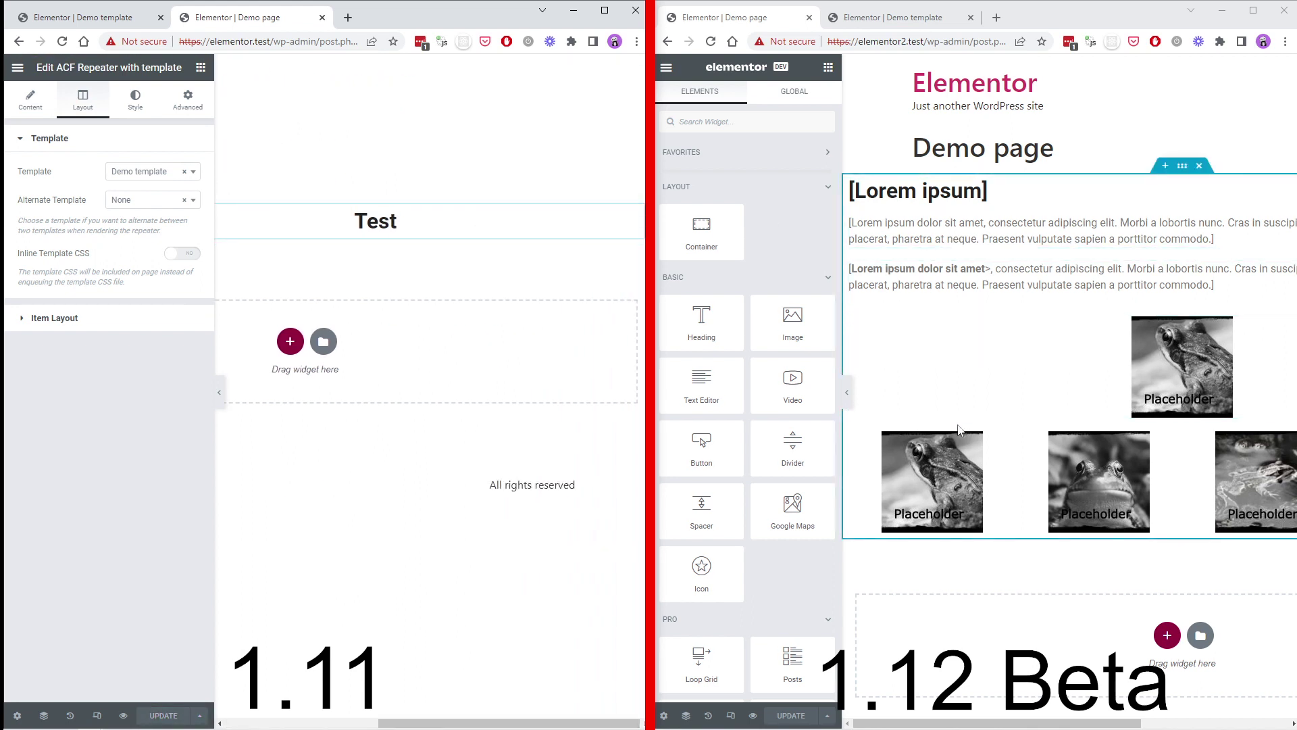
Step: Search widgets for 'repe' and drop ACF Repeater with template below the placeholders
{"action": "scroll", "coordinate": [952, 235], "scroll_direction": "down", "scroll_amount": 1}
{"action": "left_click", "coordinate": [736, 124]}
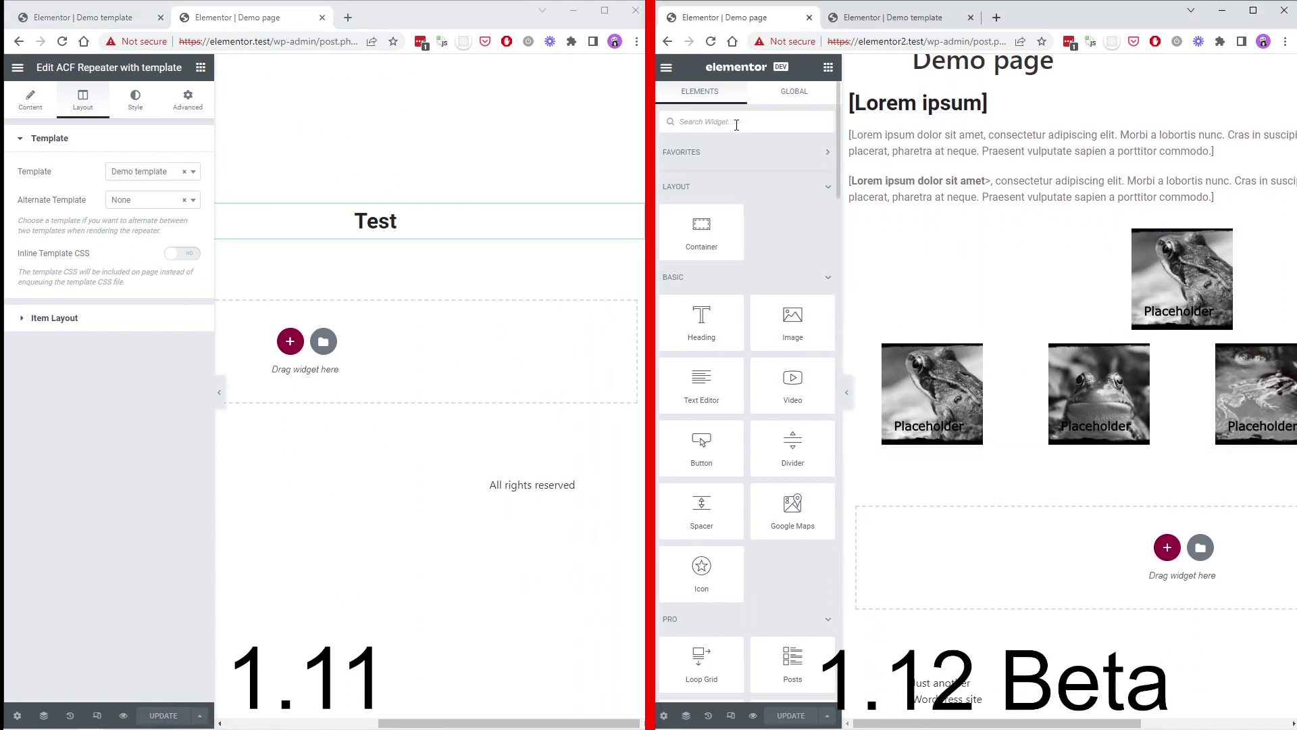
{"action": "type", "text": "repe"}
{"action": "left_click_drag", "start_coordinate": [701, 436], "coordinate": [964, 453]}
Step: Set the widget's field to Repeater and its template to Demo template, then update the page
{"action": "left_click", "coordinate": [763, 177]}
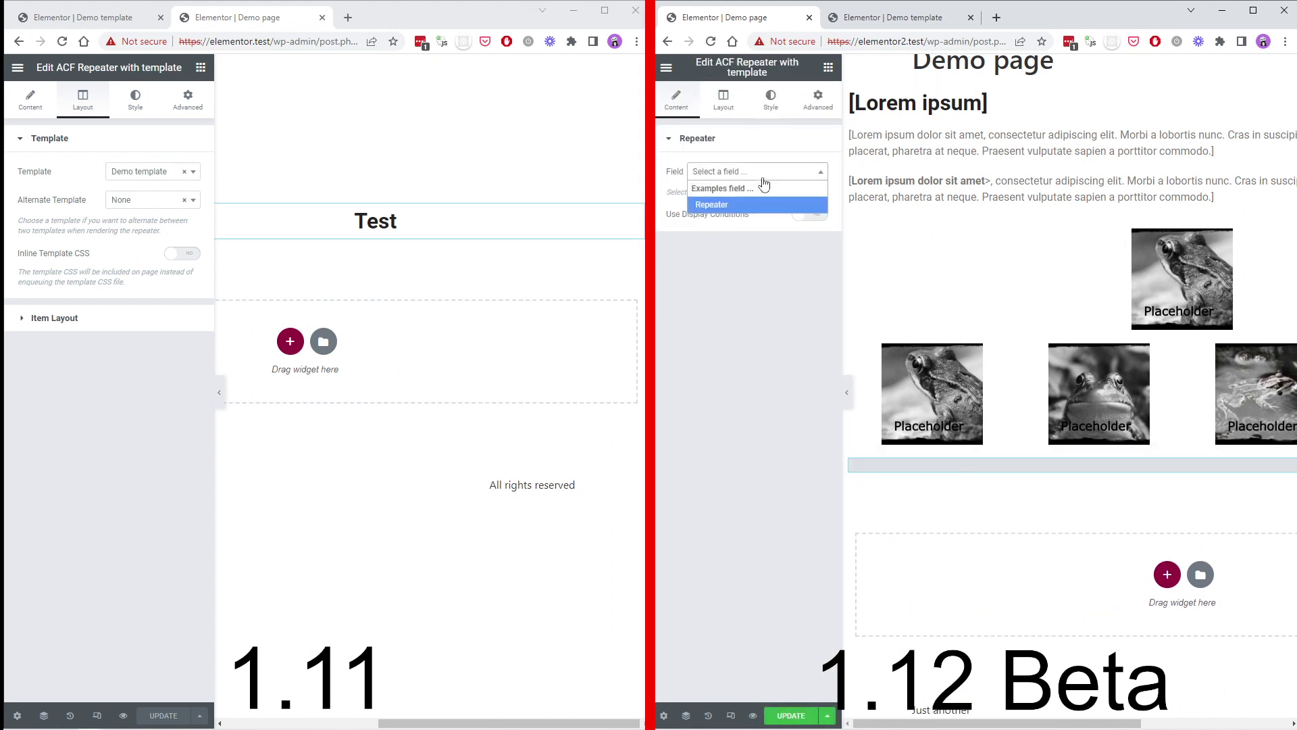
{"action": "left_click", "coordinate": [730, 205]}
{"action": "left_click", "coordinate": [725, 107]}
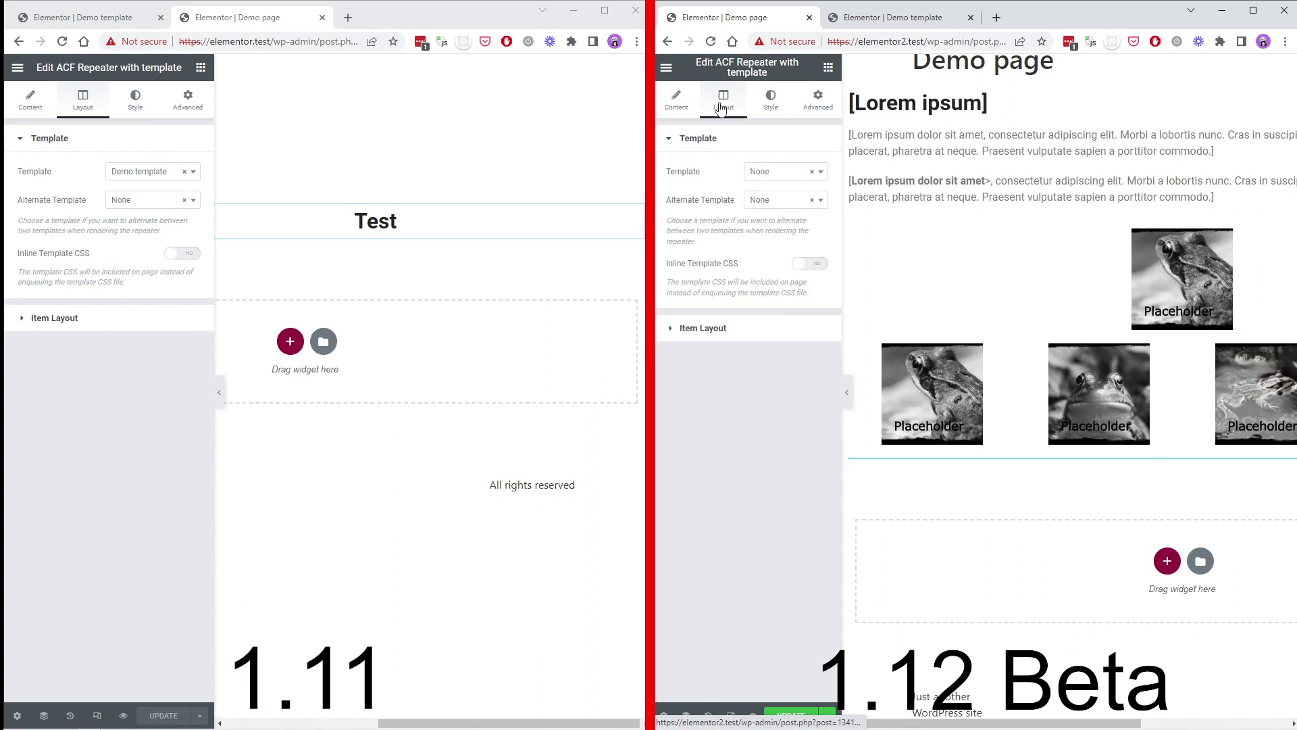
{"action": "left_click", "coordinate": [766, 173]}
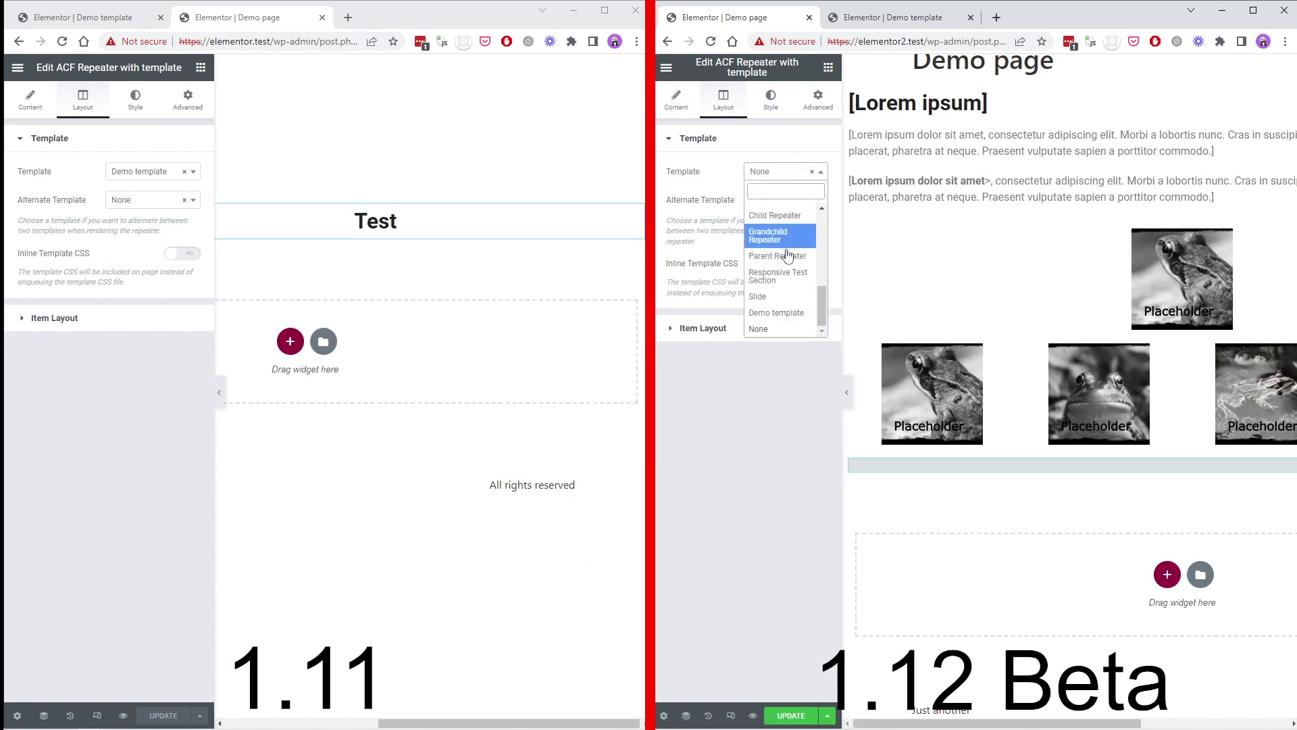
{"action": "left_click", "coordinate": [776, 312]}
{"action": "left_click", "coordinate": [792, 716]}
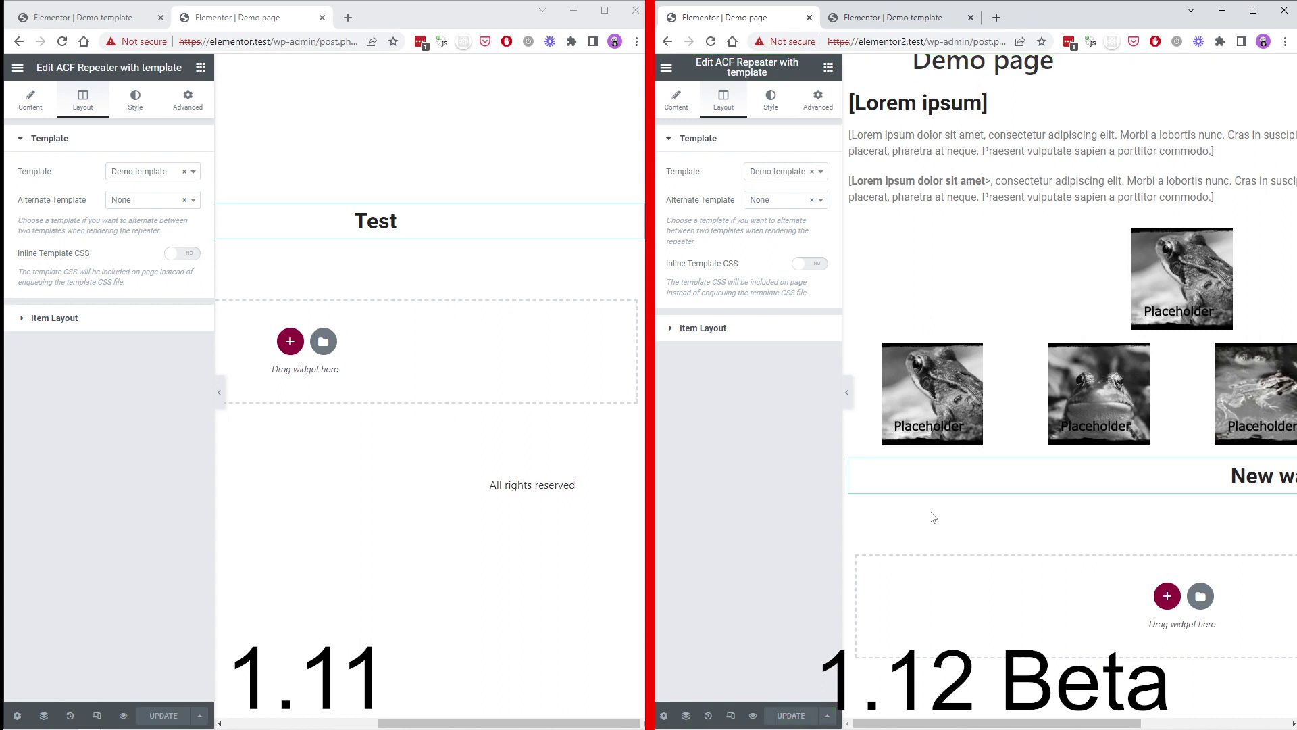
{"action": "left_click_drag", "start_coordinate": [969, 721], "coordinate": [1115, 720]}
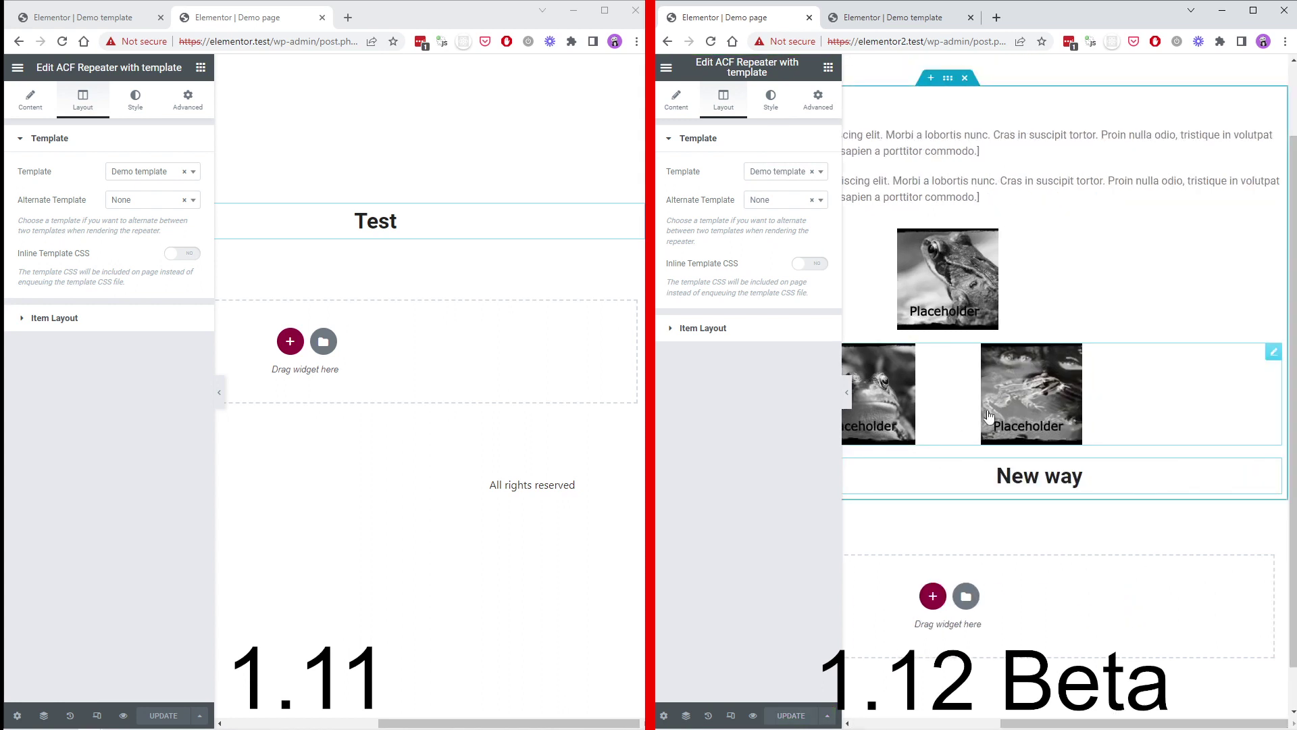
{"action": "scroll", "coordinate": [1022, 463], "scroll_direction": "up", "scroll_amount": 1}
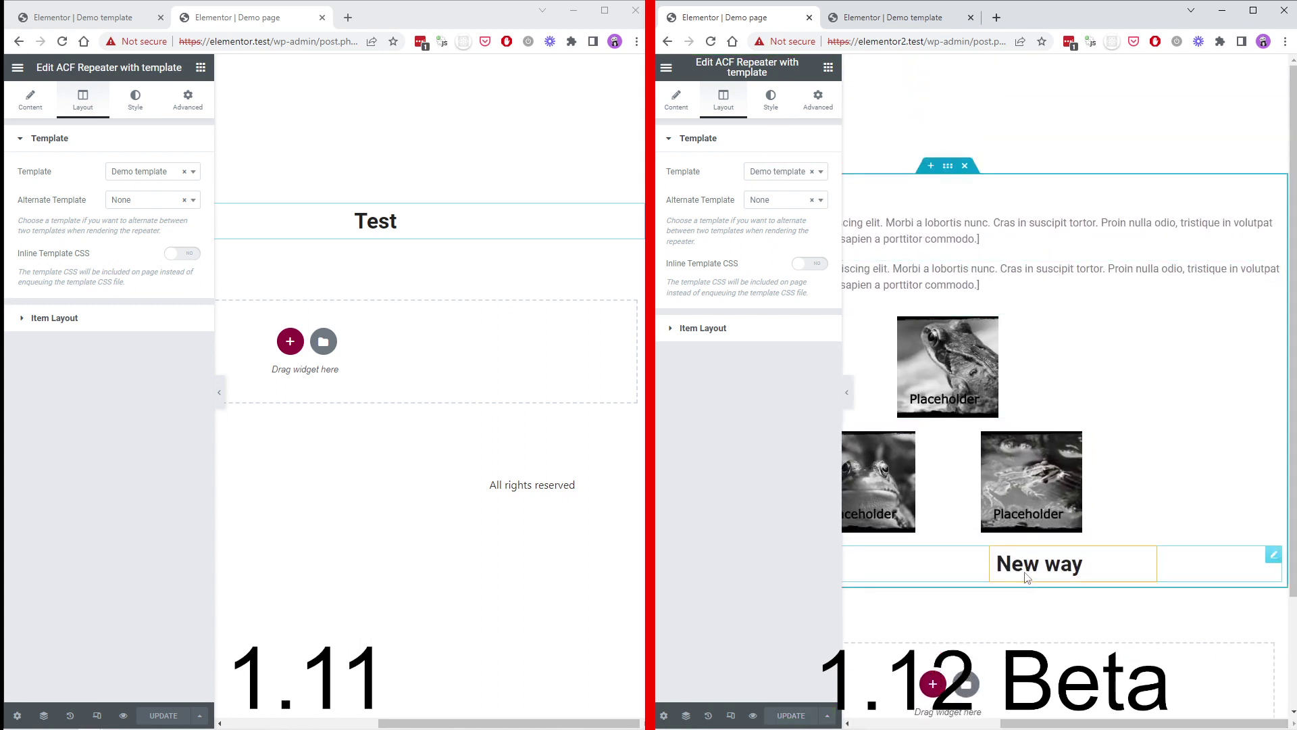